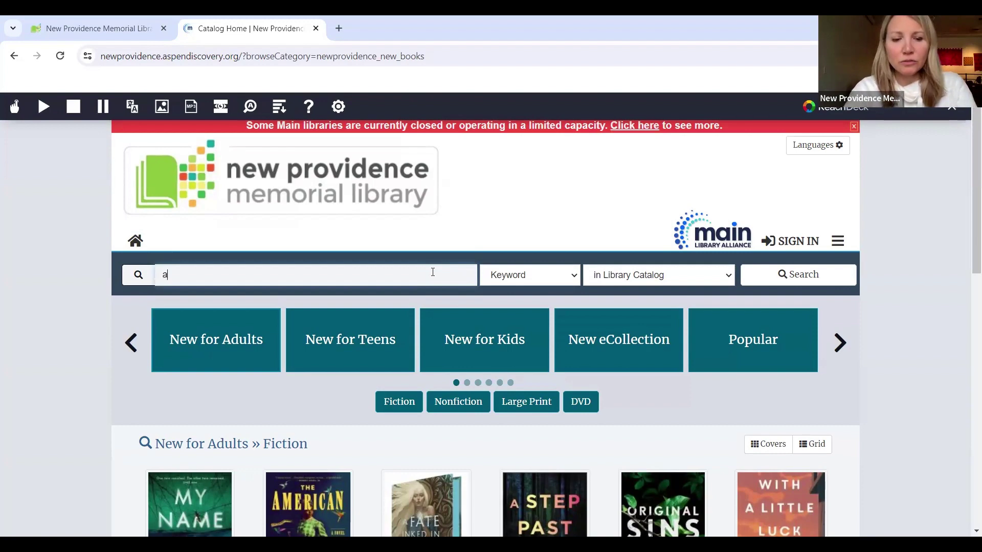
Step: Run a keyword search for 'artificial intelligence', returning 859 results (166 at New Providence)
{"action": "type", "text": "tificia"}
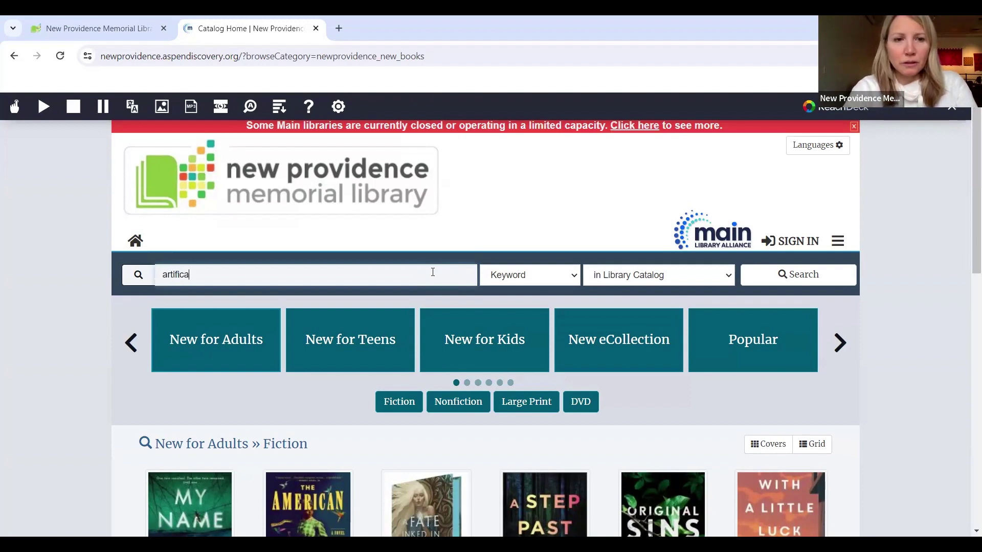
{"action": "type", "text": "l intelligence"}
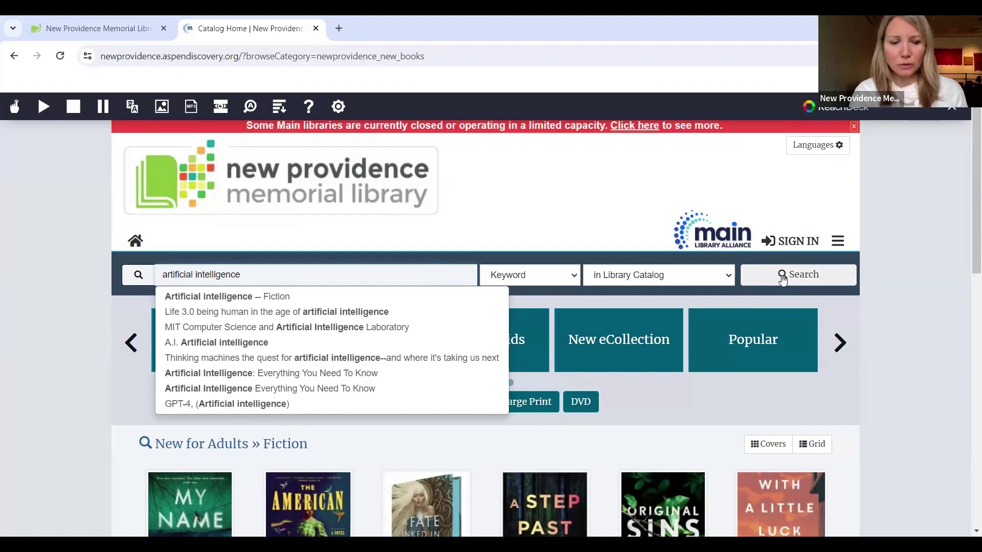
{"action": "left_click", "coordinate": [782, 280]}
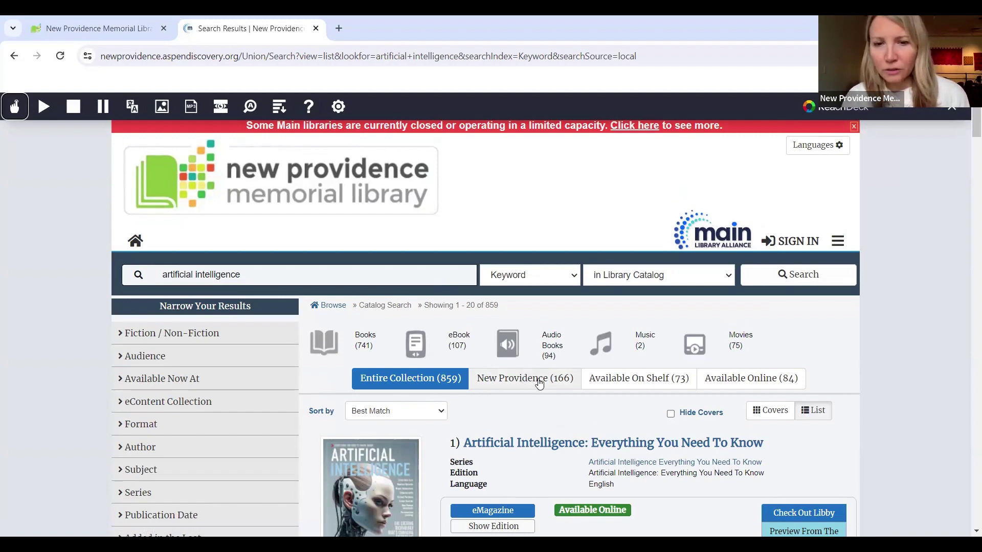
Step: Show New Providence holdings and apply the Branch: New Providence filter, leaving 92 results
{"action": "left_click", "coordinate": [487, 380]}
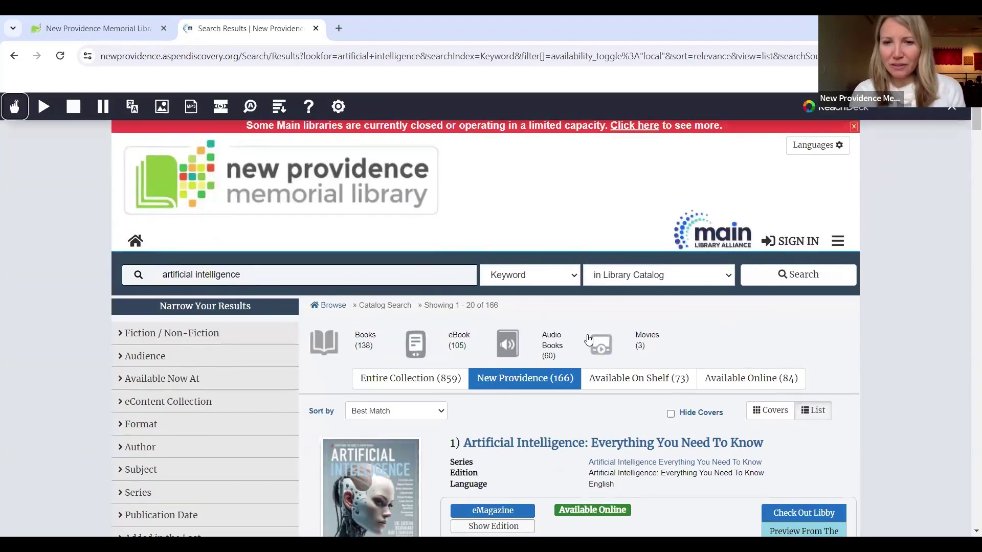
{"action": "scroll", "coordinate": [759, 336], "scroll_direction": "down", "scroll_amount": 2}
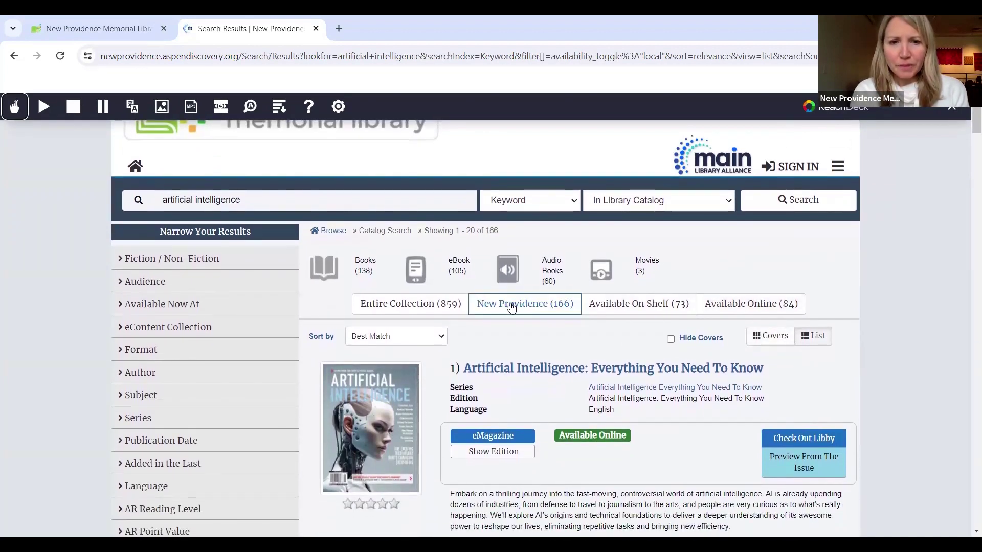
{"action": "left_click", "coordinate": [512, 305]}
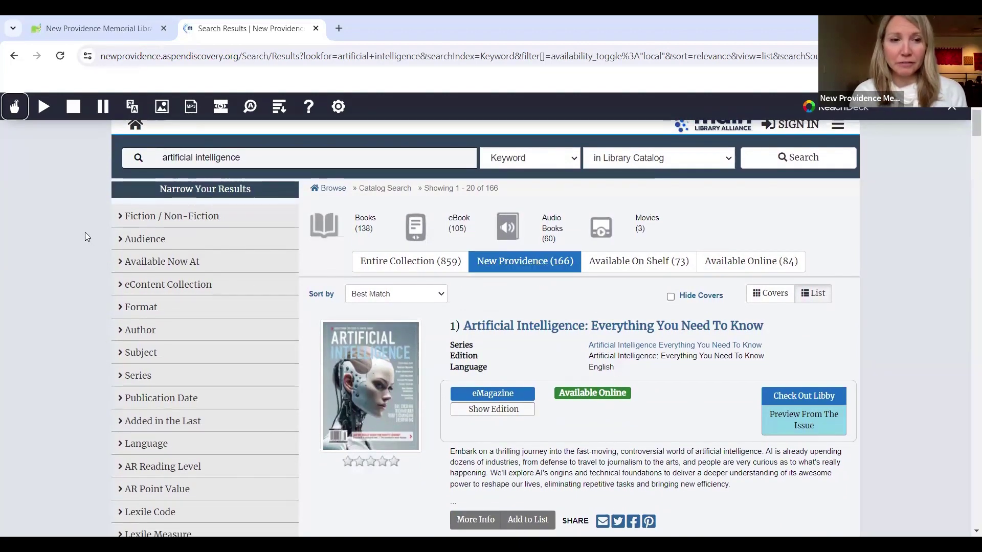
{"action": "scroll", "coordinate": [85, 237], "scroll_direction": "down", "scroll_amount": 1}
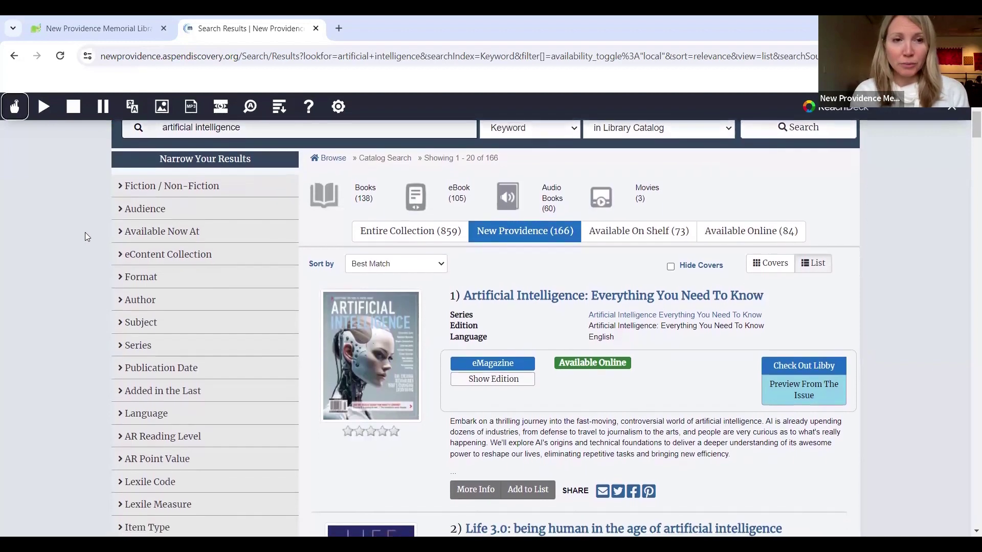
{"action": "scroll", "coordinate": [86, 237], "scroll_direction": "down", "scroll_amount": 1}
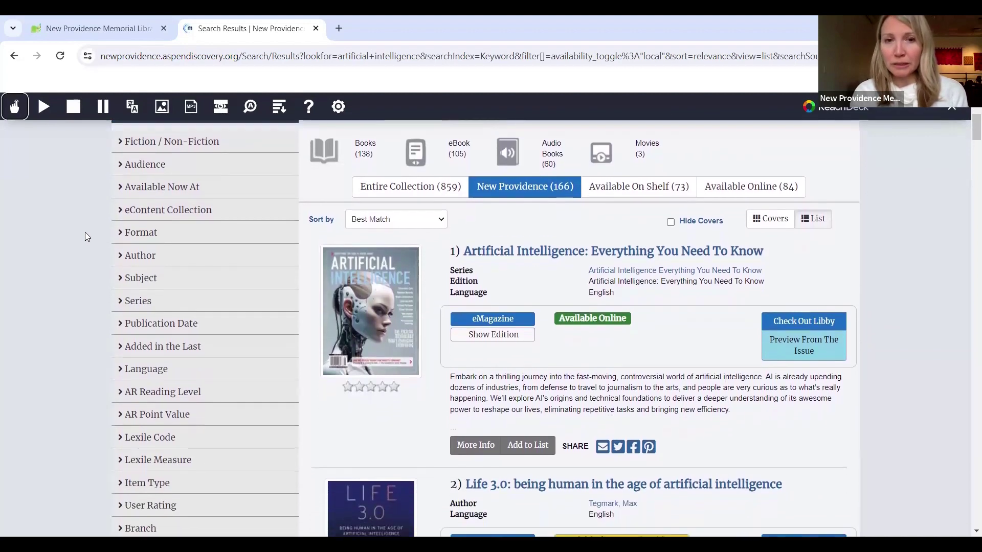
{"action": "scroll", "coordinate": [87, 237], "scroll_direction": "down", "scroll_amount": 2}
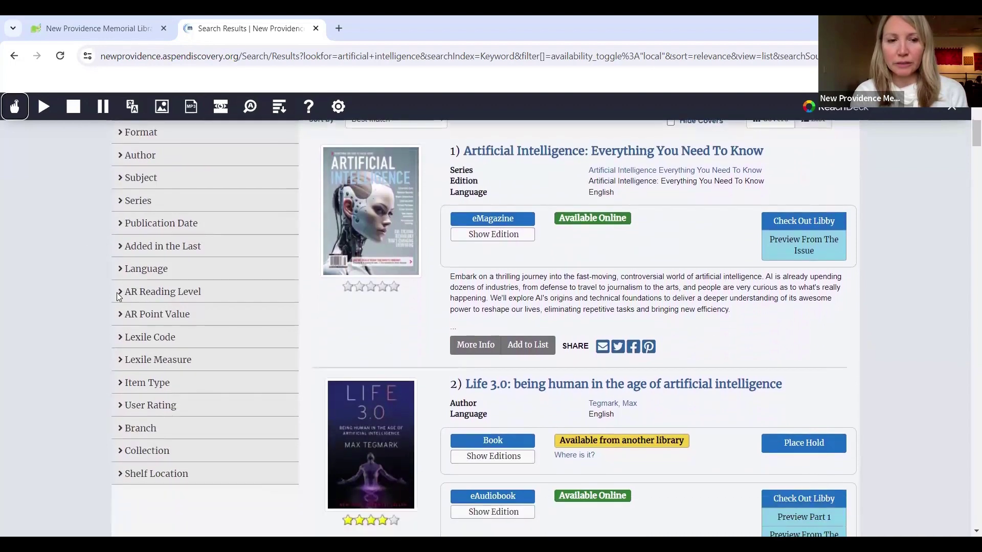
{"action": "left_click", "coordinate": [151, 428]}
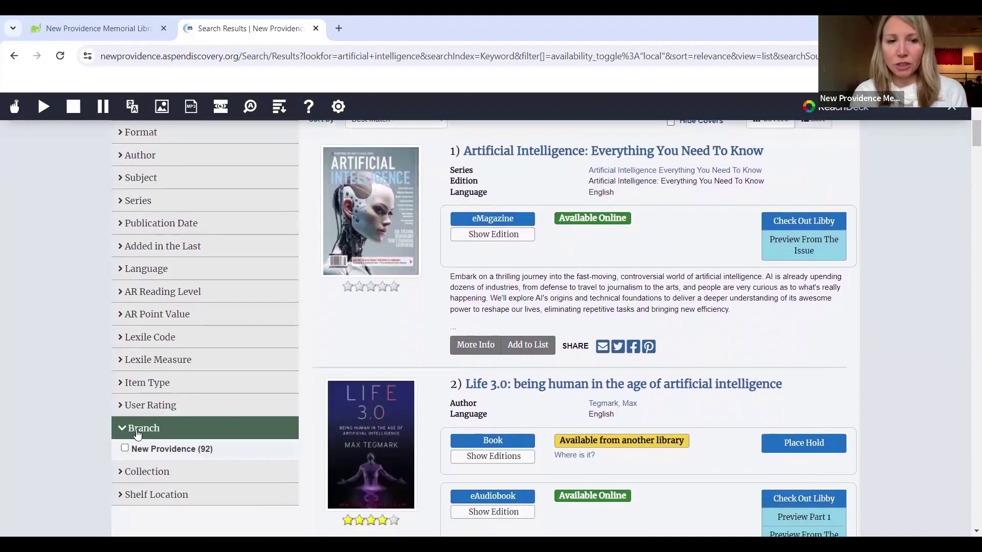
{"action": "left_click", "coordinate": [125, 449]}
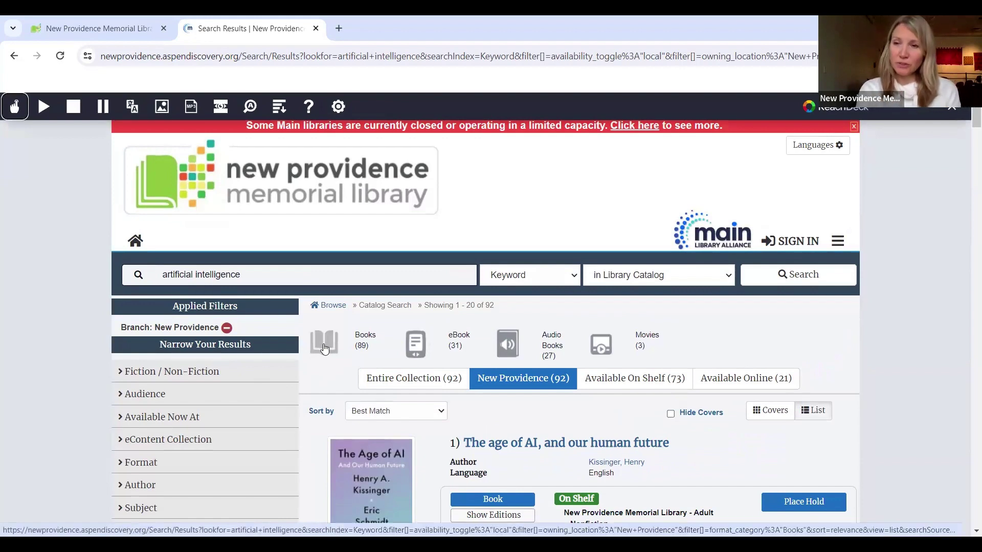
Step: Limit the results to the Books format category, leaving 88 titles
{"action": "left_click", "coordinate": [323, 349]}
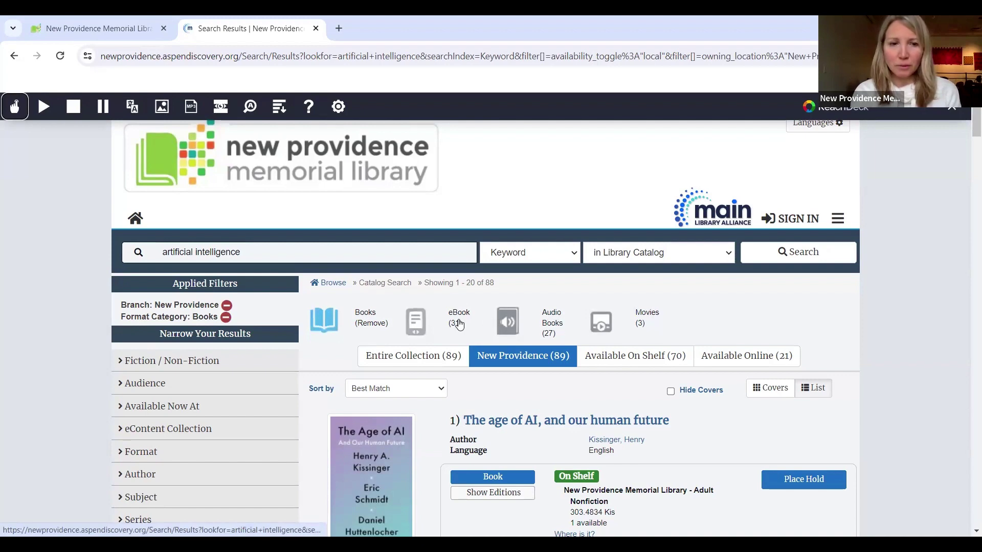
{"action": "scroll", "coordinate": [133, 399], "scroll_direction": "down", "scroll_amount": 2}
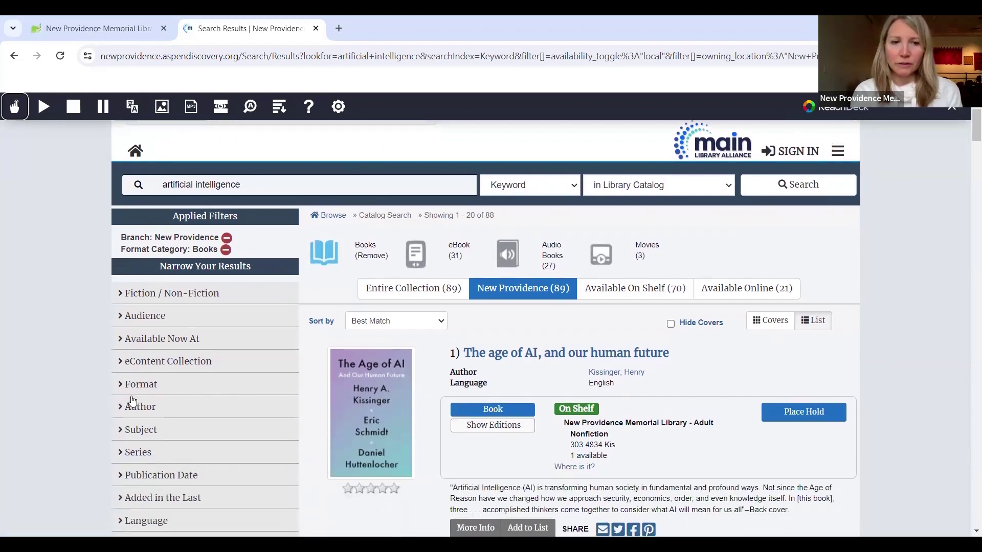
{"action": "left_click", "coordinate": [138, 387]}
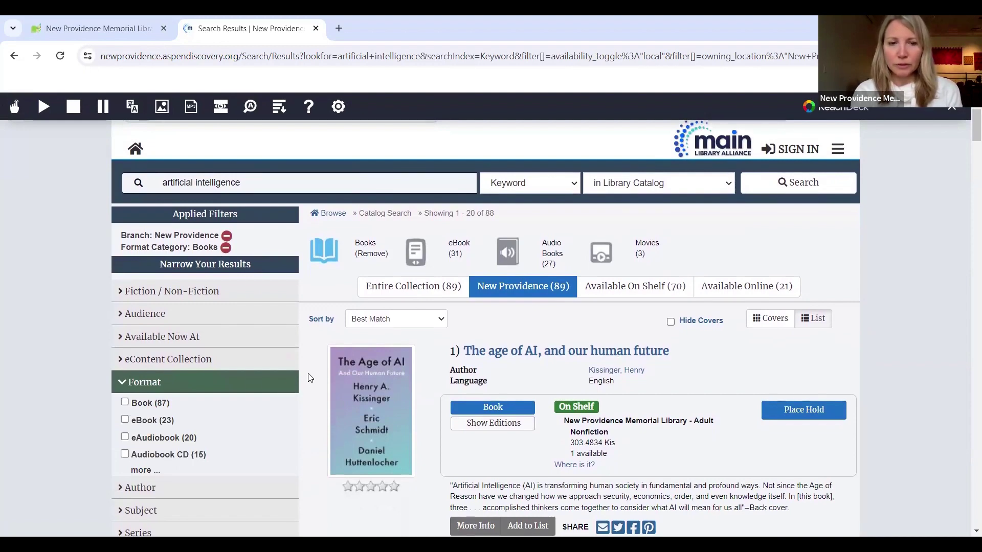
{"action": "scroll", "coordinate": [308, 373], "scroll_direction": "down", "scroll_amount": 1}
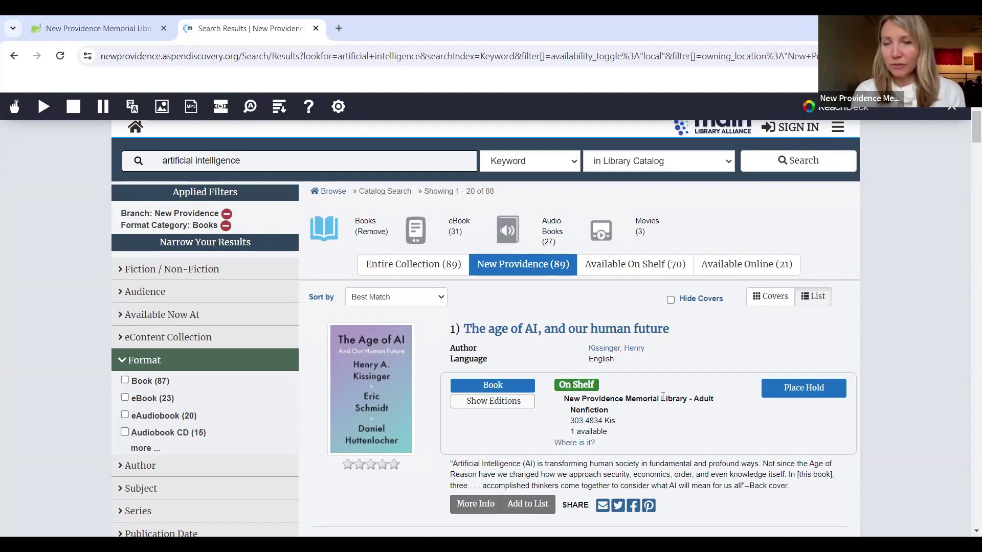
{"action": "scroll", "coordinate": [662, 397], "scroll_direction": "down", "scroll_amount": 1}
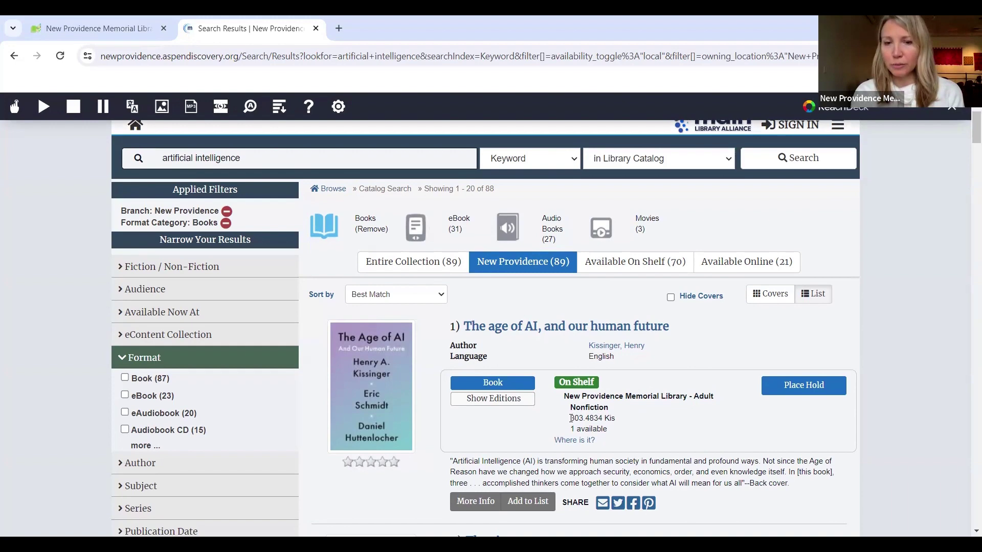
Step: Review the first result's call number, 303.4834 Kis, then return to the top of the results
{"action": "left_click_drag", "start_coordinate": [571, 418], "coordinate": [613, 418]}
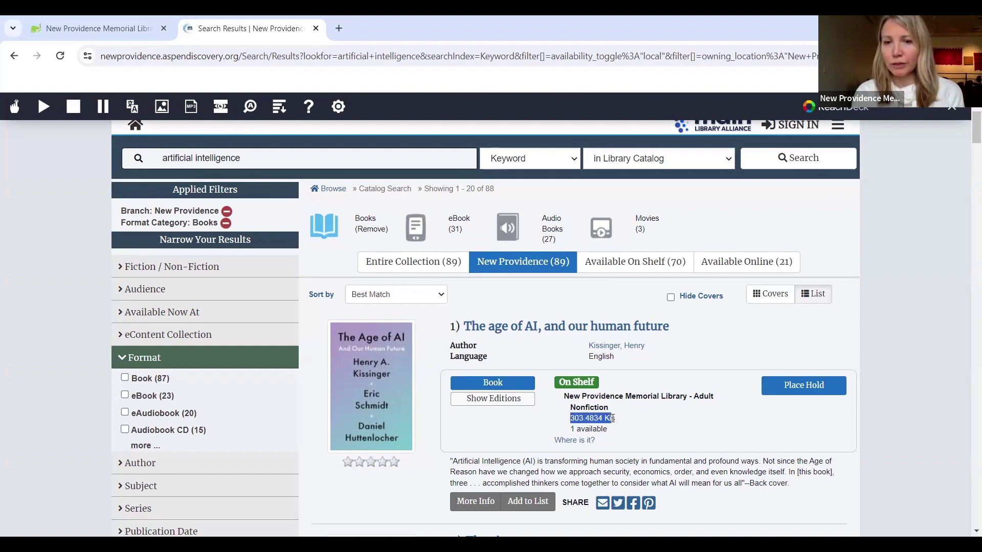
{"action": "left_click", "coordinate": [622, 422]}
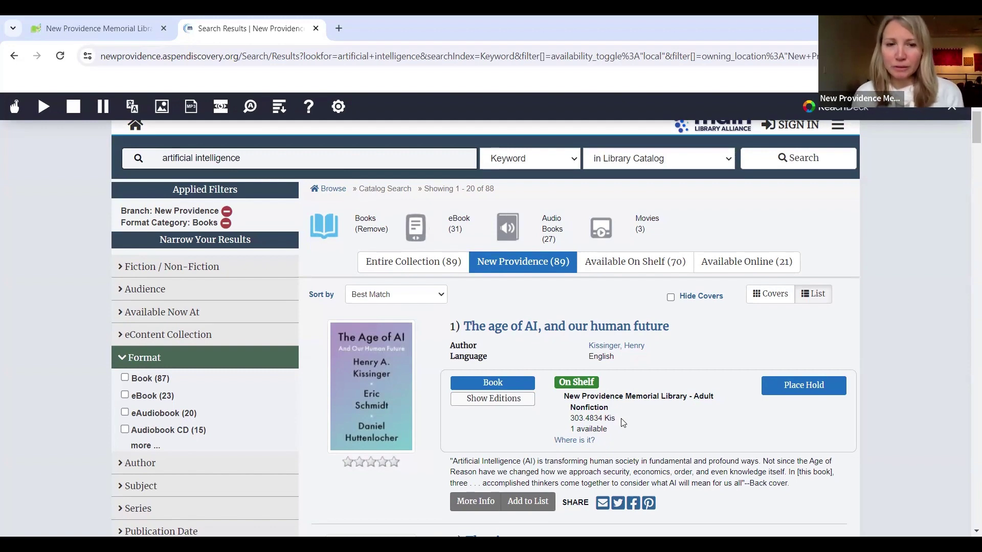
{"action": "scroll", "coordinate": [622, 423], "scroll_direction": "down", "scroll_amount": 3}
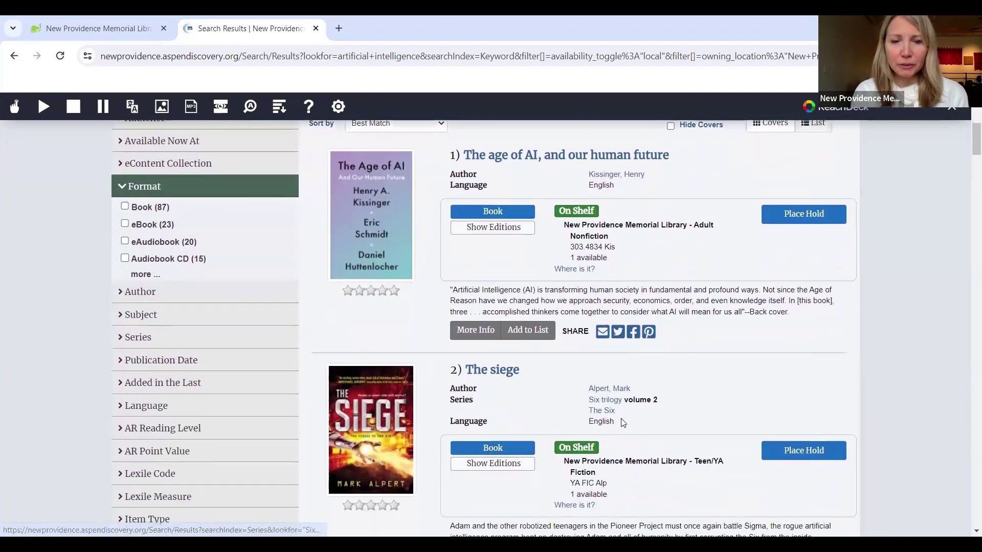
{"action": "scroll", "coordinate": [623, 423], "scroll_direction": "up", "scroll_amount": 2}
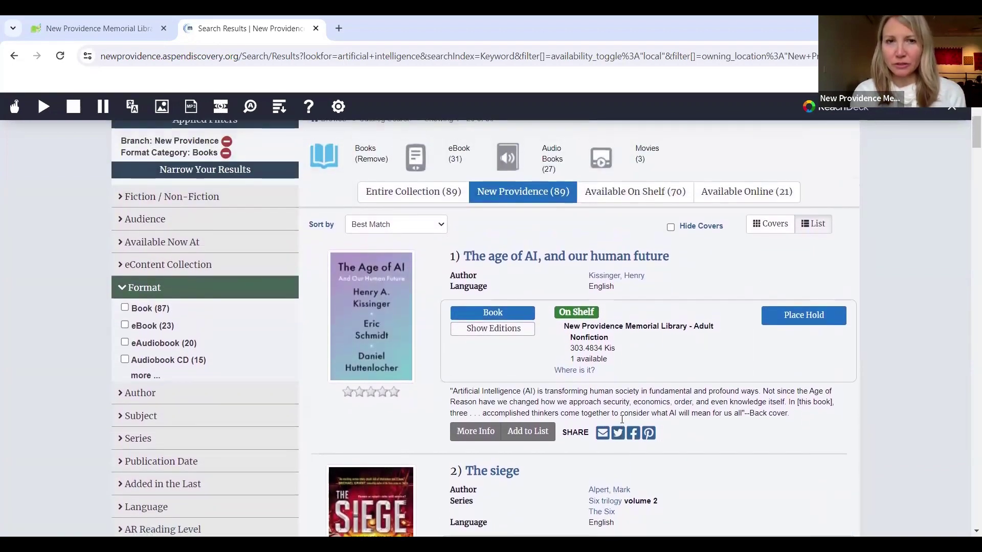
{"action": "scroll", "coordinate": [622, 422], "scroll_direction": "up", "scroll_amount": 2}
{"action": "scroll", "coordinate": [623, 422], "scroll_direction": "up", "scroll_amount": 1}
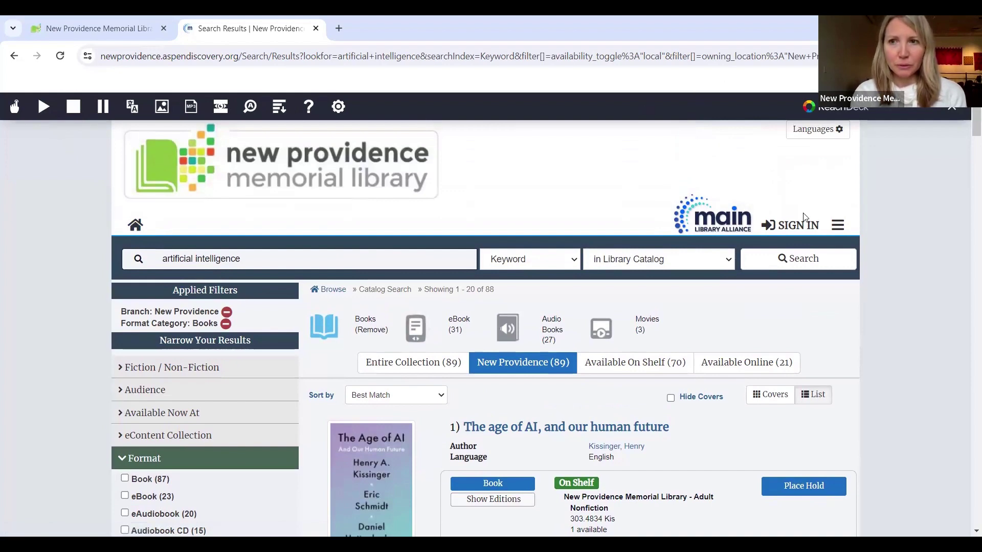
Step: Close the ReachDeck toolbar and search from home for 'harry potter and the sorcerer's stone' (46 results)
{"action": "left_click", "coordinate": [952, 107]}
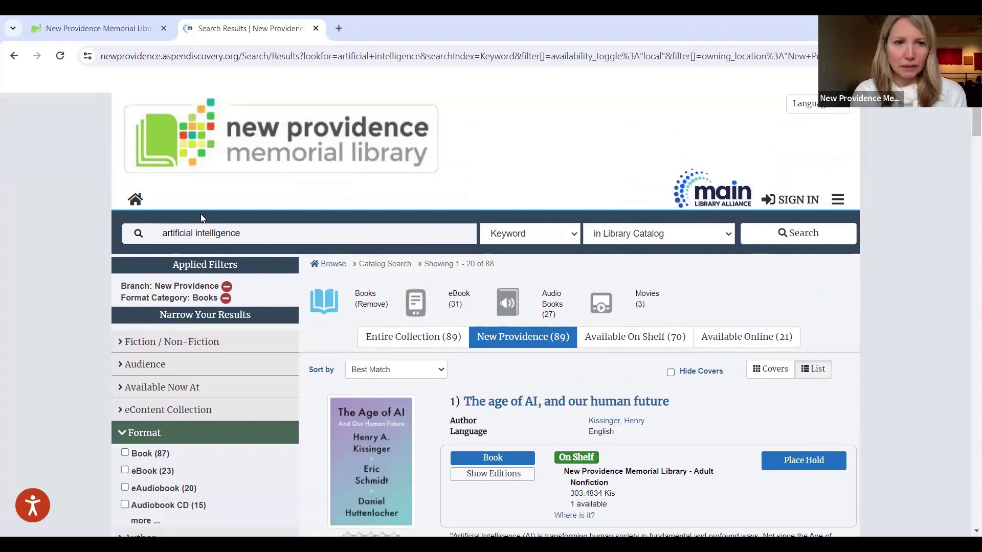
{"action": "left_click", "coordinate": [134, 202]}
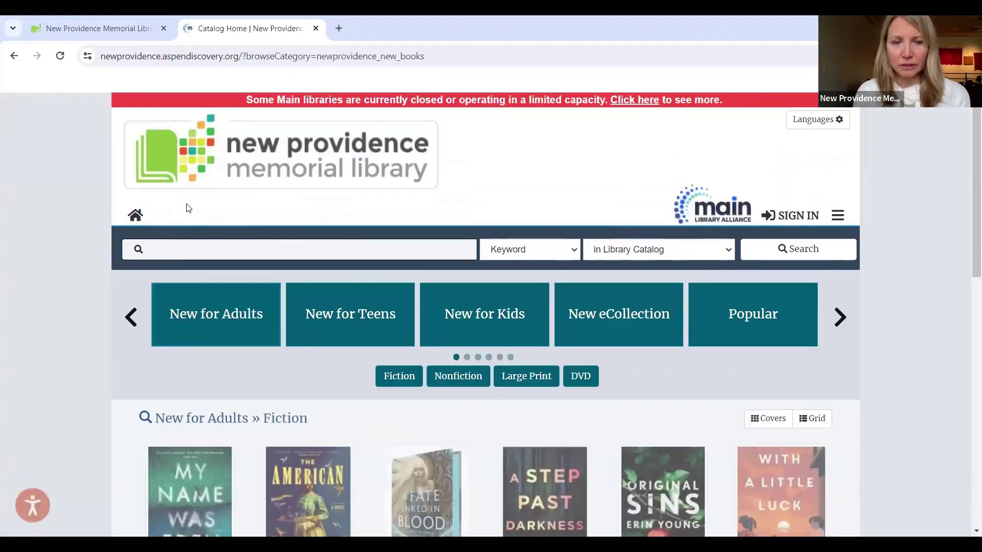
{"action": "scroll", "coordinate": [186, 207], "scroll_direction": "down", "scroll_amount": 1}
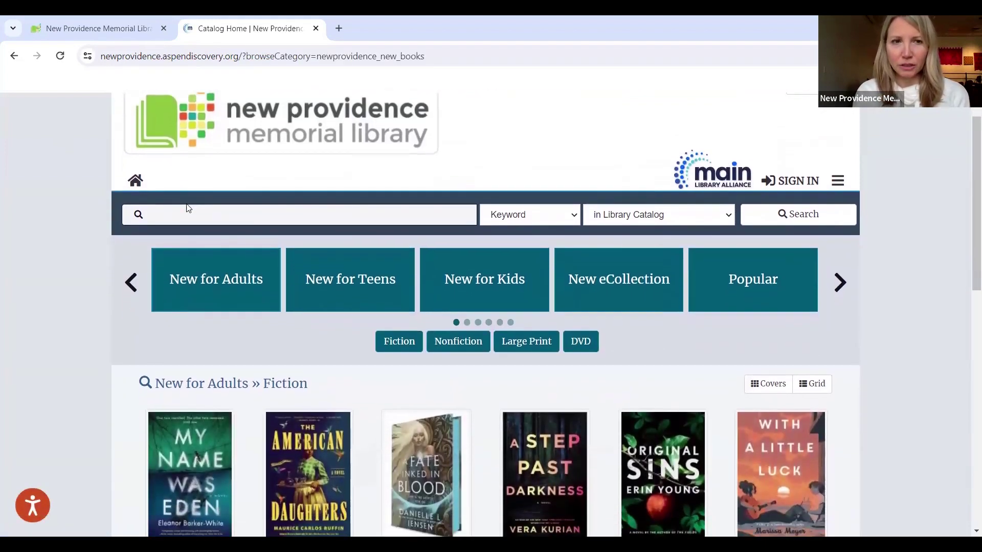
{"action": "left_click", "coordinate": [192, 213]}
{"action": "type", "text": "h"}
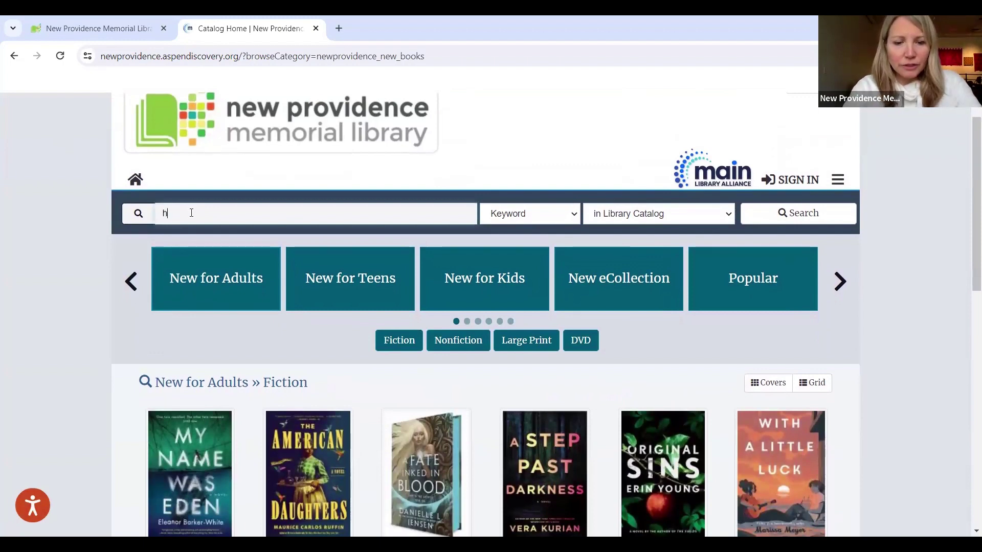
{"action": "type", "text": "arry potter"}
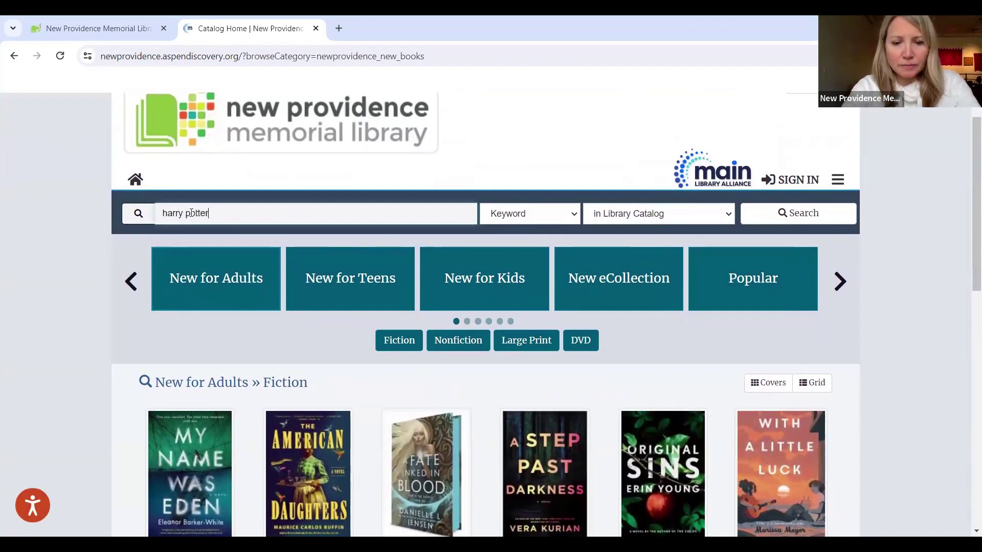
{"action": "type", "text": " and the sorcerer"}
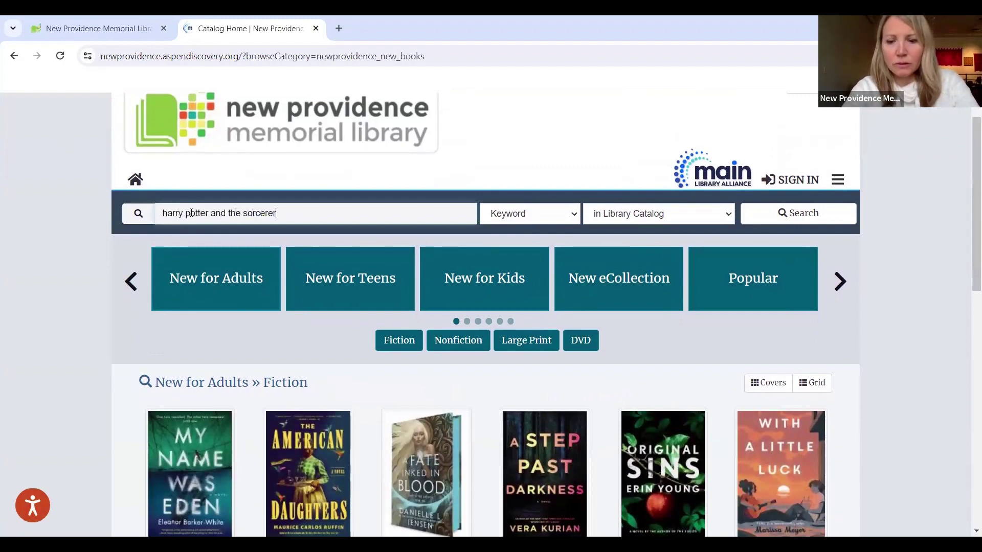
{"action": "type", "text": "'s stone"}
{"action": "key", "text": "Return"}
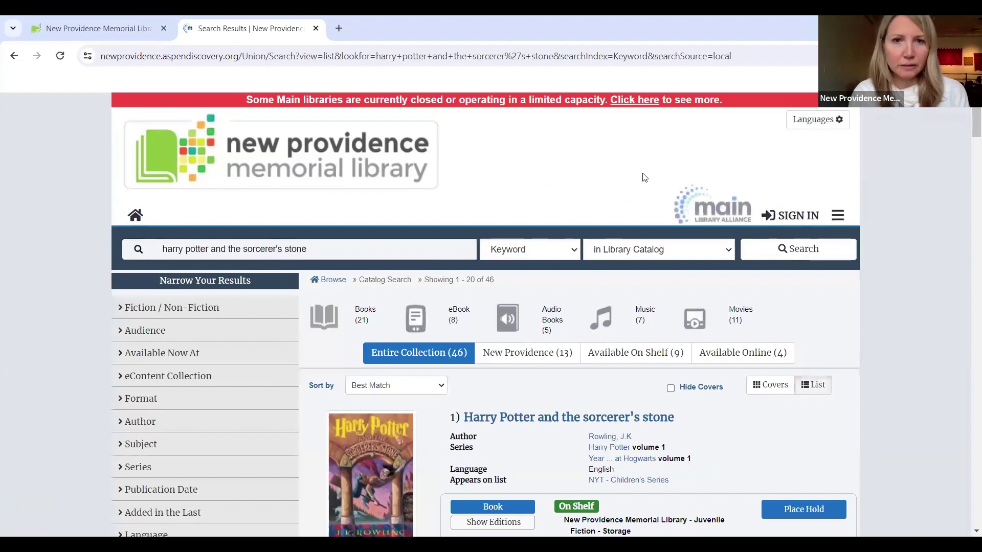
{"action": "scroll", "coordinate": [644, 176], "scroll_direction": "down", "scroll_amount": 2}
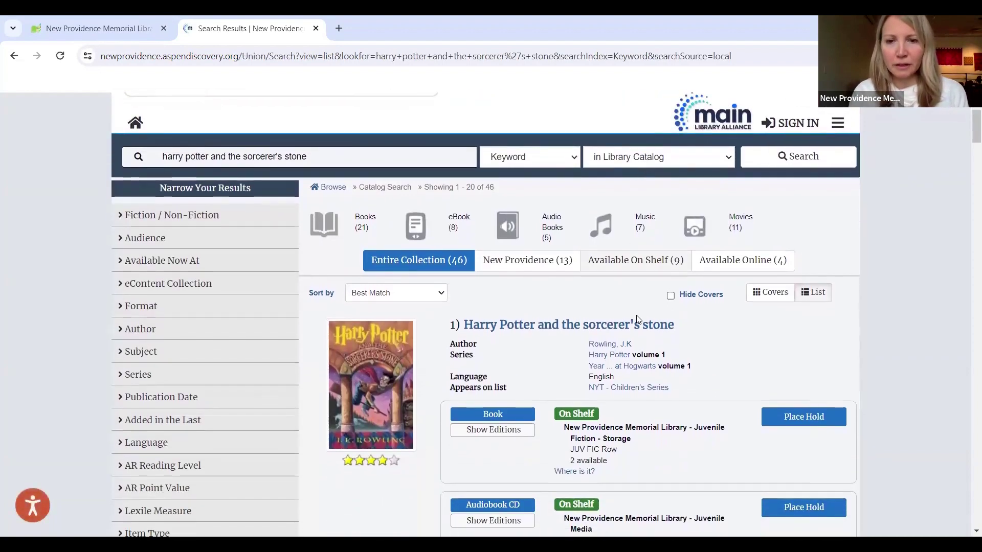
{"action": "scroll", "coordinate": [519, 355], "scroll_direction": "down", "scroll_amount": 4}
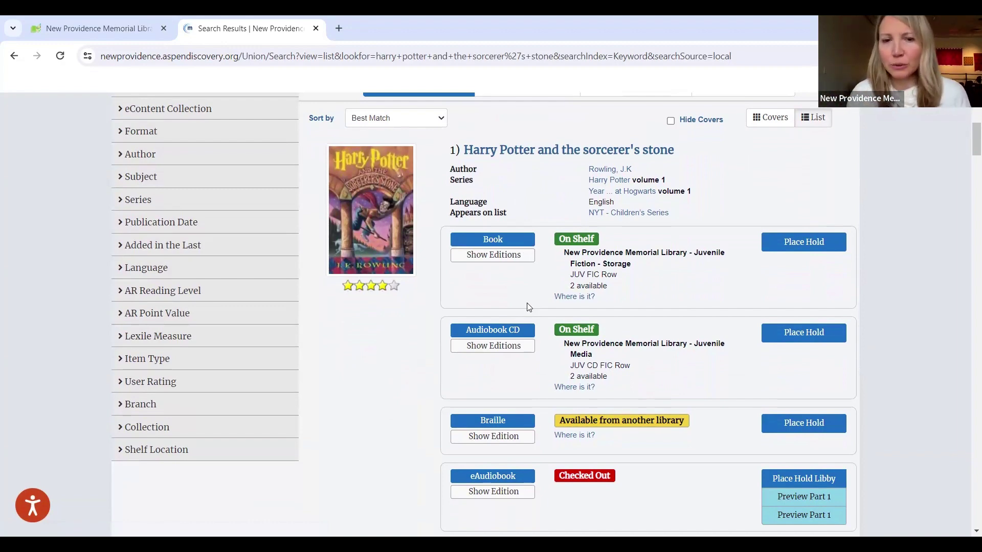
{"action": "scroll", "coordinate": [529, 307], "scroll_direction": "down", "scroll_amount": 1}
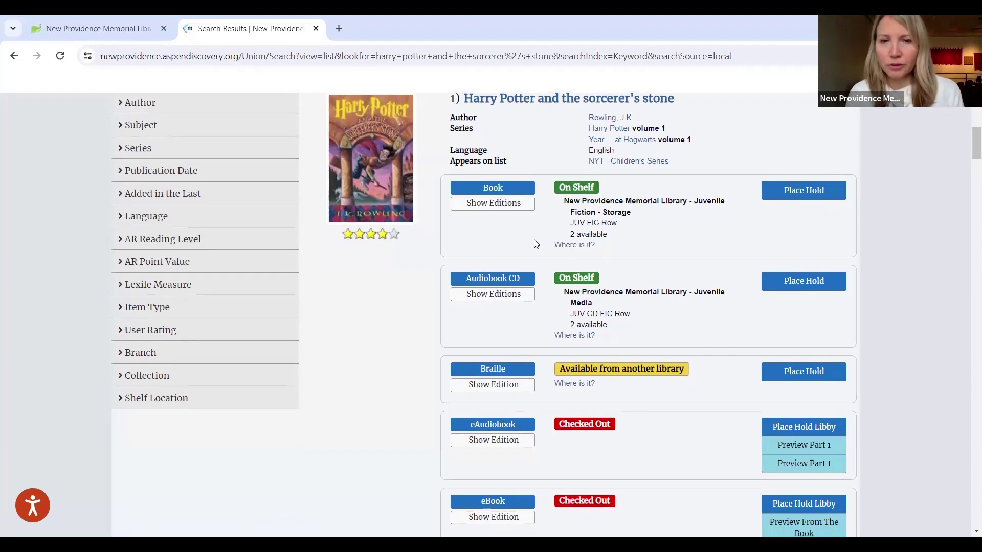
{"action": "scroll", "coordinate": [515, 234], "scroll_direction": "down", "scroll_amount": 1}
{"action": "scroll", "coordinate": [516, 234], "scroll_direction": "up", "scroll_amount": 1}
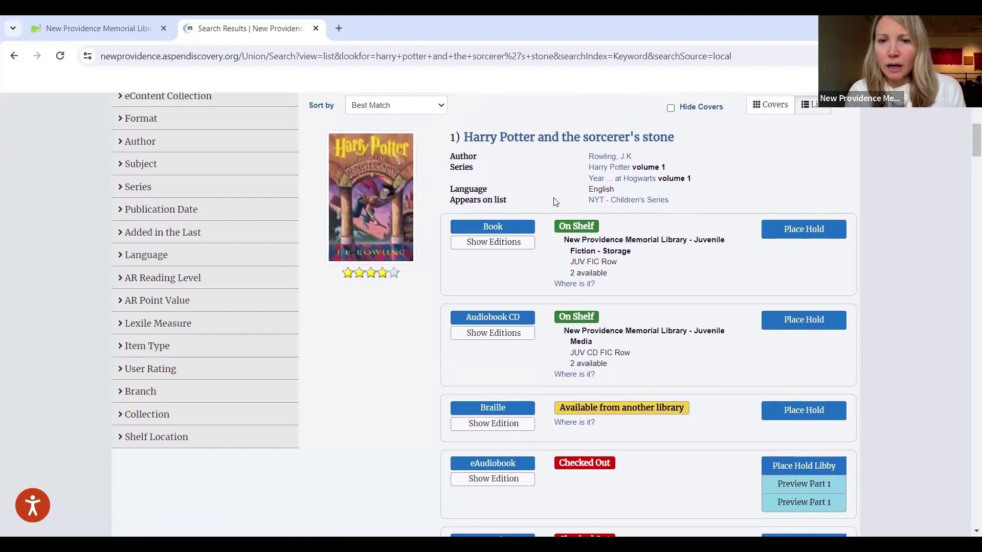
{"action": "scroll", "coordinate": [555, 201], "scroll_direction": "down", "scroll_amount": 2}
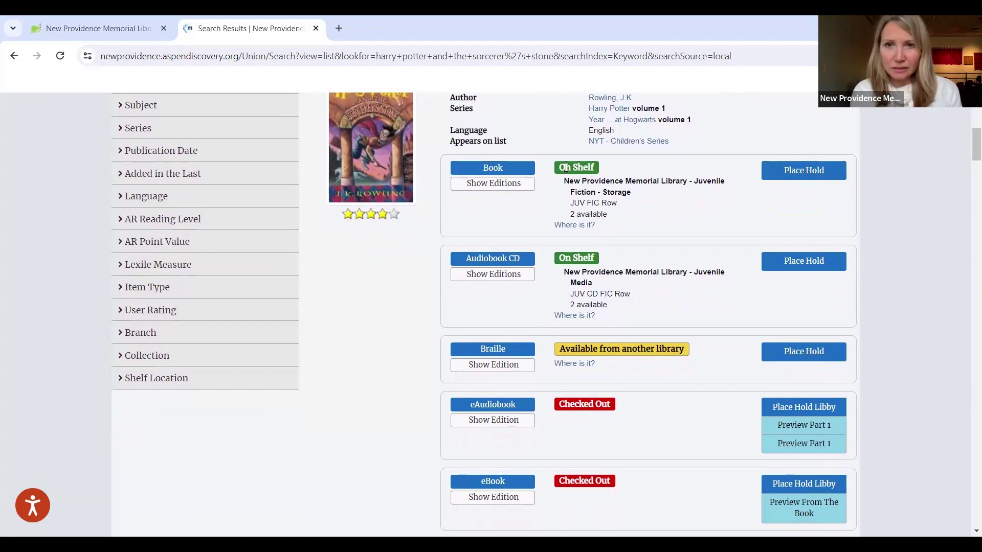
{"action": "left_click_drag", "start_coordinate": [566, 168], "coordinate": [607, 169]}
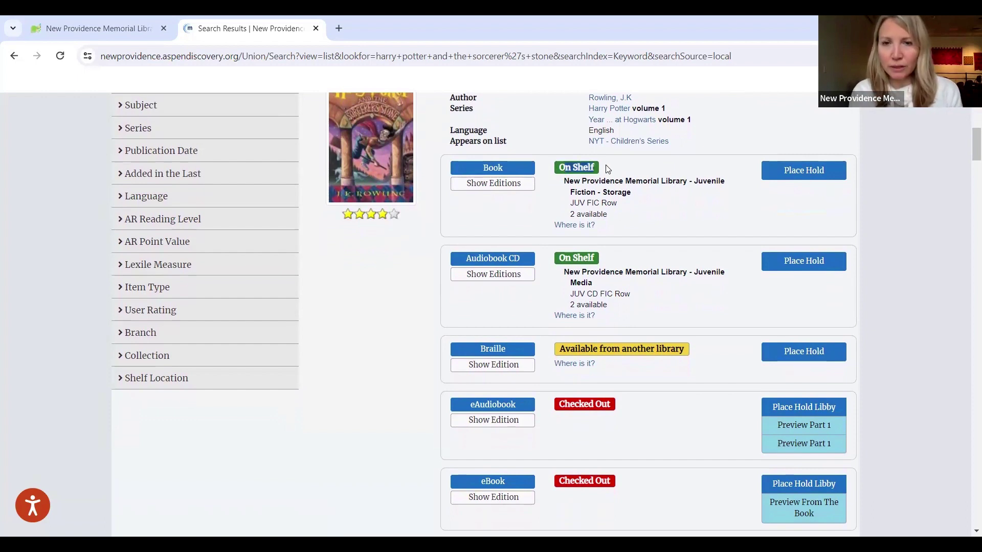
{"action": "left_click", "coordinate": [605, 170]}
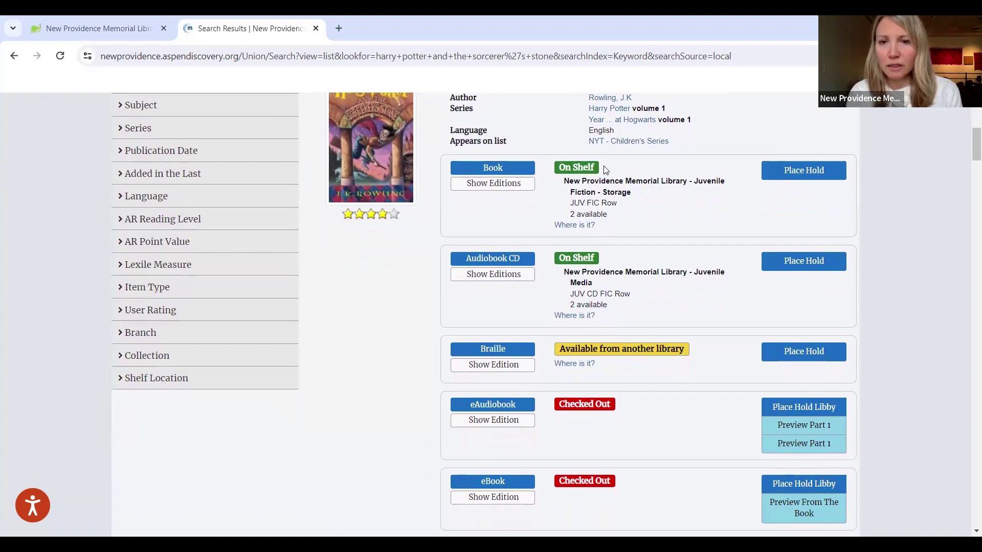
{"action": "scroll", "coordinate": [632, 263], "scroll_direction": "down", "scroll_amount": 2}
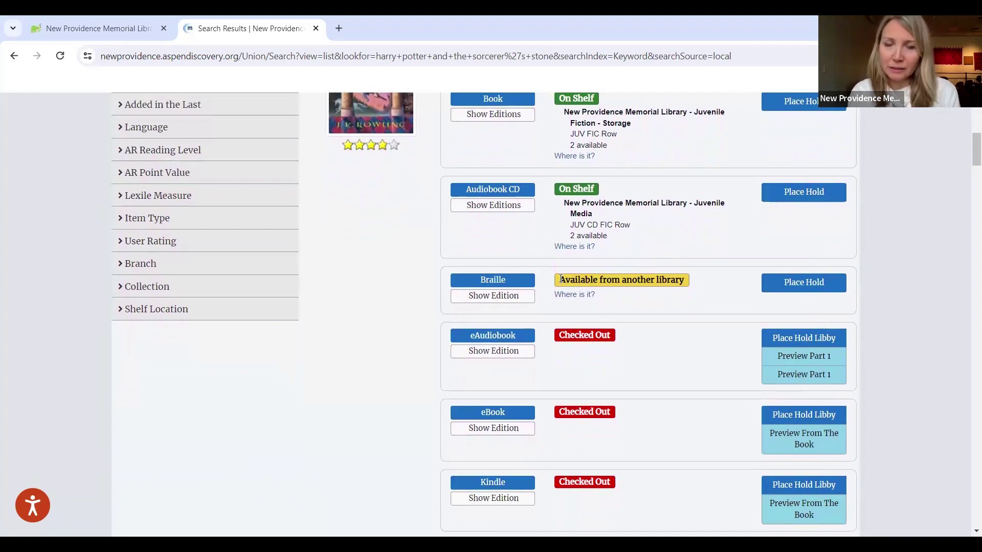
{"action": "scroll", "coordinate": [561, 279], "scroll_direction": "down", "scroll_amount": 1}
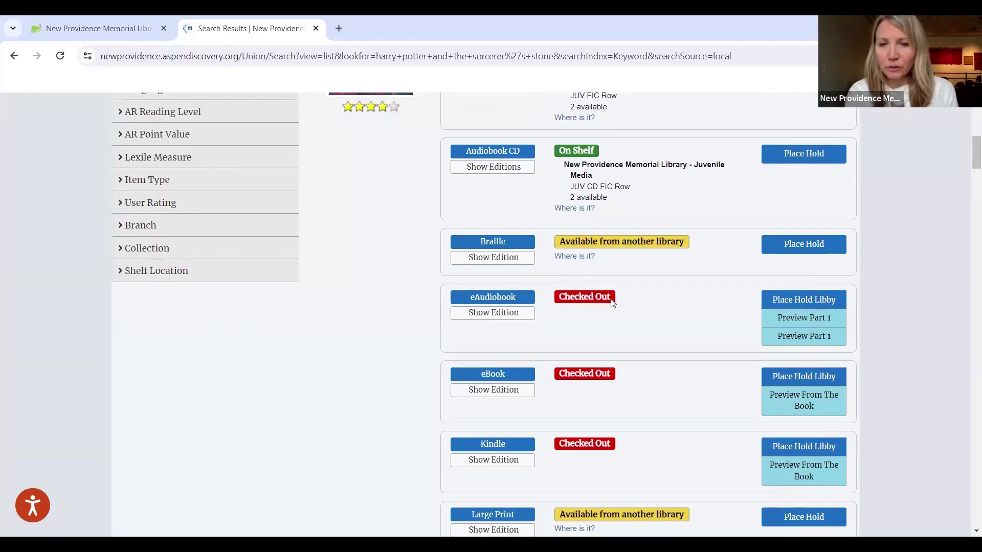
{"action": "scroll", "coordinate": [611, 302], "scroll_direction": "up", "scroll_amount": 1}
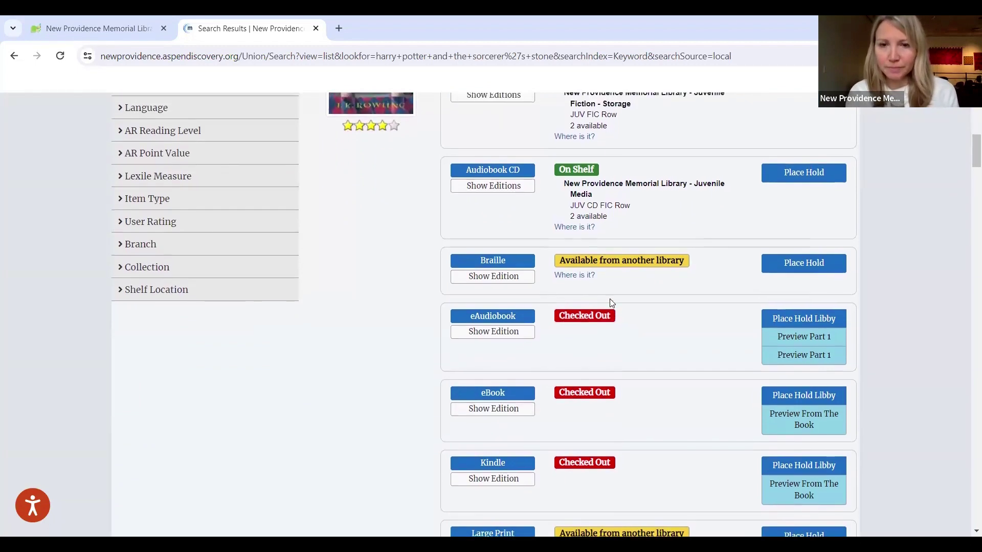
{"action": "scroll", "coordinate": [611, 302], "scroll_direction": "up", "scroll_amount": 3}
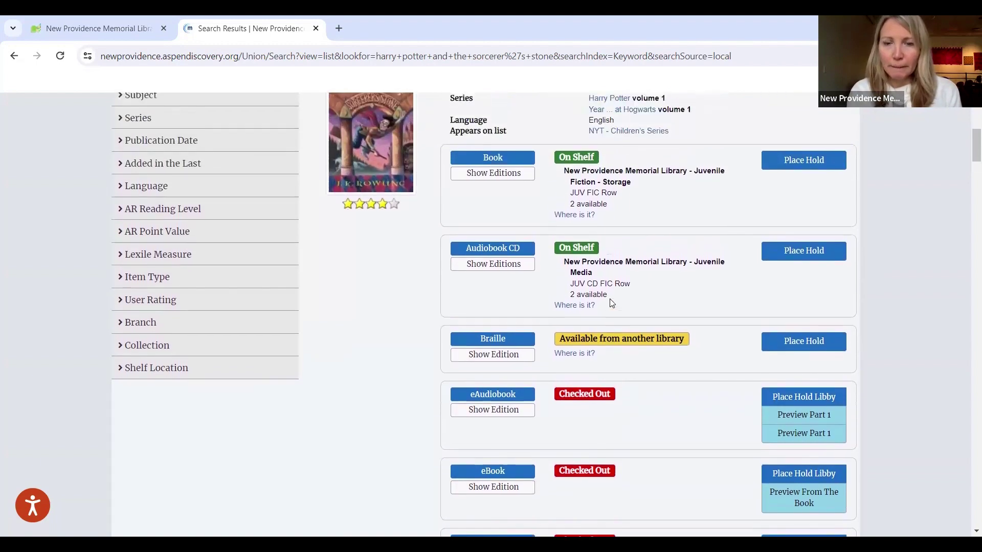
{"action": "scroll", "coordinate": [611, 303], "scroll_direction": "up", "scroll_amount": 1}
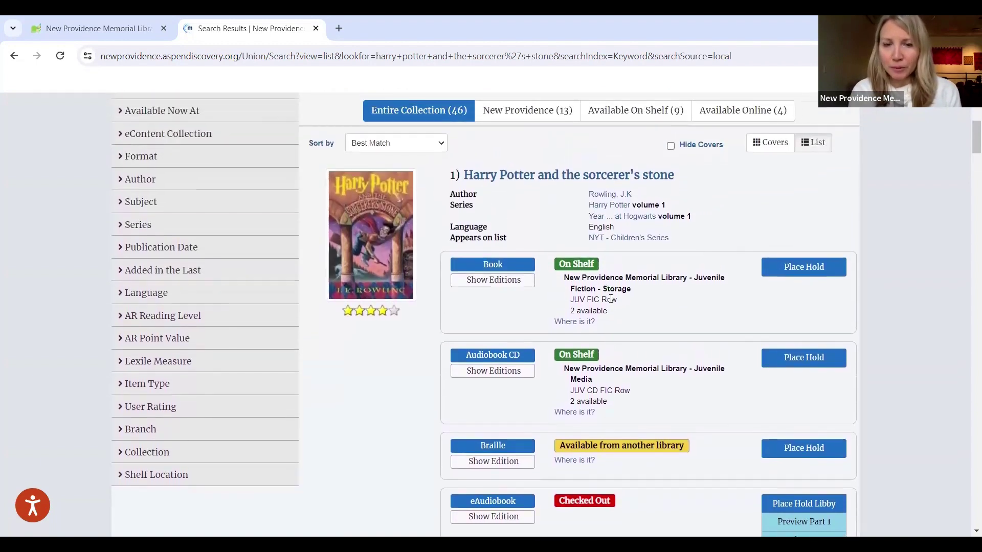
{"action": "scroll", "coordinate": [611, 300], "scroll_direction": "down", "scroll_amount": 6}
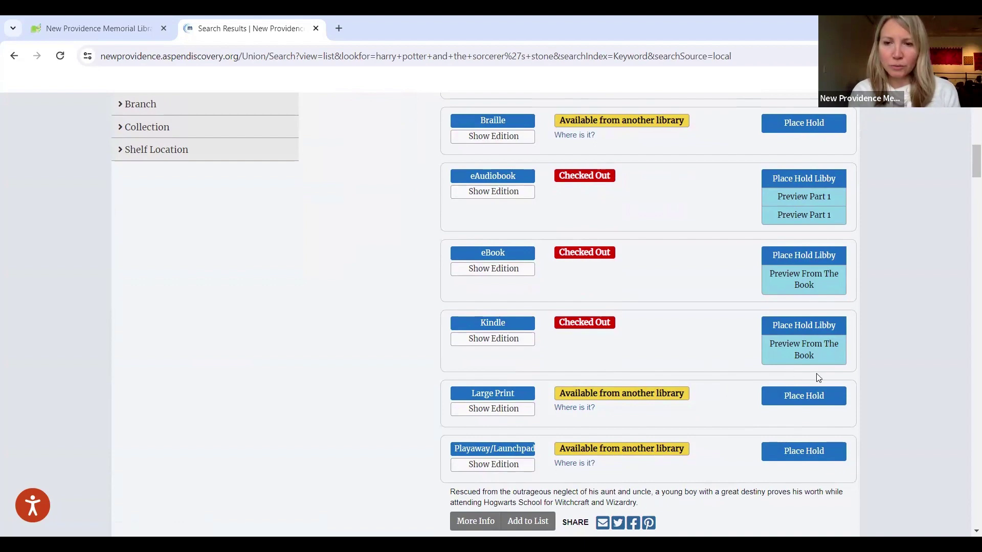
Step: Start a hold on the Large Print edition and sign in with the library card barcode and password
{"action": "left_click", "coordinate": [803, 397]}
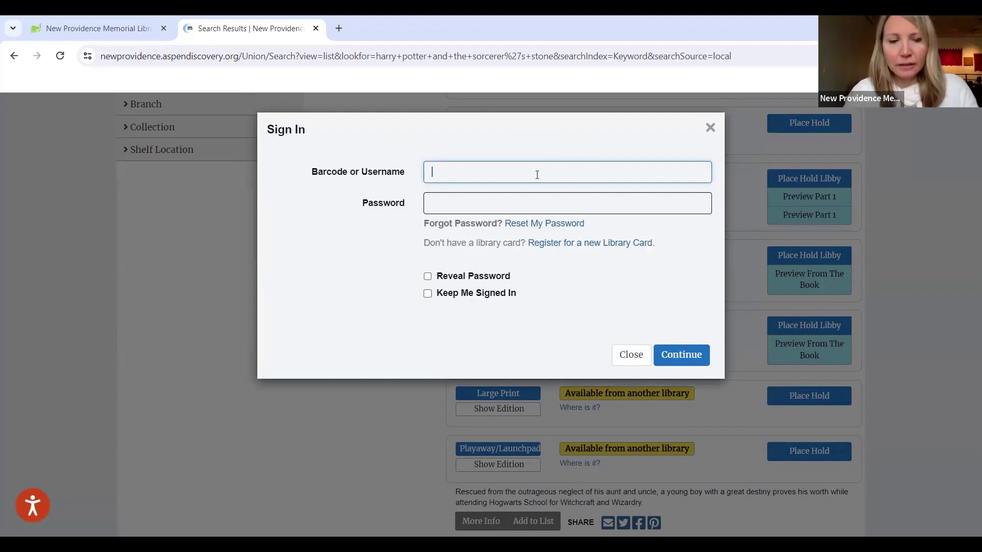
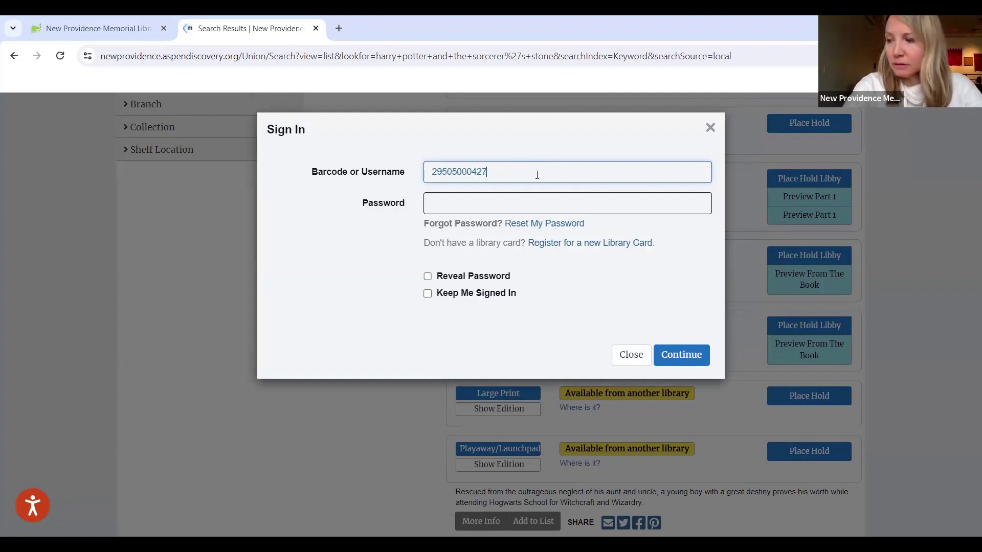
{"action": "left_click", "coordinate": [502, 201]}
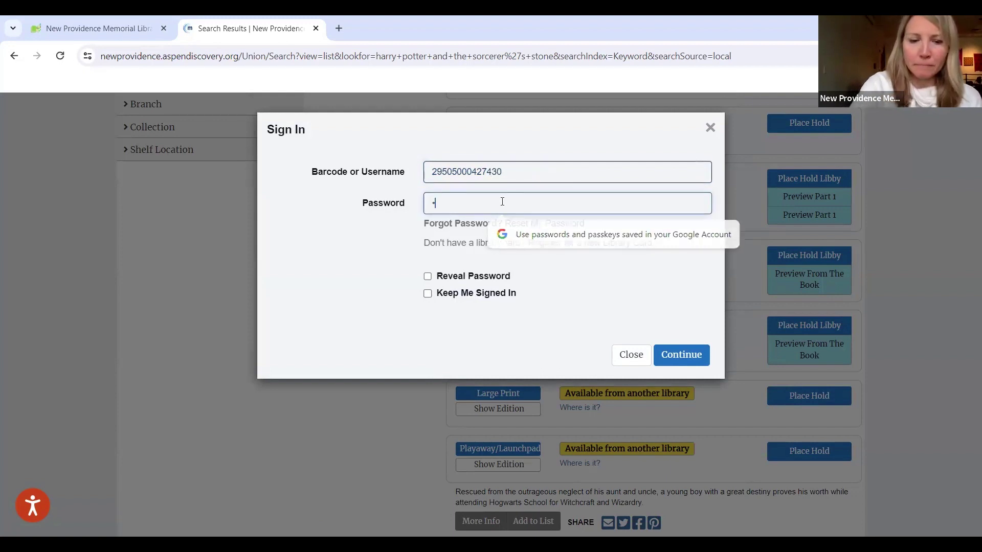
{"action": "type", "text": "****"}
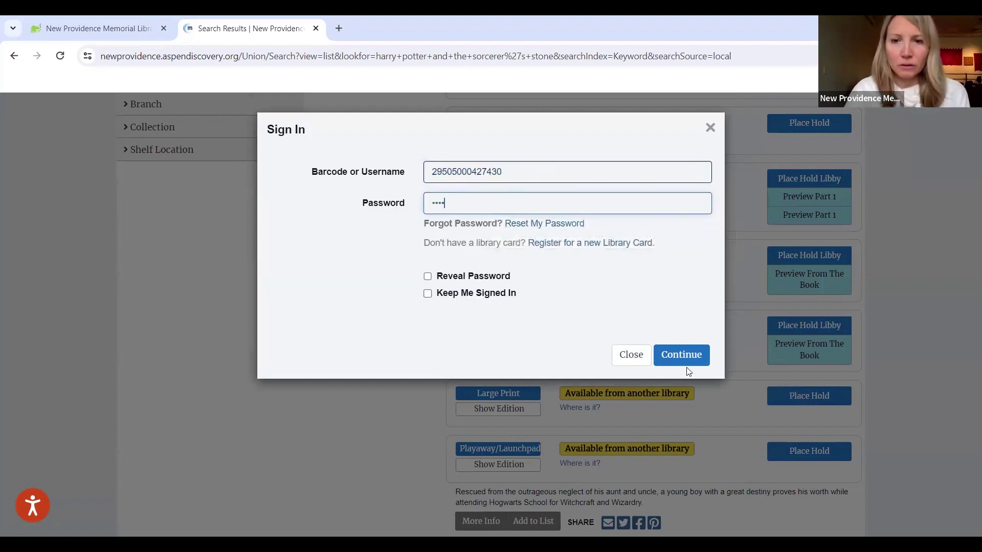
{"action": "left_click", "coordinate": [678, 355]}
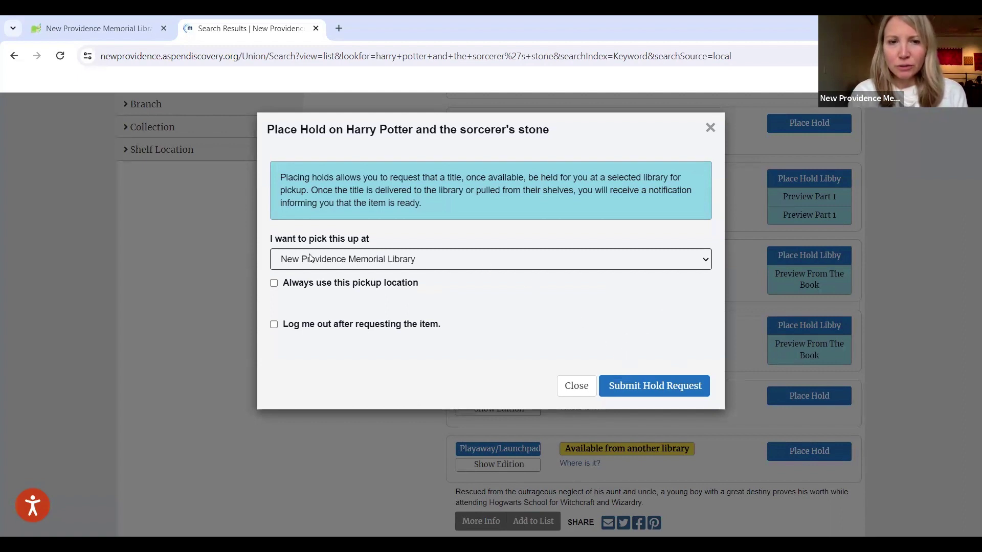
Step: Keep New Providence Memorial Library as the pickup location and submit the hold request
{"action": "left_click", "coordinate": [705, 262]}
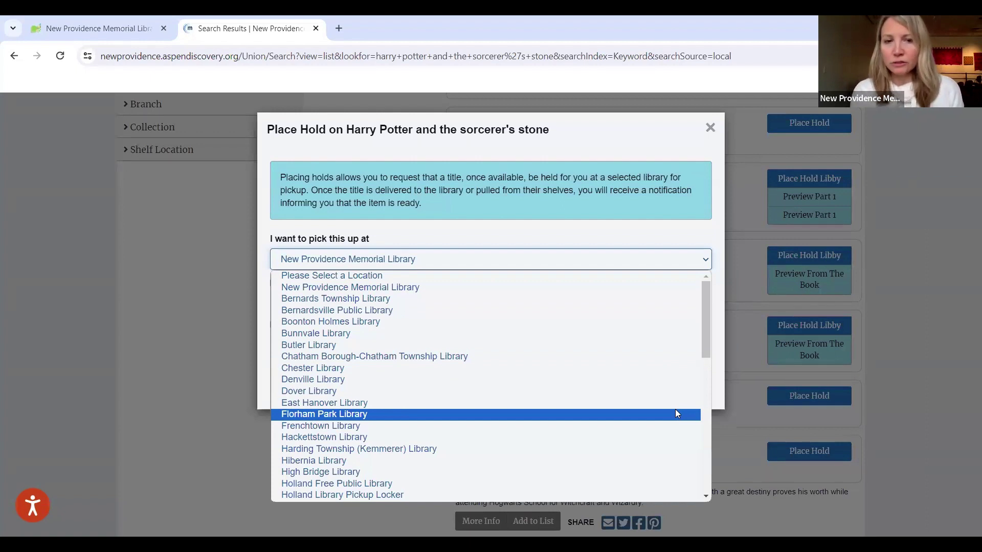
{"action": "left_click", "coordinate": [611, 236]}
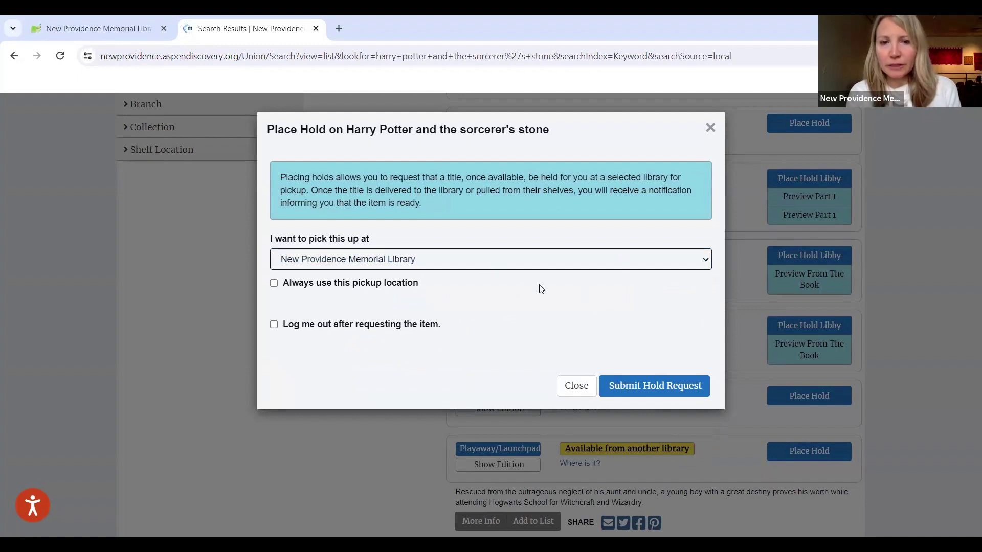
{"action": "left_click", "coordinate": [621, 387]}
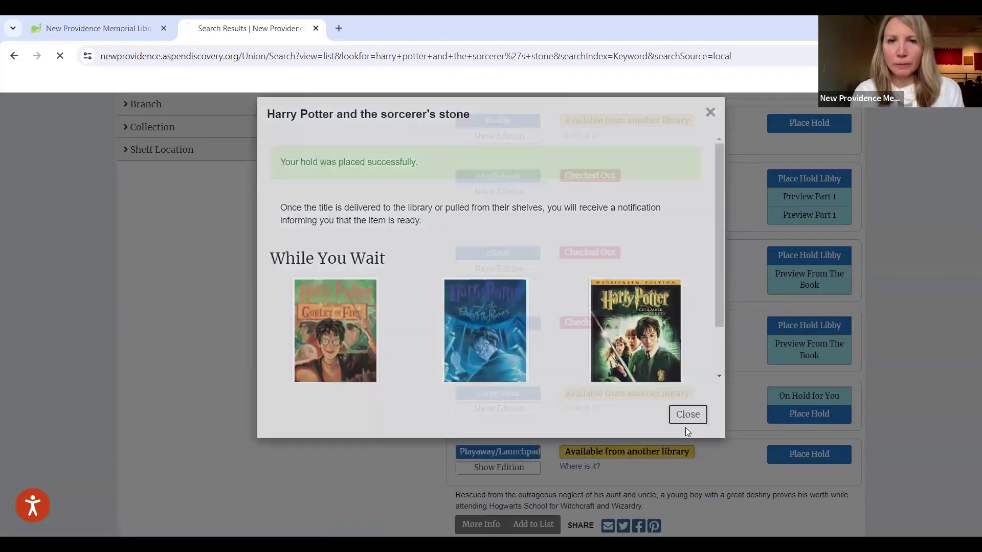
Step: Dismiss the hold confirmation and go to the home page's New for Adults » Fiction titles
{"action": "left_click", "coordinate": [686, 429]}
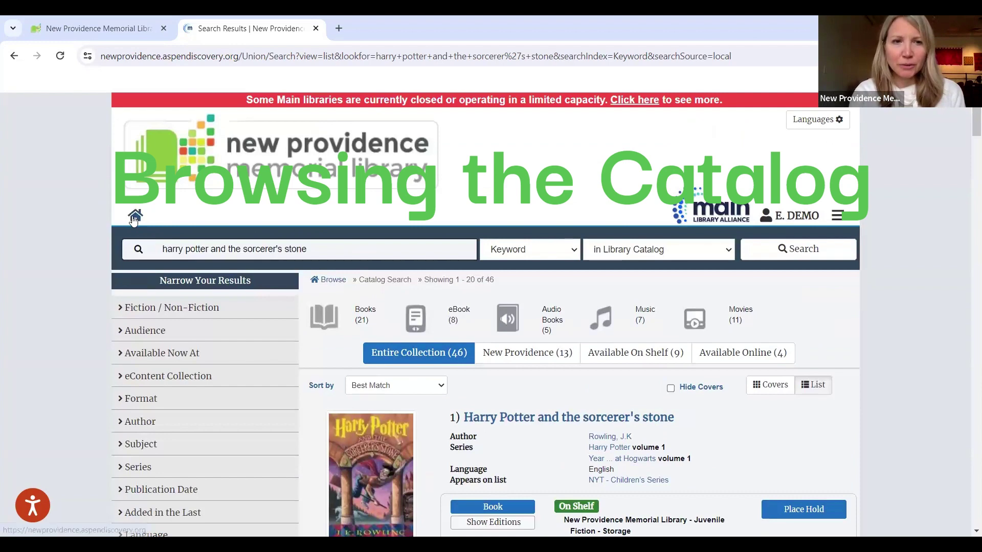
{"action": "left_click", "coordinate": [135, 216]}
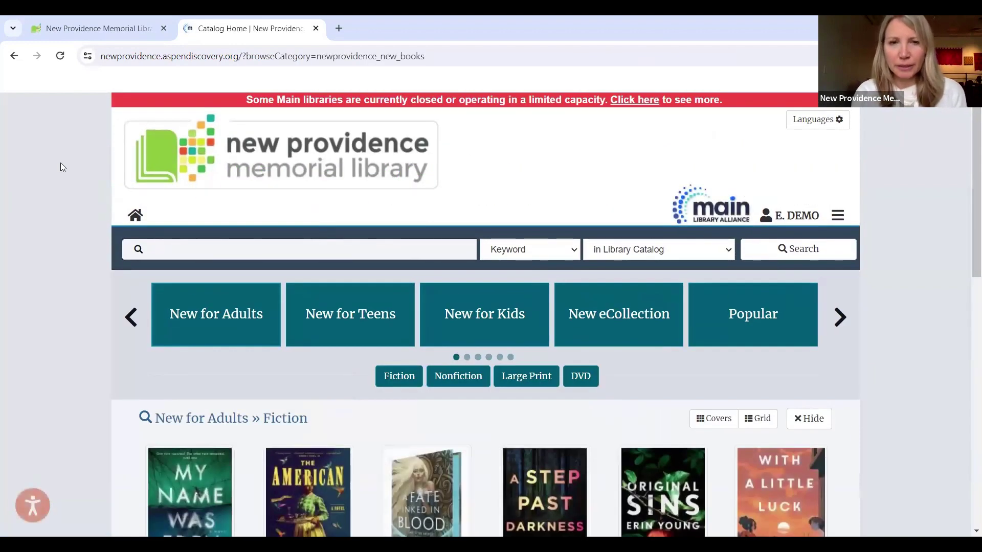
{"action": "scroll", "coordinate": [61, 167], "scroll_direction": "down", "scroll_amount": 2}
{"action": "scroll", "coordinate": [60, 163], "scroll_direction": "down", "scroll_amount": 1}
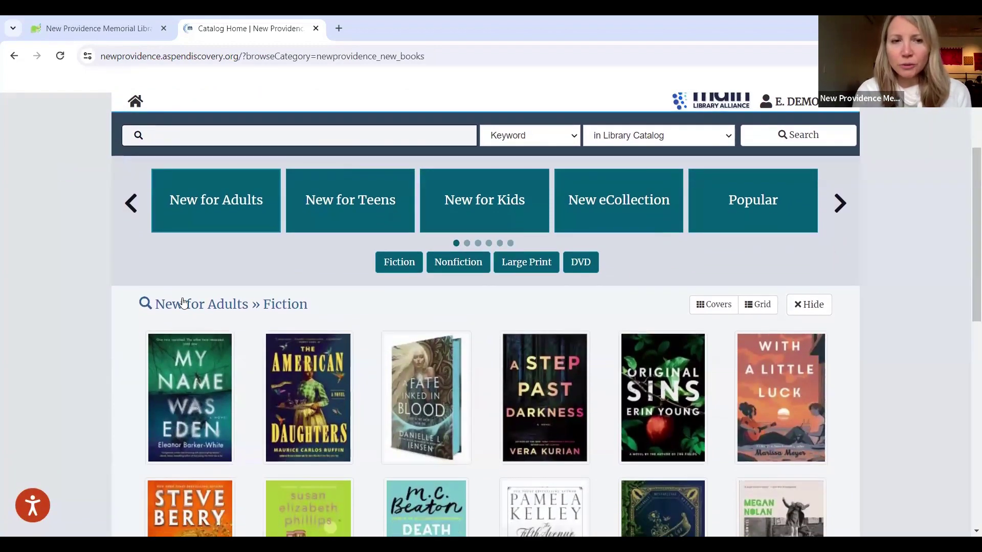
{"action": "scroll", "coordinate": [186, 303], "scroll_direction": "down", "scroll_amount": 2}
{"action": "scroll", "coordinate": [186, 304], "scroll_direction": "down", "scroll_amount": 3}
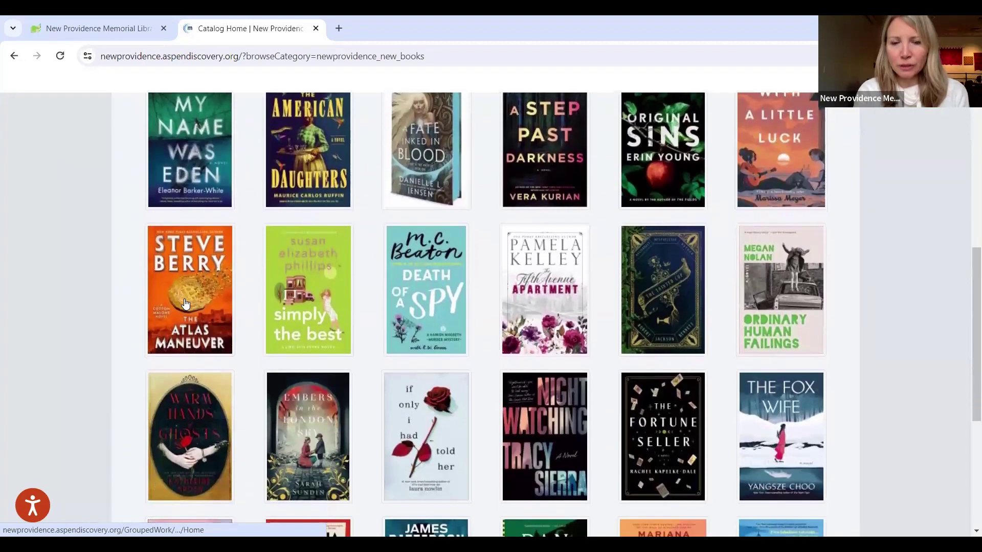
{"action": "scroll", "coordinate": [186, 303], "scroll_direction": "down", "scroll_amount": 3}
{"action": "scroll", "coordinate": [186, 303], "scroll_direction": "down", "scroll_amount": 1}
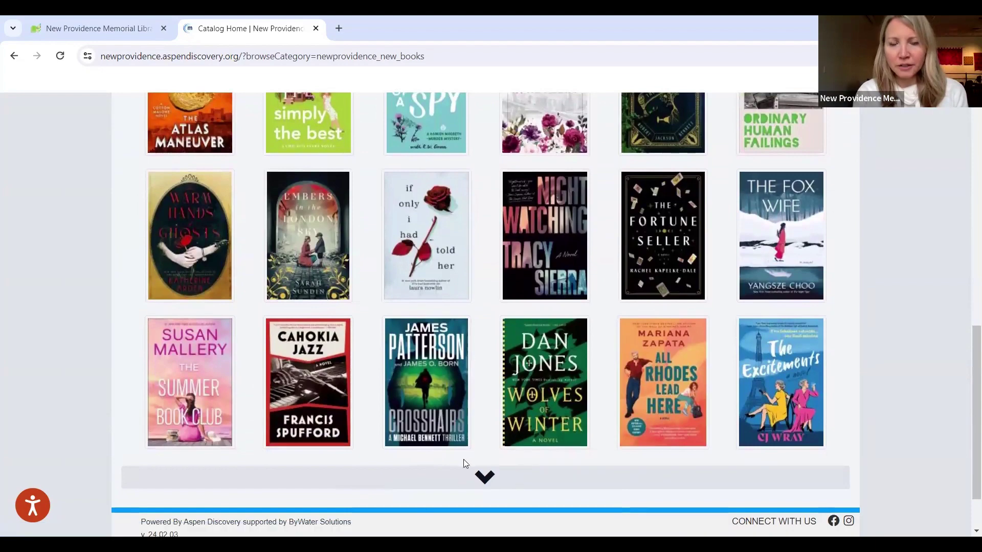
Step: Load more New for Adults fiction titles and browse through them
{"action": "left_click", "coordinate": [483, 478]}
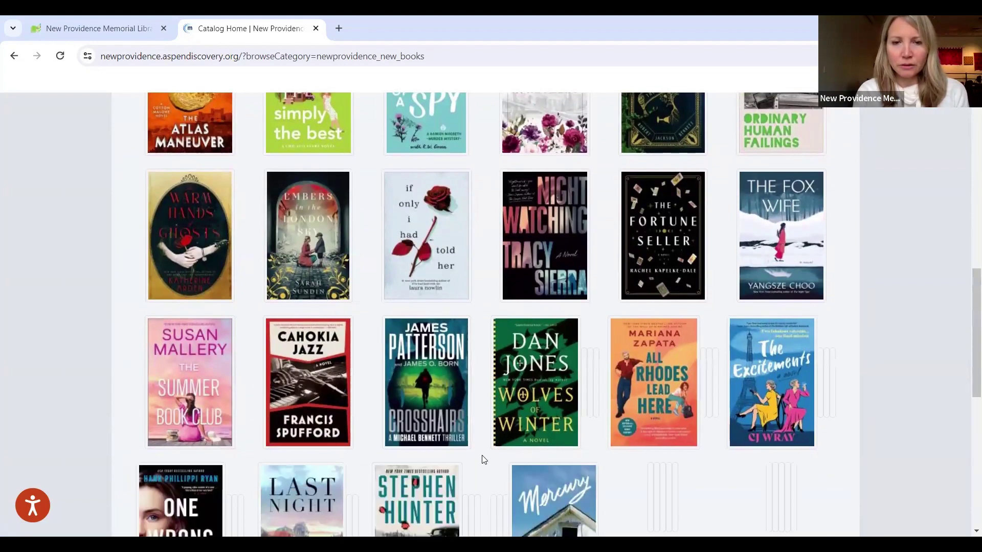
{"action": "scroll", "coordinate": [483, 459], "scroll_direction": "down", "scroll_amount": 3}
{"action": "scroll", "coordinate": [483, 459], "scroll_direction": "down", "scroll_amount": 3}
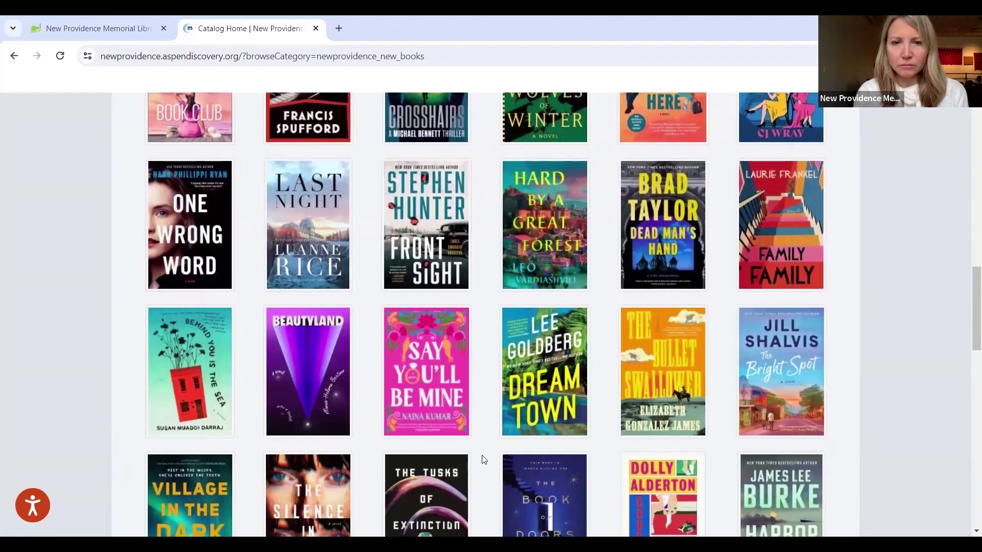
{"action": "scroll", "coordinate": [484, 459], "scroll_direction": "up", "scroll_amount": 4}
{"action": "scroll", "coordinate": [483, 459], "scroll_direction": "up", "scroll_amount": 10}
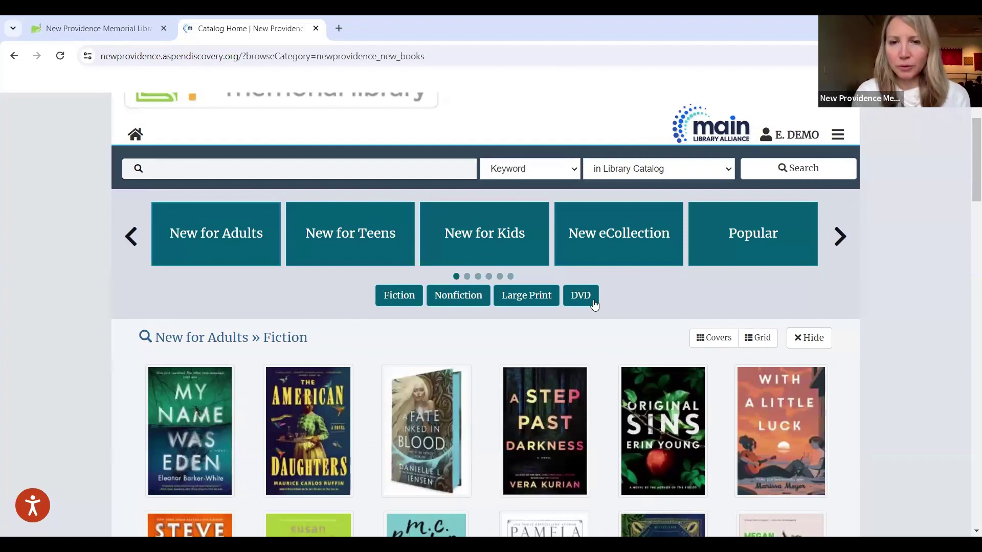
Step: Cycle the browse categories through New for Teens, New for Kids, New eCollection and Popular titles
{"action": "left_click", "coordinate": [352, 239]}
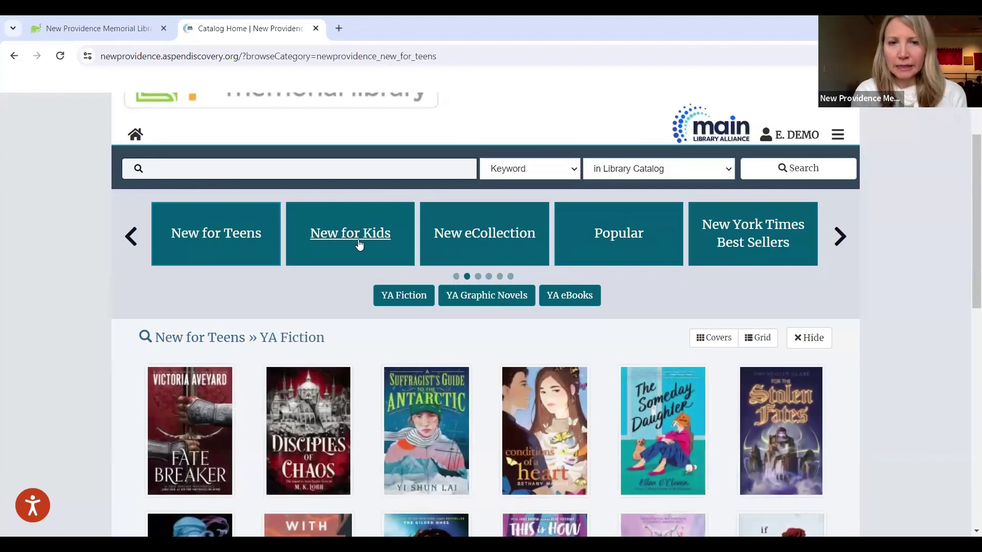
{"action": "left_click", "coordinate": [359, 241]}
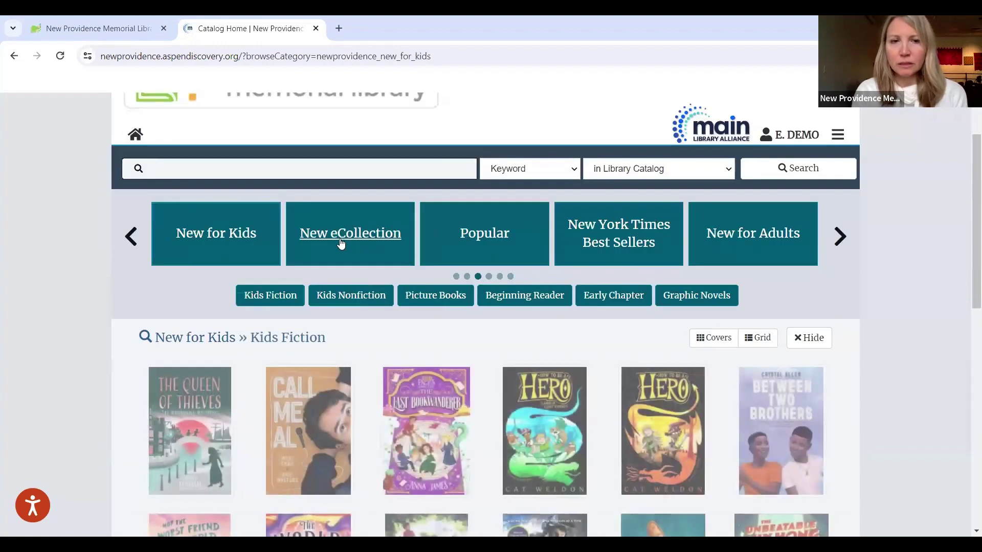
{"action": "left_click", "coordinate": [341, 243]}
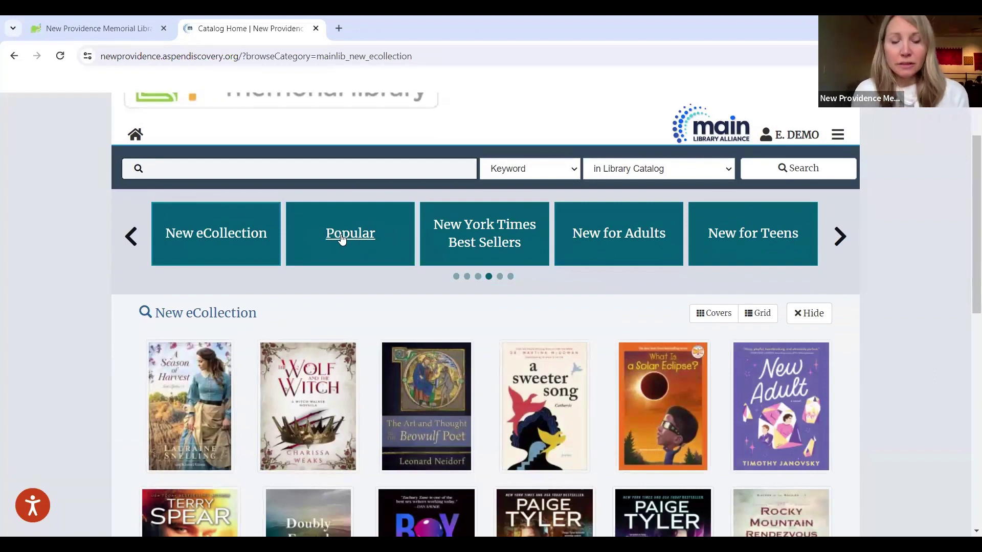
{"action": "left_click", "coordinate": [341, 238]}
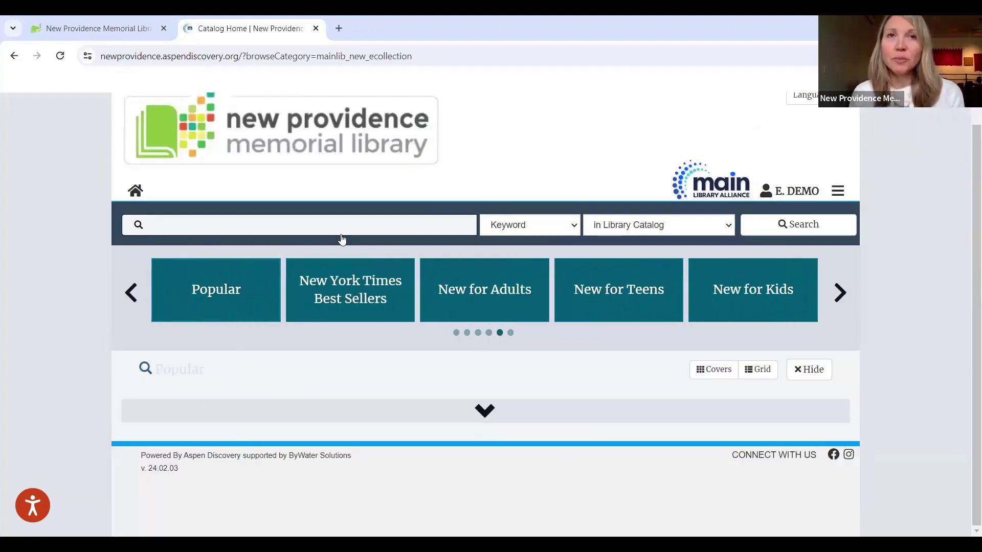
Step: Scroll through Popular Fiction, then show the New York Times Best Sellers » NYT Fiction category
{"action": "scroll", "coordinate": [341, 240], "scroll_direction": "down", "scroll_amount": 1}
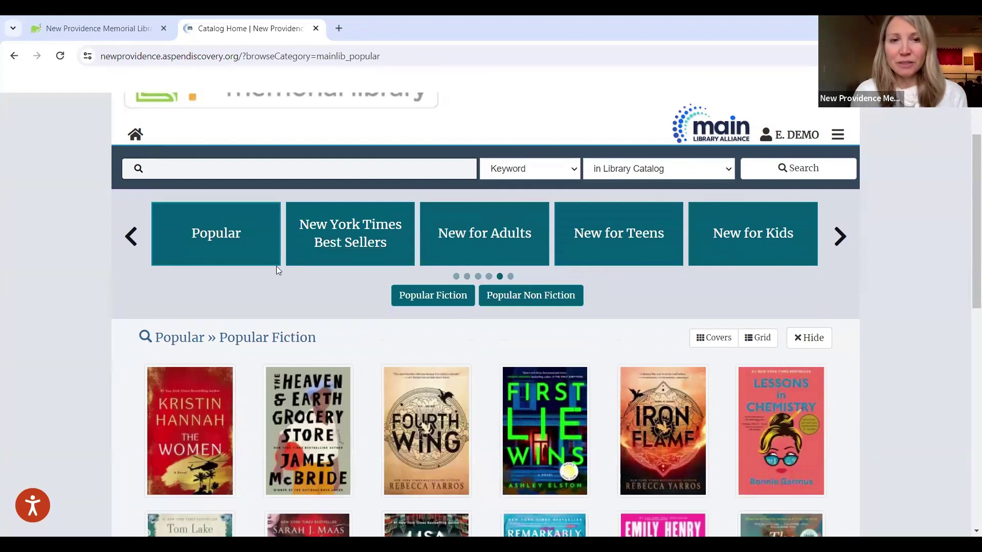
{"action": "scroll", "coordinate": [127, 296], "scroll_direction": "down", "scroll_amount": 2}
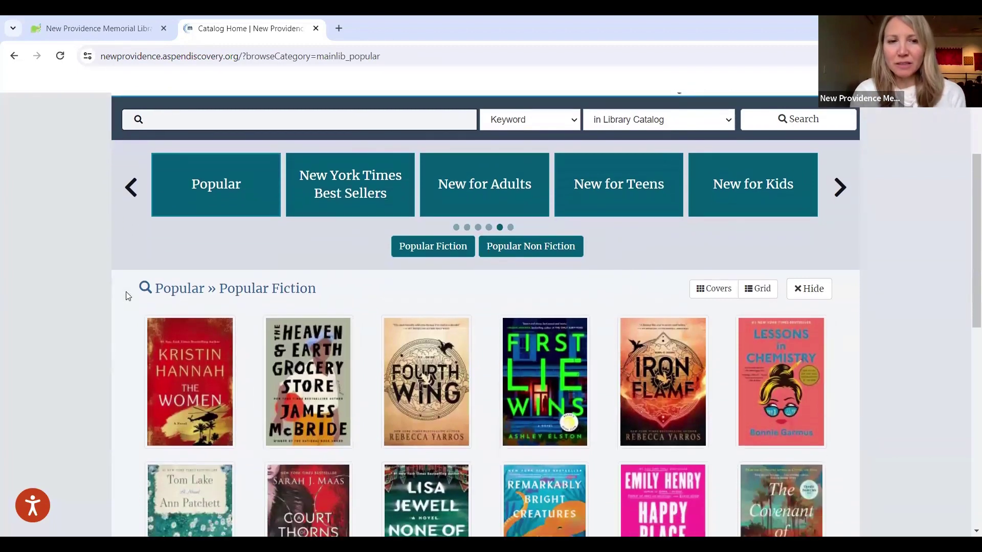
{"action": "scroll", "coordinate": [127, 296], "scroll_direction": "down", "scroll_amount": 2}
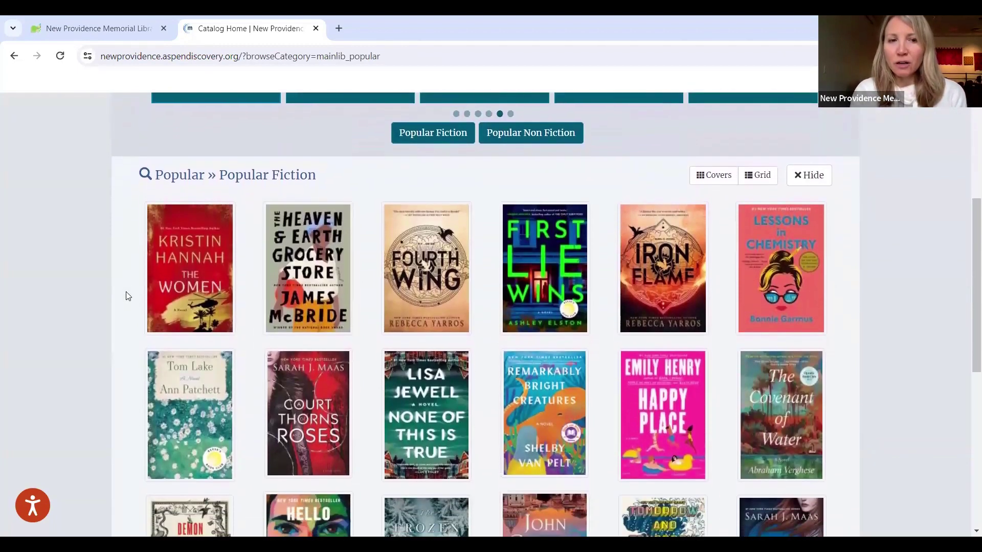
{"action": "scroll", "coordinate": [128, 296], "scroll_direction": "down", "scroll_amount": 2}
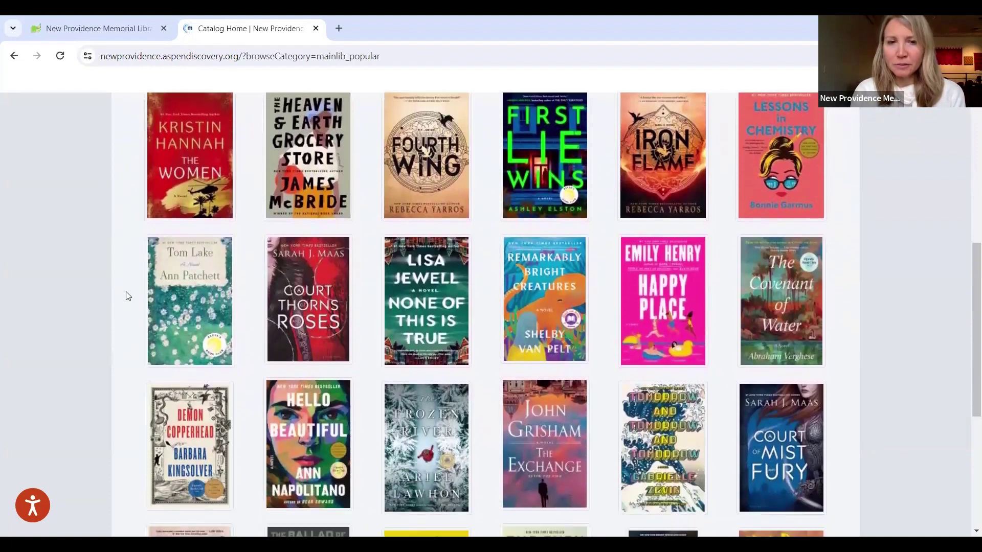
{"action": "scroll", "coordinate": [127, 296], "scroll_direction": "down", "scroll_amount": 2}
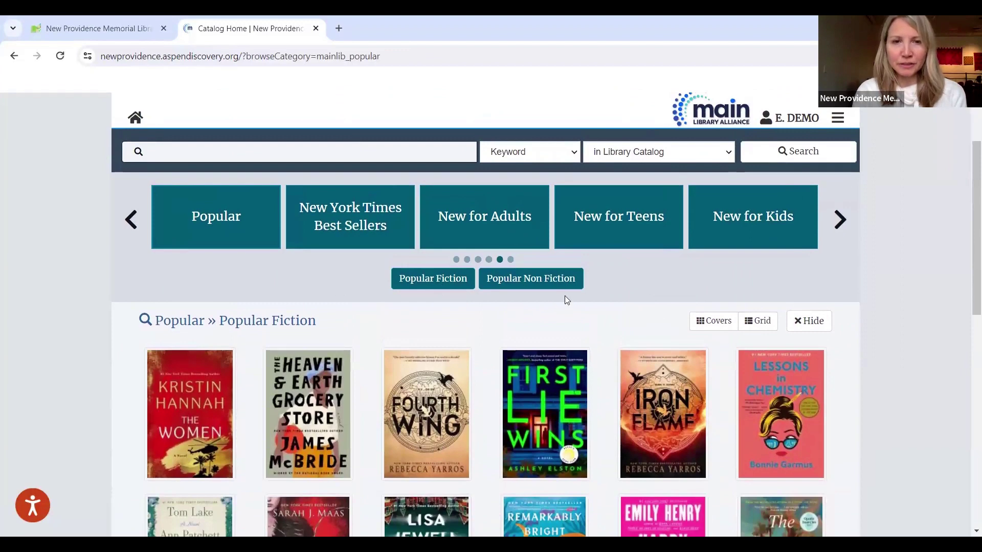
{"action": "left_click", "coordinate": [315, 213]}
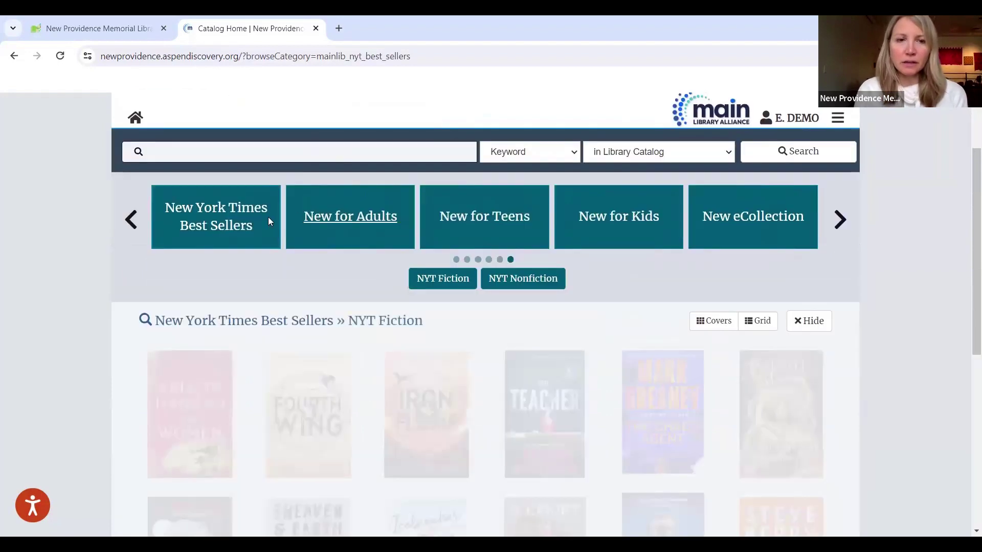
{"action": "scroll", "coordinate": [84, 238], "scroll_direction": "down", "scroll_amount": 1}
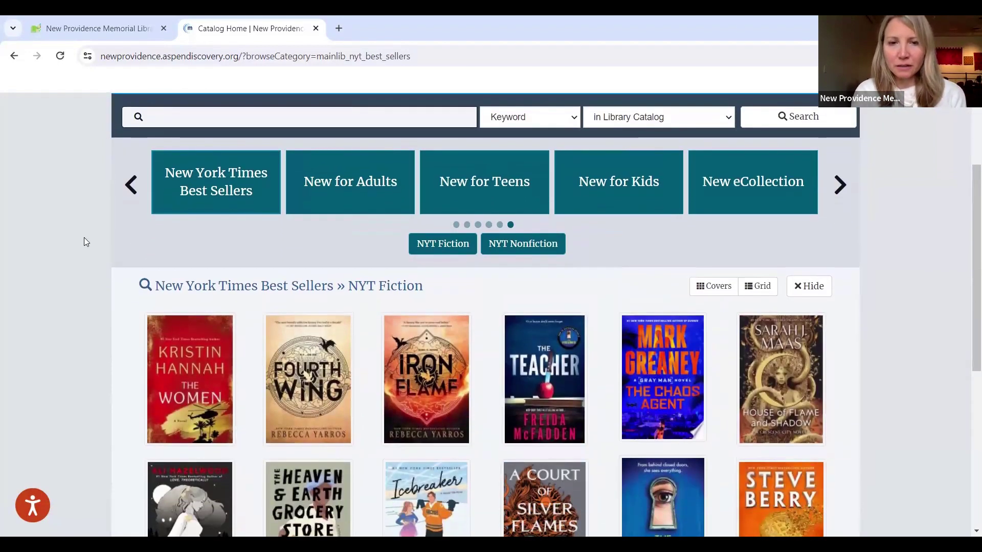
{"action": "scroll", "coordinate": [84, 242], "scroll_direction": "down", "scroll_amount": 2}
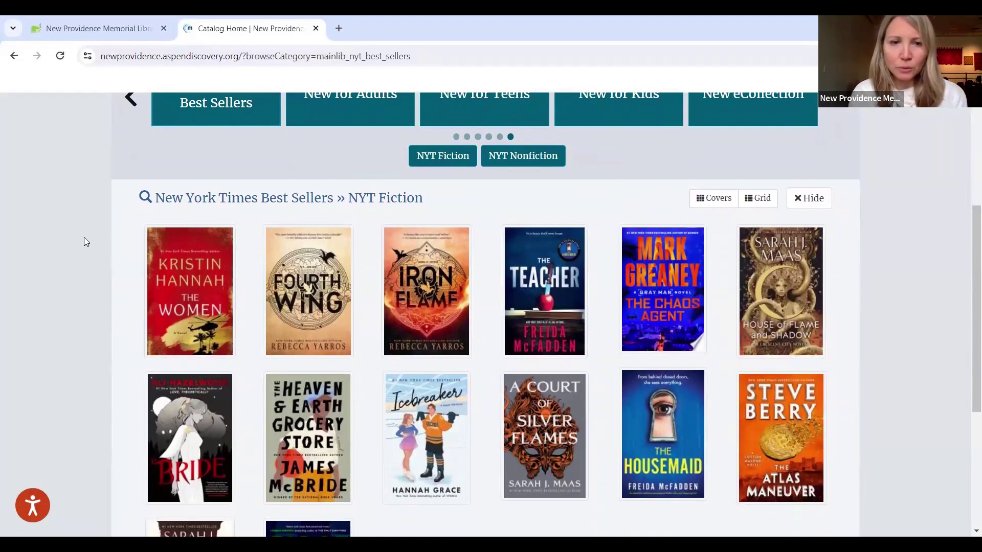
Step: Open Fourth Wing in quick view, then go to its full record page
{"action": "left_click", "coordinate": [283, 274]}
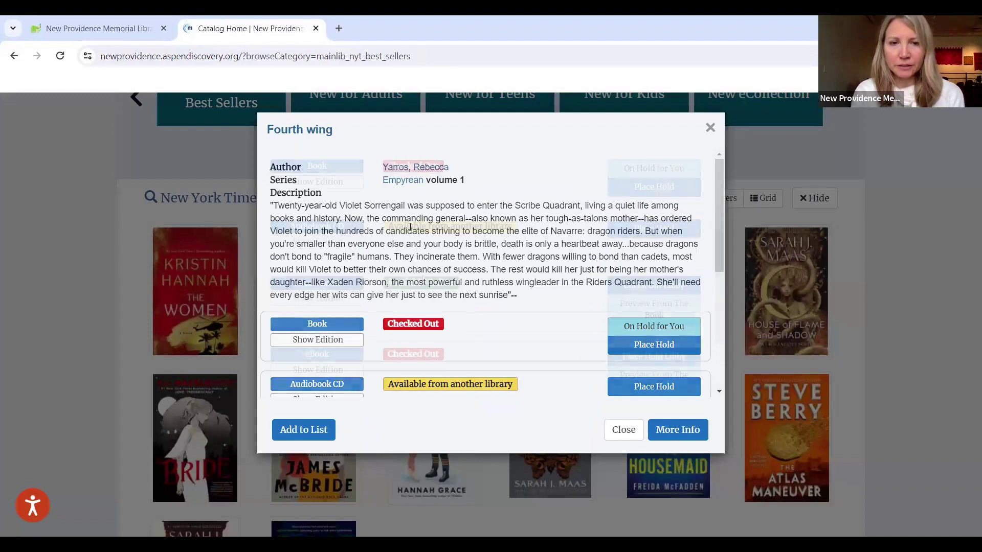
{"action": "scroll", "coordinate": [411, 235], "scroll_direction": "down", "scroll_amount": 3}
{"action": "scroll", "coordinate": [419, 266], "scroll_direction": "up", "scroll_amount": 3}
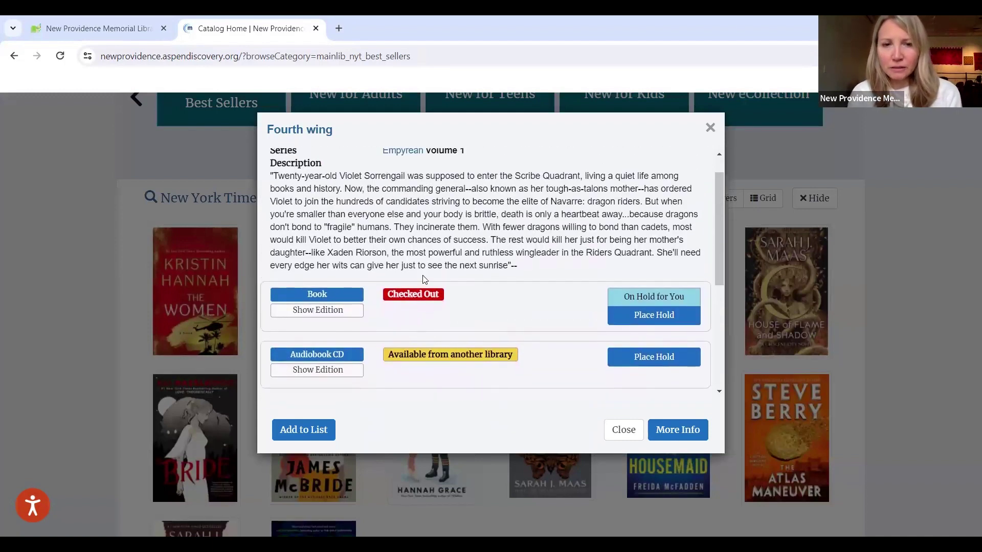
{"action": "scroll", "coordinate": [424, 279], "scroll_direction": "up", "scroll_amount": 1}
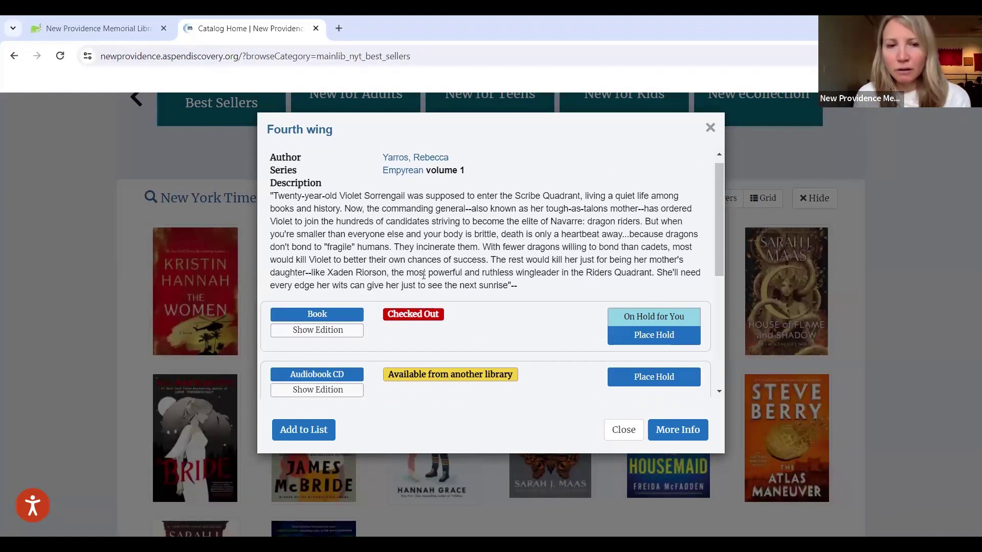
{"action": "left_click", "coordinate": [668, 432]}
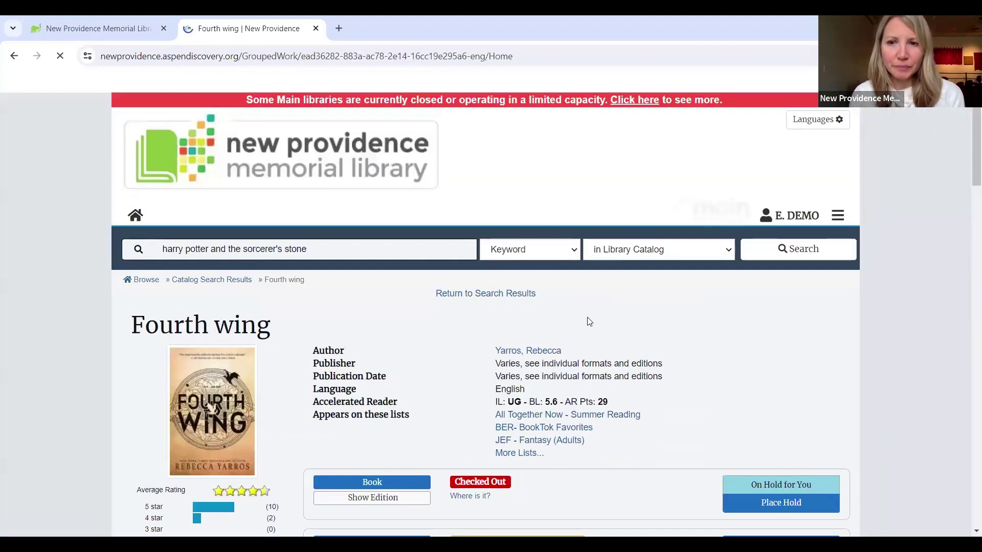
{"action": "scroll", "coordinate": [588, 320], "scroll_direction": "down", "scroll_amount": 3}
{"action": "scroll", "coordinate": [511, 352], "scroll_direction": "up", "scroll_amount": 2}
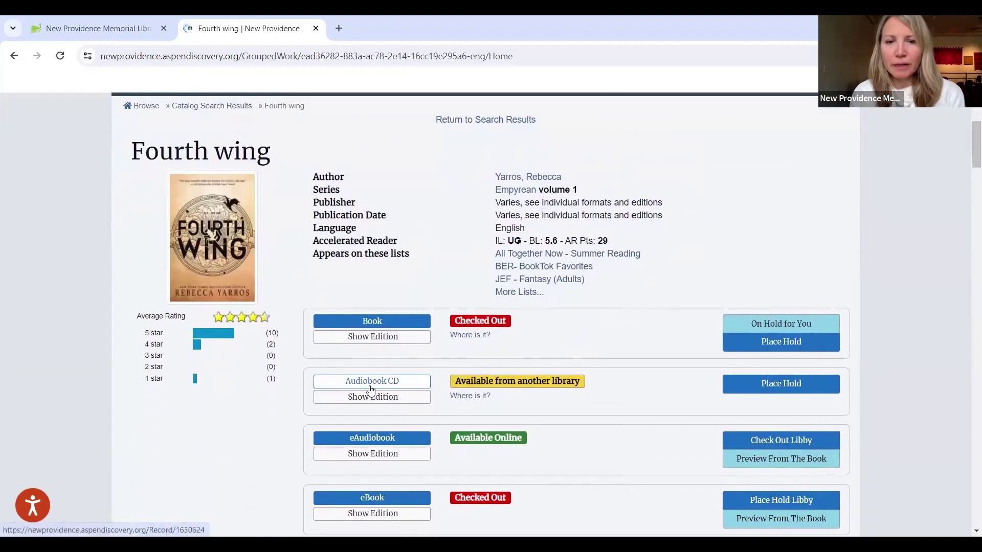
Step: Check which libraries hold the Fourth Wing audiobook CD, then return to the catalog home page
{"action": "left_click", "coordinate": [456, 396]}
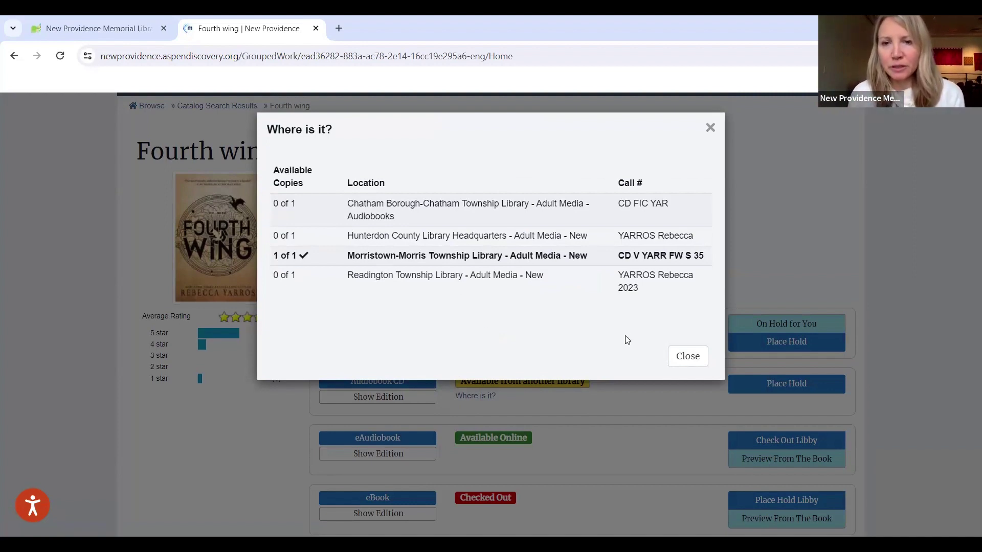
{"action": "left_click", "coordinate": [680, 358]}
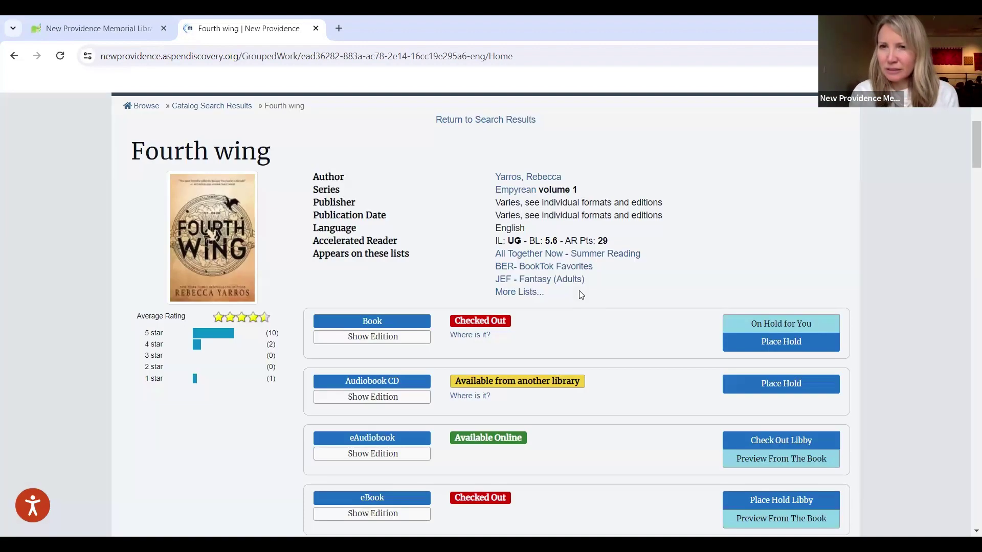
{"action": "scroll", "coordinate": [581, 295], "scroll_direction": "up", "scroll_amount": 2}
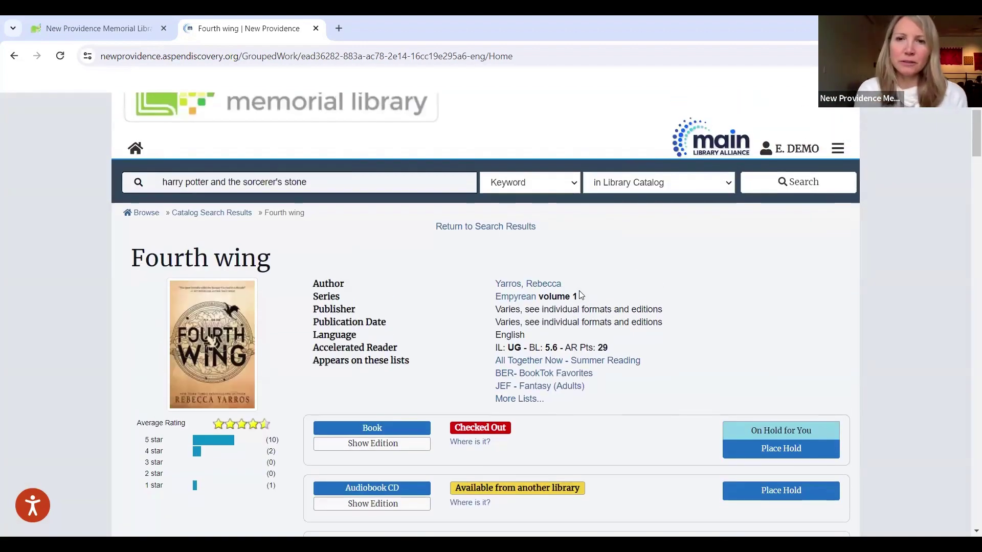
{"action": "scroll", "coordinate": [581, 295], "scroll_direction": "up", "scroll_amount": 1}
{"action": "left_click", "coordinate": [137, 188]}
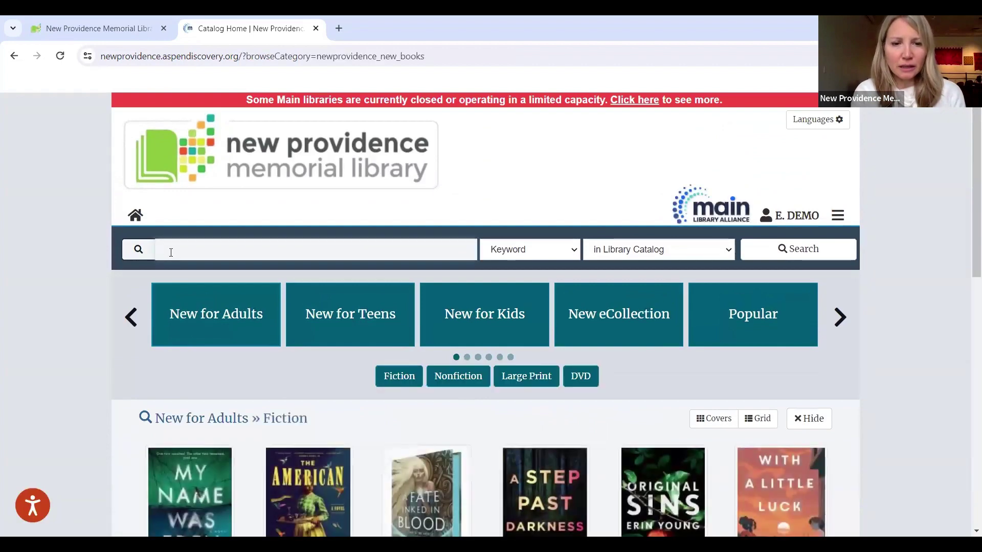
Step: Search the catalog for 'tom lake' and browse the 175 results, topped by Tom Lake: a novel
{"action": "type", "text": "tom lake"}
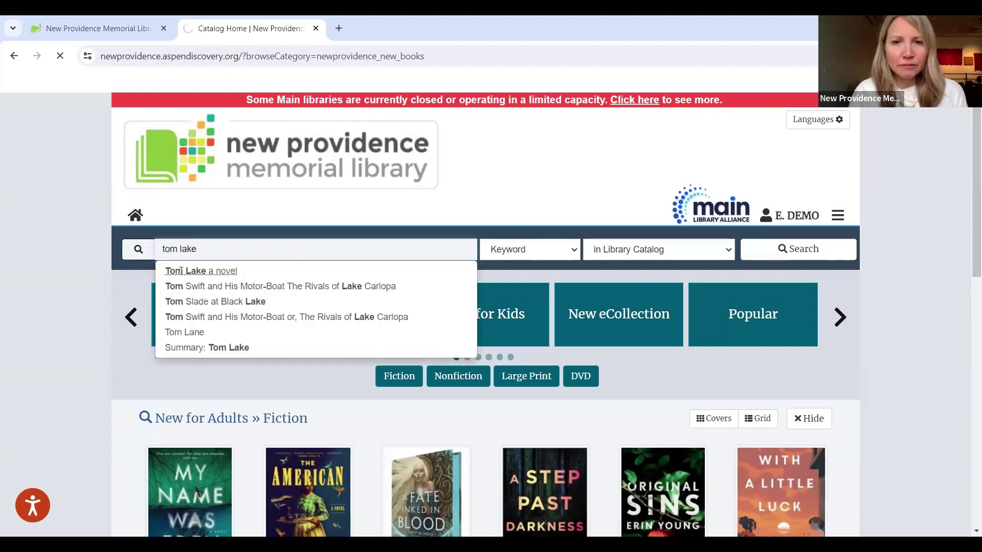
{"action": "key", "text": "Return"}
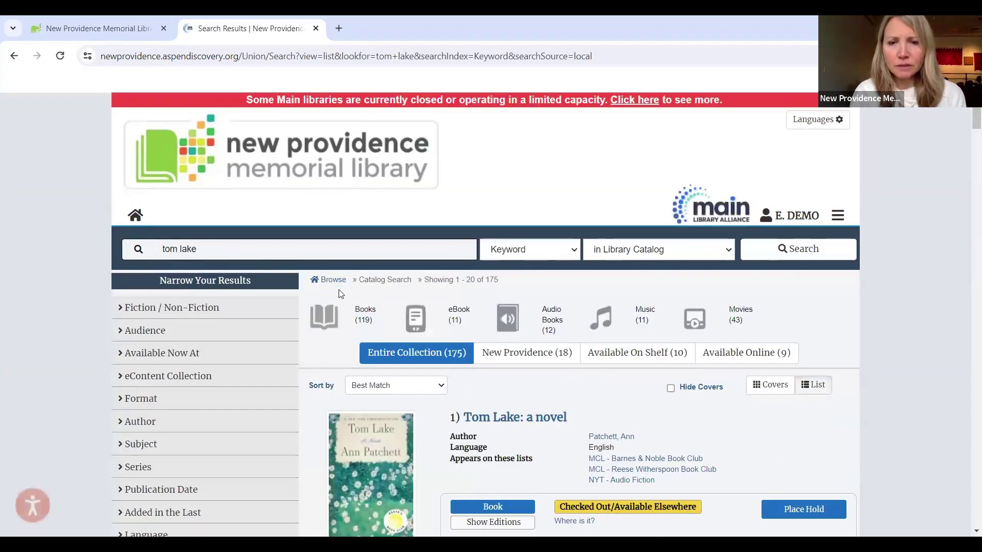
{"action": "scroll", "coordinate": [341, 293], "scroll_direction": "down", "scroll_amount": 1}
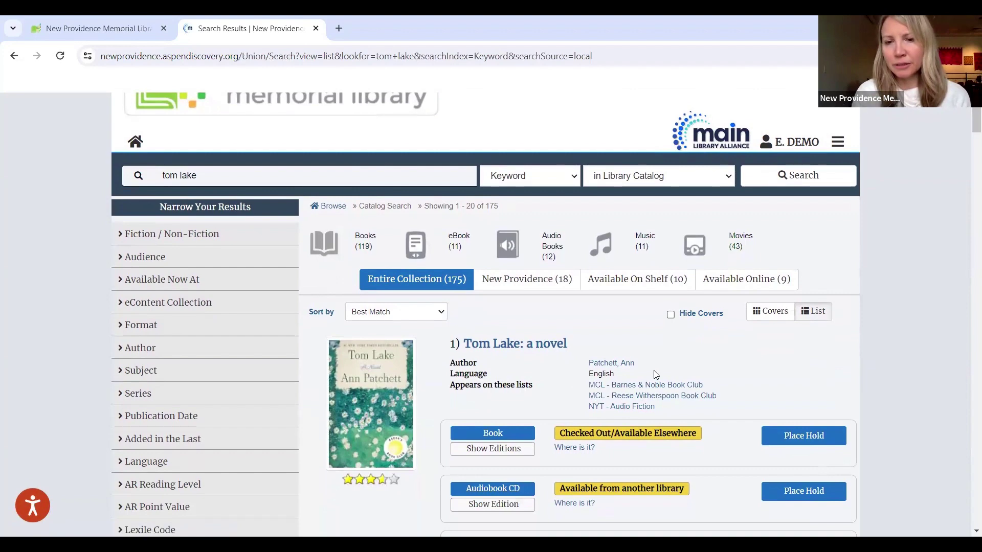
{"action": "scroll", "coordinate": [654, 373], "scroll_direction": "down", "scroll_amount": 1}
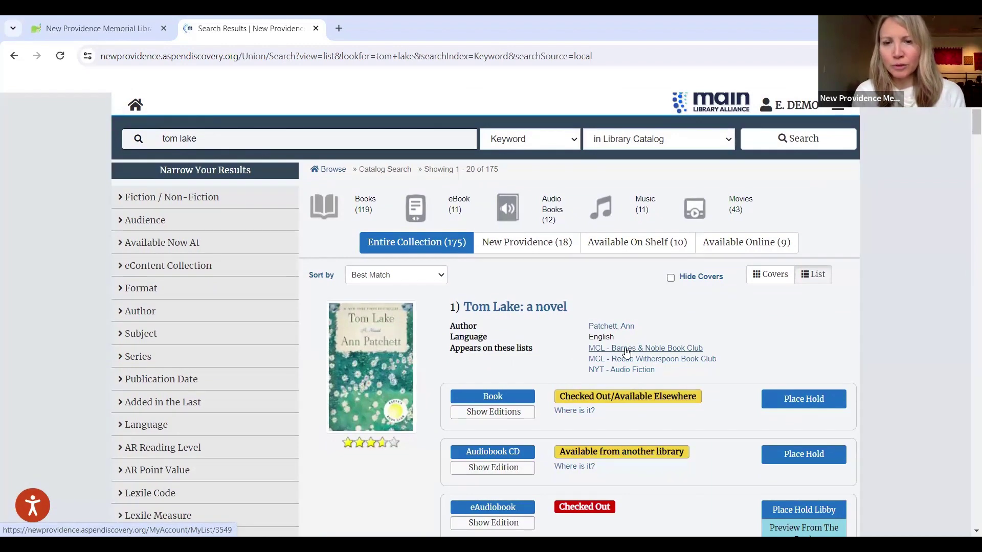
Step: Open the MCL - Barnes & Noble Book Club list and scroll through its titles, from Mercury and Absolution onward
{"action": "left_click", "coordinate": [627, 353]}
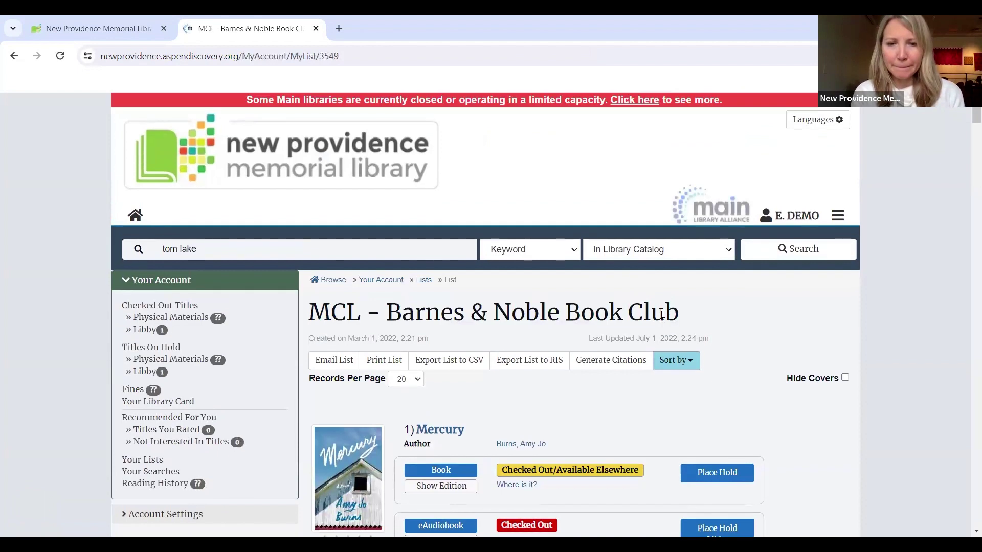
{"action": "scroll", "coordinate": [664, 318], "scroll_direction": "down", "scroll_amount": 2}
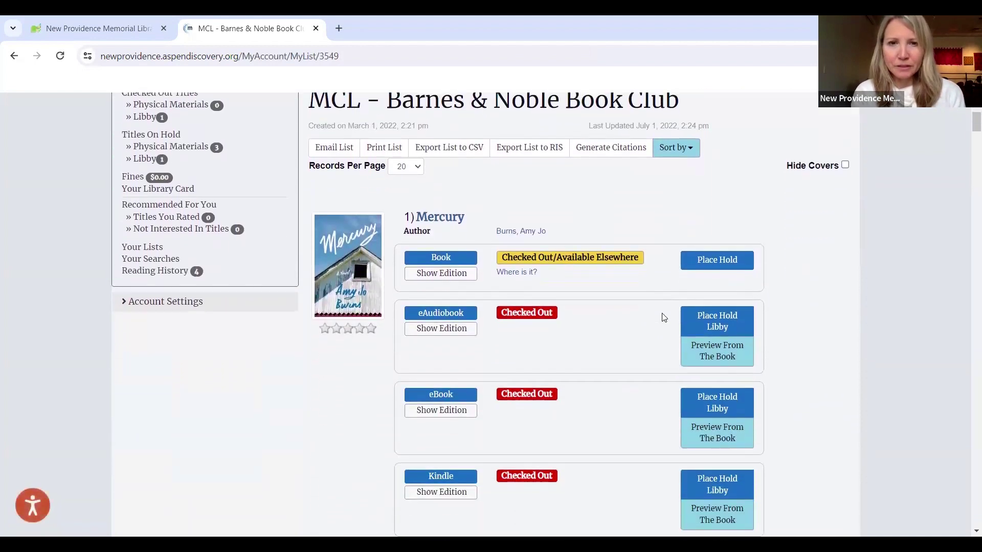
{"action": "scroll", "coordinate": [664, 317], "scroll_direction": "down", "scroll_amount": 5}
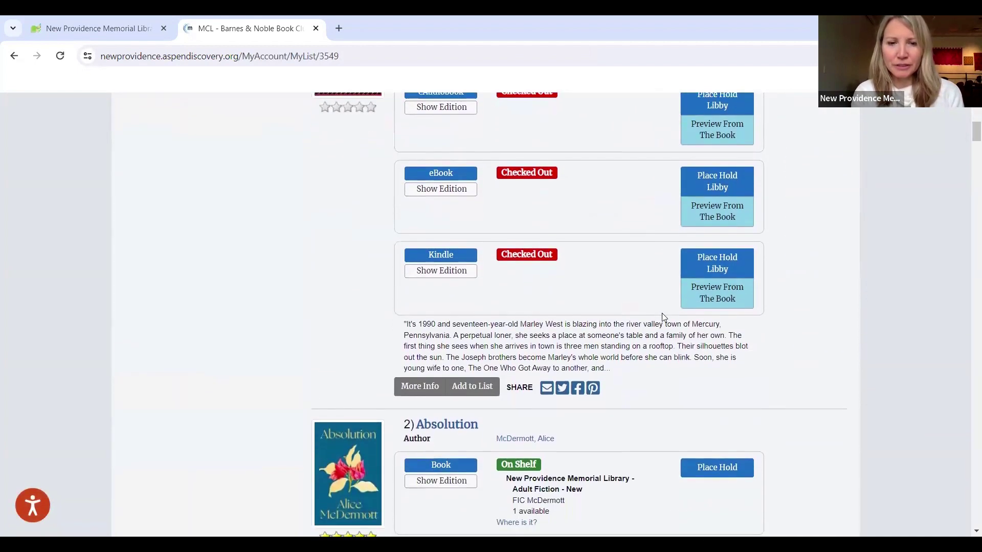
{"action": "scroll", "coordinate": [663, 314], "scroll_direction": "up", "scroll_amount": 1}
{"action": "scroll", "coordinate": [663, 314], "scroll_direction": "down", "scroll_amount": 4}
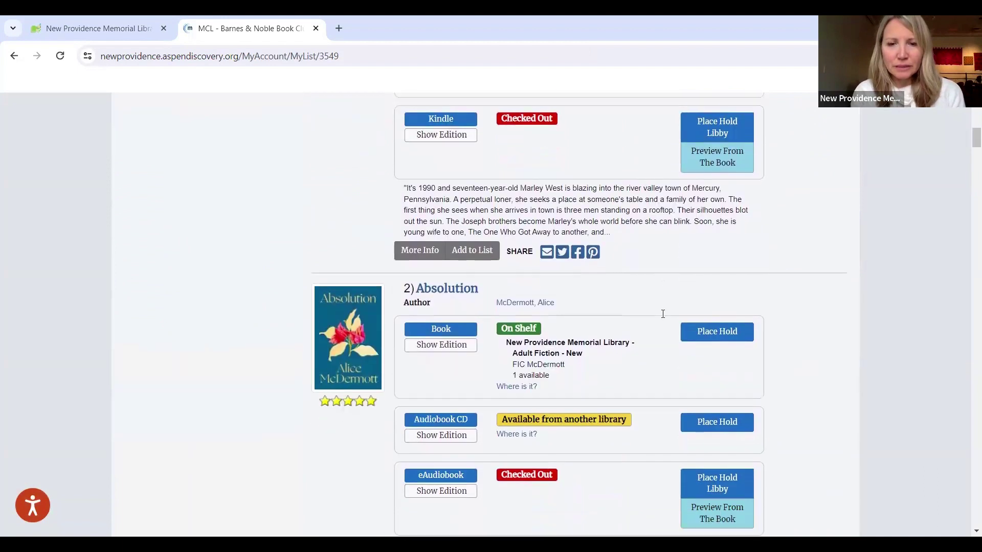
{"action": "scroll", "coordinate": [664, 317], "scroll_direction": "down", "scroll_amount": 2}
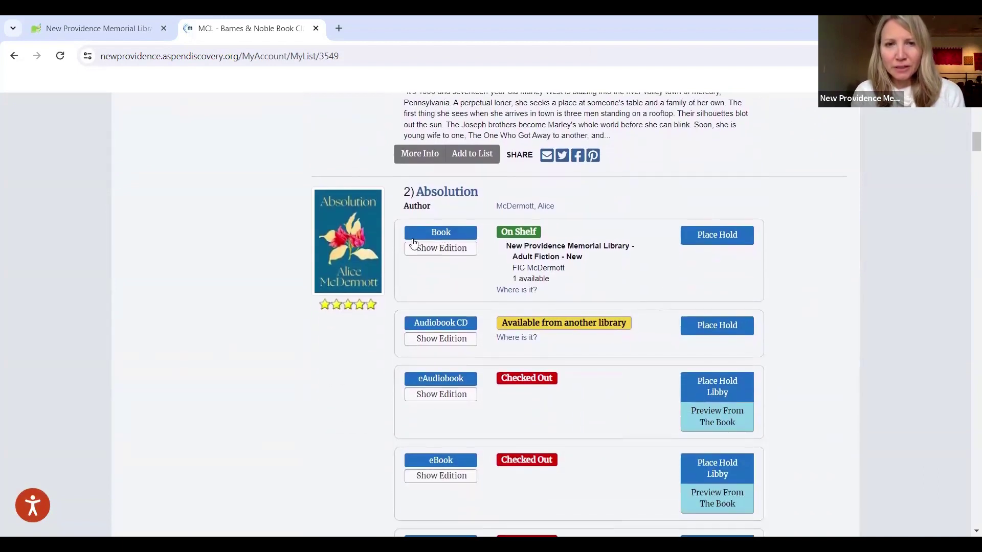
{"action": "left_click", "coordinate": [322, 236]}
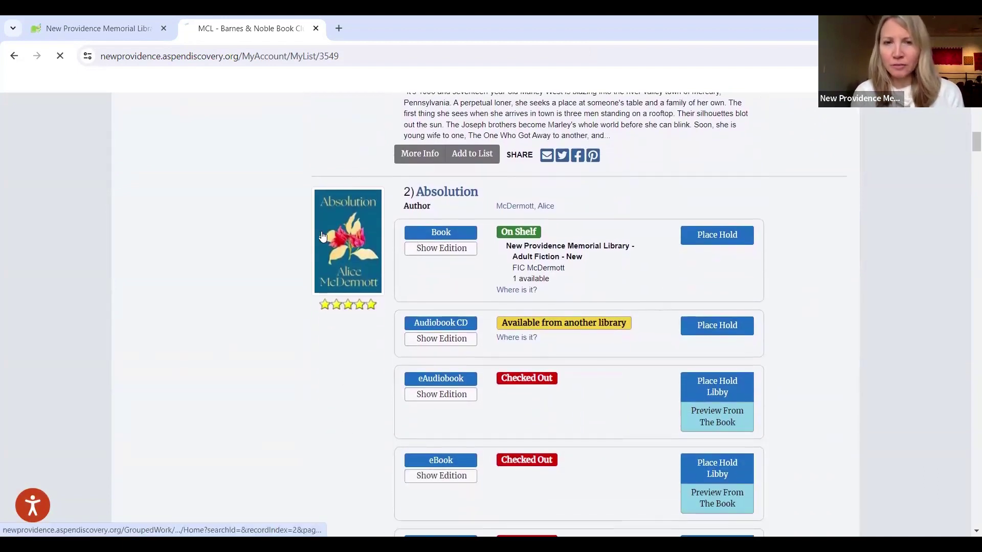
{"action": "scroll", "coordinate": [455, 272], "scroll_direction": "down", "scroll_amount": 5}
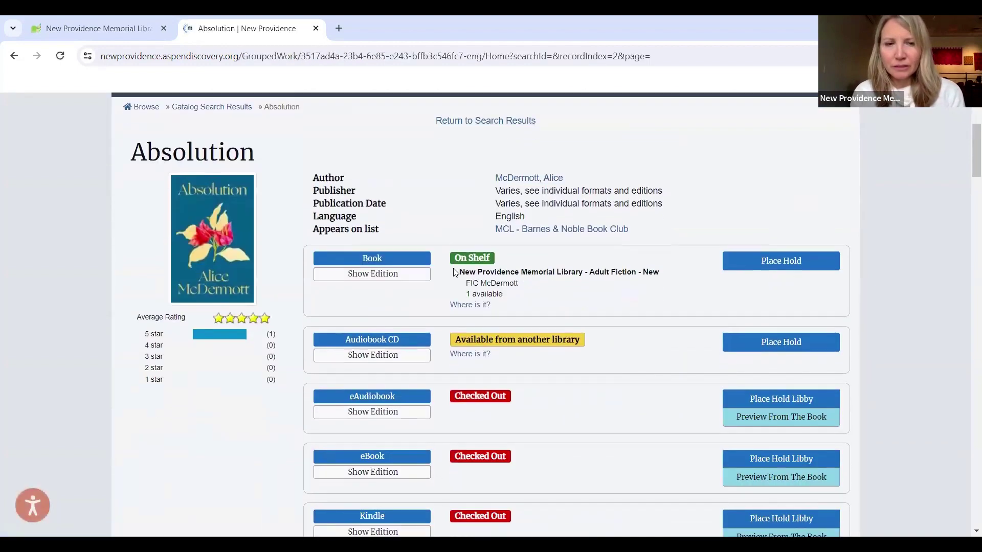
{"action": "scroll", "coordinate": [455, 272], "scroll_direction": "down", "scroll_amount": 3}
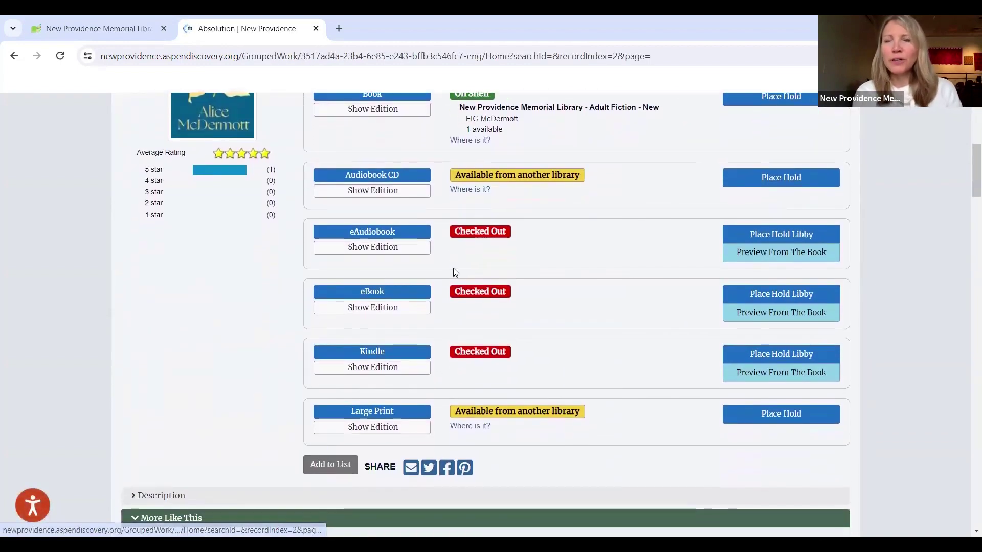
{"action": "scroll", "coordinate": [455, 272], "scroll_direction": "down", "scroll_amount": 3}
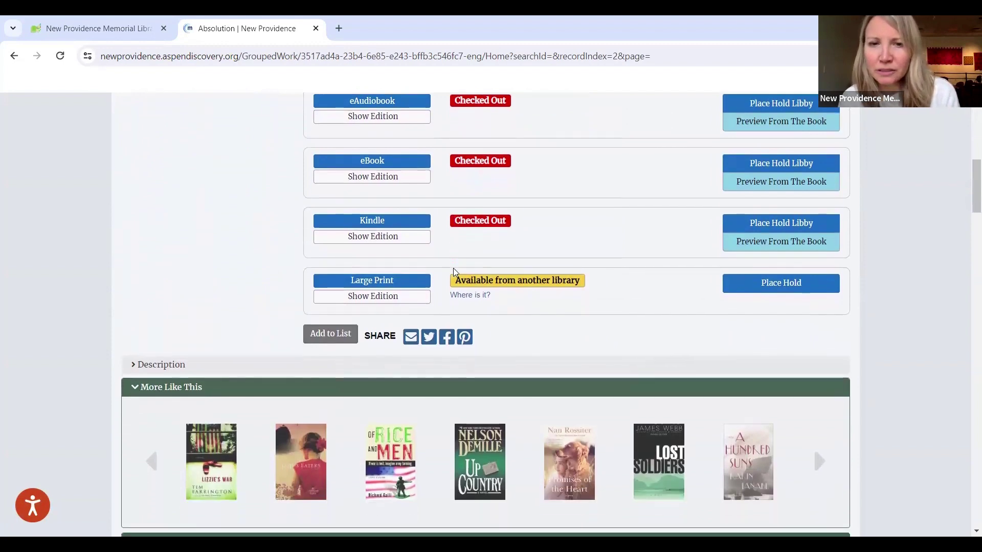
{"action": "scroll", "coordinate": [455, 272], "scroll_direction": "down", "scroll_amount": 2}
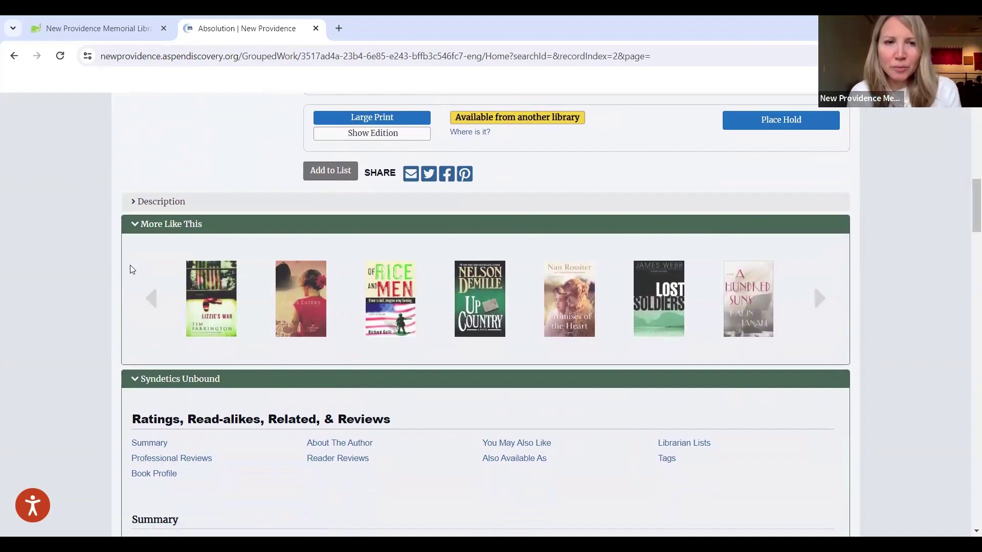
{"action": "scroll", "coordinate": [132, 269], "scroll_direction": "down", "scroll_amount": 1}
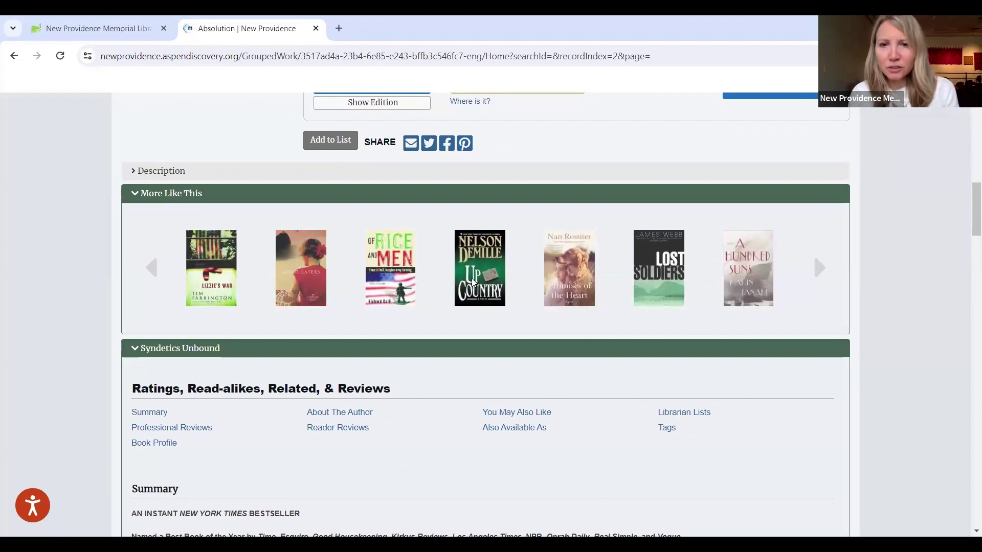
{"action": "scroll", "coordinate": [473, 282], "scroll_direction": "down", "scroll_amount": 2}
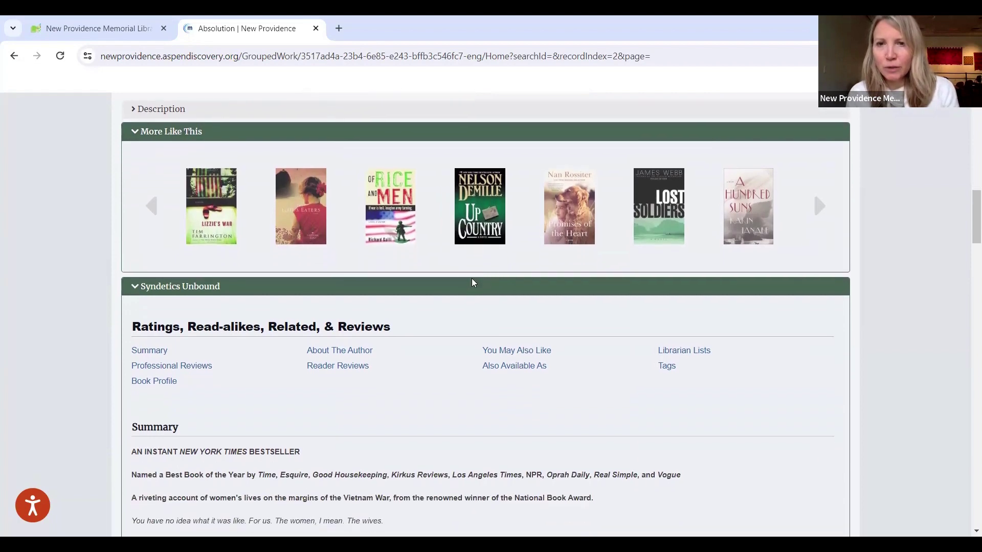
{"action": "scroll", "coordinate": [473, 283], "scroll_direction": "down", "scroll_amount": 1}
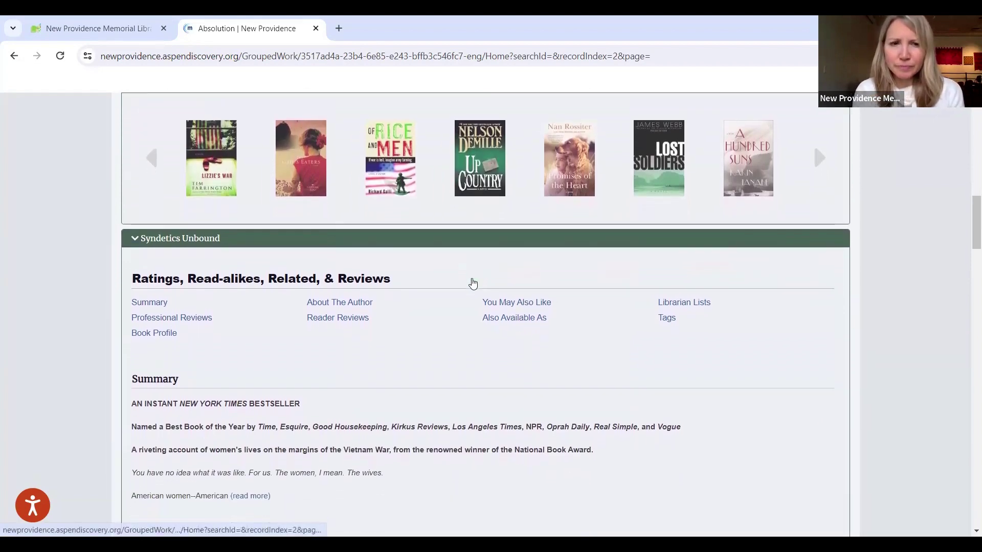
{"action": "scroll", "coordinate": [473, 283], "scroll_direction": "down", "scroll_amount": 3}
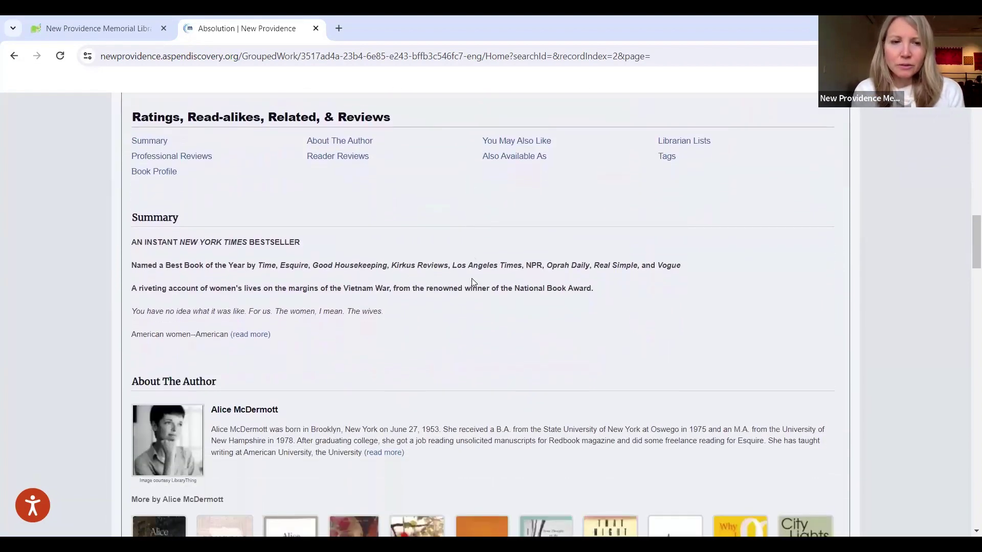
{"action": "scroll", "coordinate": [472, 279], "scroll_direction": "down", "scroll_amount": 2}
{"action": "scroll", "coordinate": [471, 280], "scroll_direction": "down", "scroll_amount": 2}
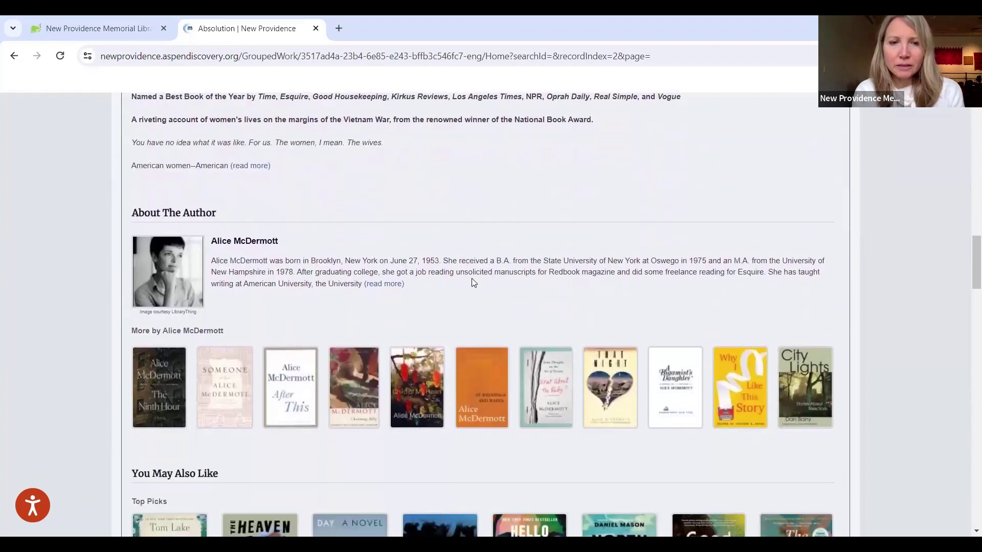
{"action": "mouse_move", "coordinate": [471, 358]}
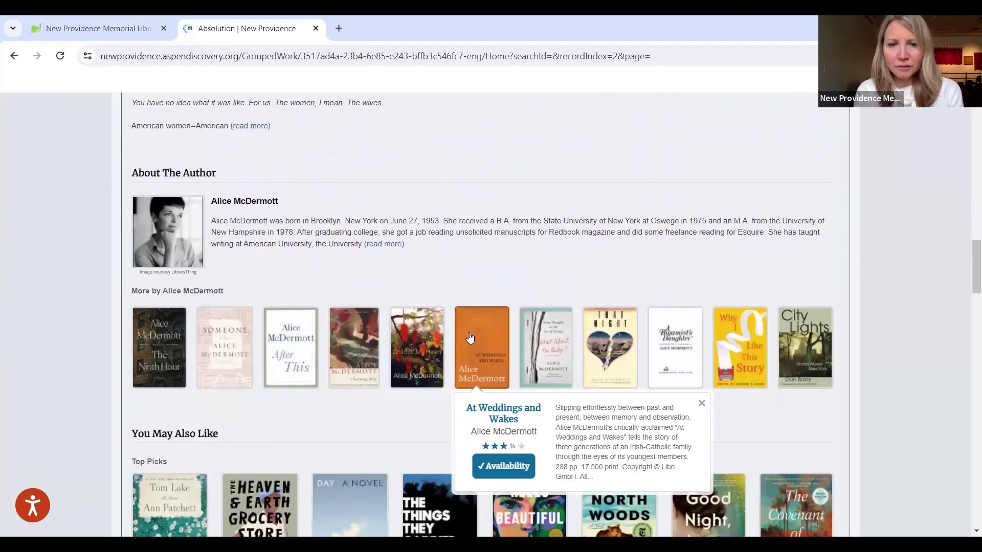
{"action": "scroll", "coordinate": [470, 337], "scroll_direction": "down", "scroll_amount": 1}
{"action": "scroll", "coordinate": [470, 338], "scroll_direction": "down", "scroll_amount": 2}
{"action": "scroll", "coordinate": [105, 337], "scroll_direction": "down", "scroll_amount": 3}
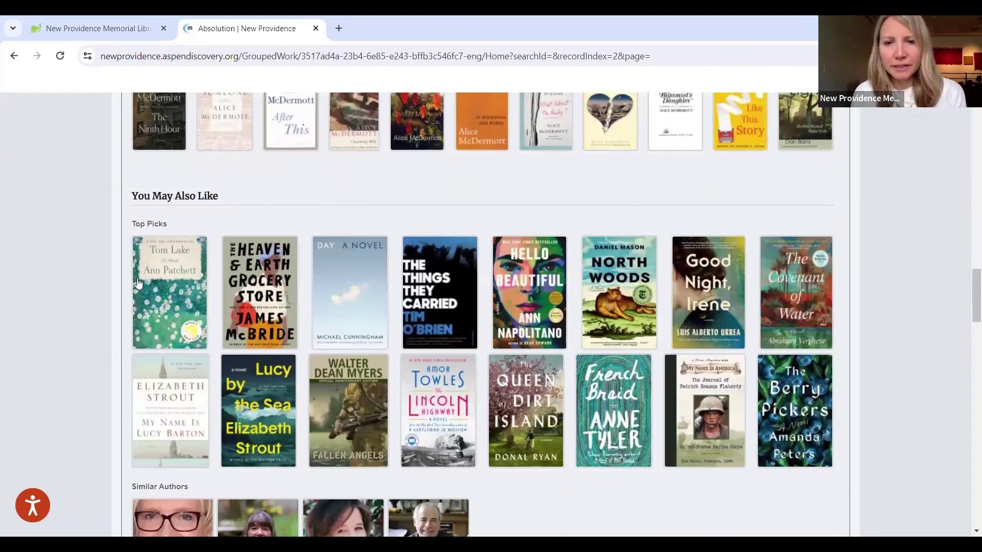
{"action": "mouse_move", "coordinate": [190, 239]}
{"action": "scroll", "coordinate": [301, 198], "scroll_direction": "down", "scroll_amount": 2}
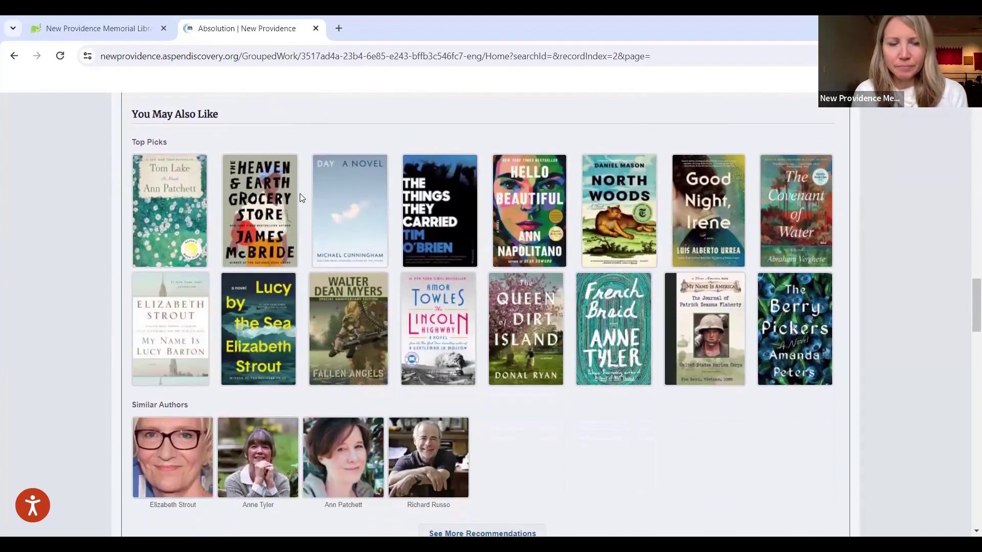
{"action": "scroll", "coordinate": [300, 195], "scroll_direction": "down", "scroll_amount": 1}
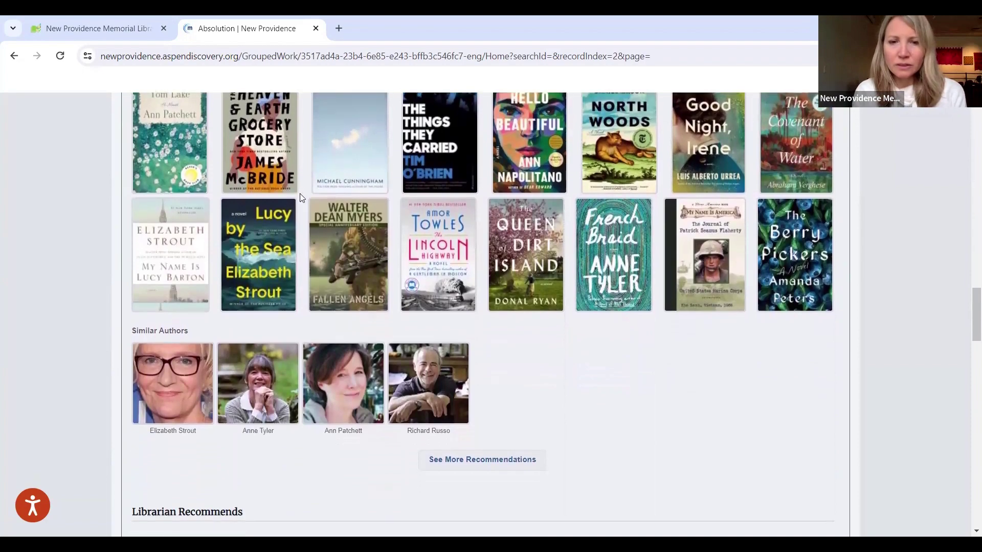
{"action": "scroll", "coordinate": [301, 197], "scroll_direction": "down", "scroll_amount": 1}
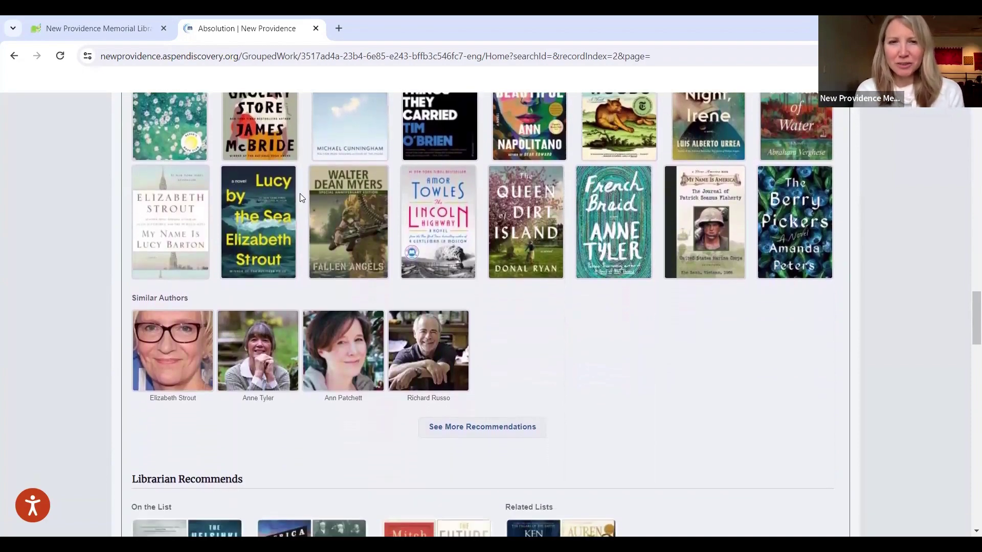
{"action": "scroll", "coordinate": [301, 196], "scroll_direction": "up", "scroll_amount": 2}
{"action": "scroll", "coordinate": [300, 198], "scroll_direction": "up", "scroll_amount": 12}
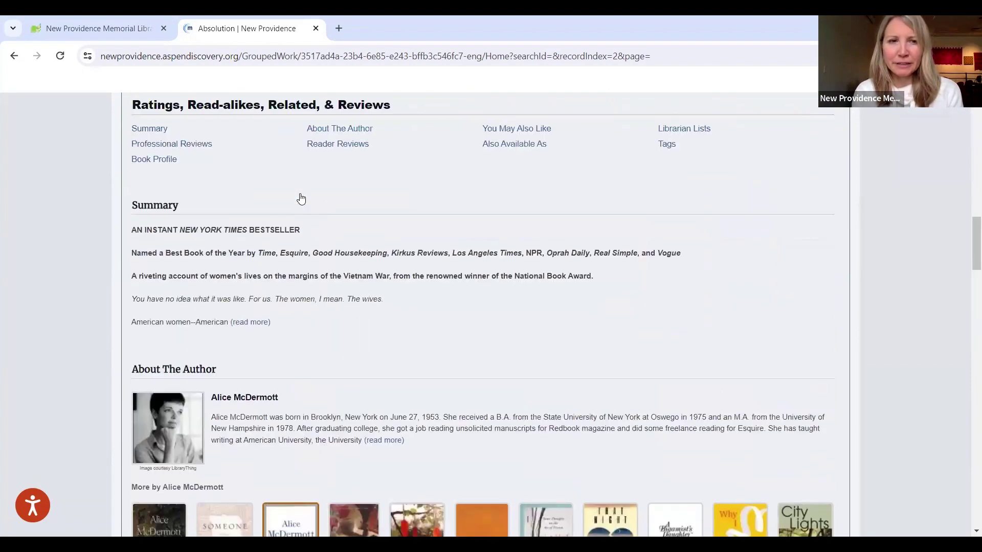
{"action": "scroll", "coordinate": [300, 197], "scroll_direction": "up", "scroll_amount": 15}
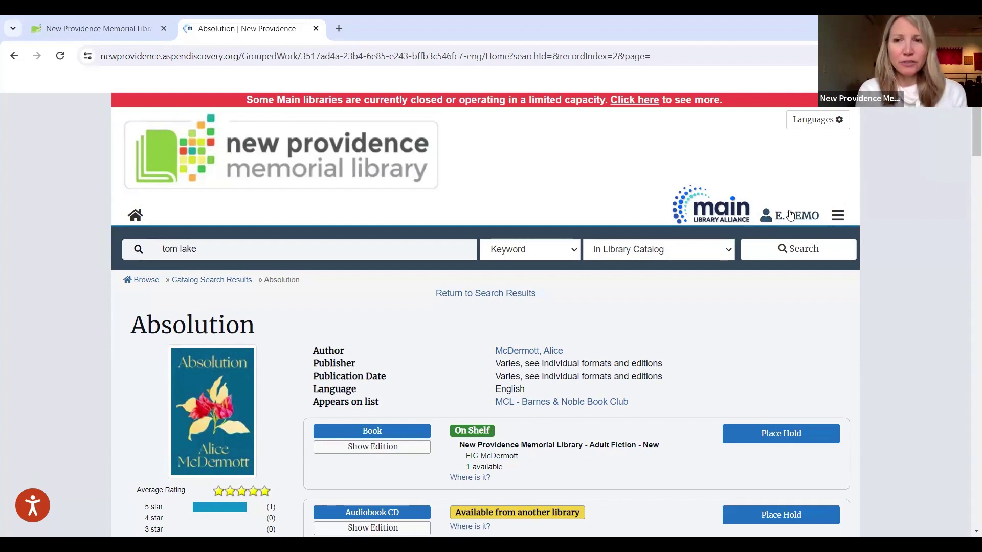
Step: Return to the library homepage and open the catalog's account sign-in page via MY ACCOUNT
{"action": "left_click", "coordinate": [97, 28]}
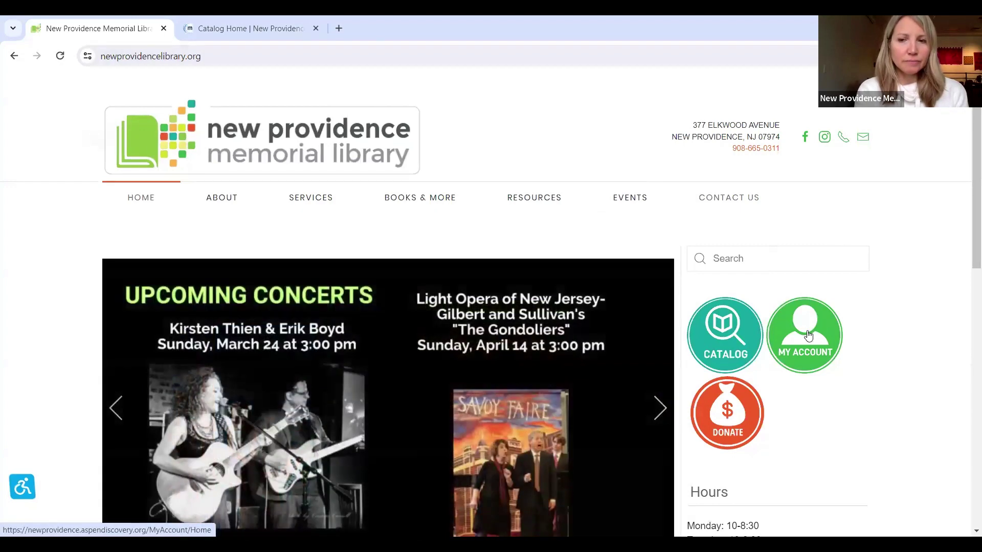
{"action": "left_click", "coordinate": [808, 335]}
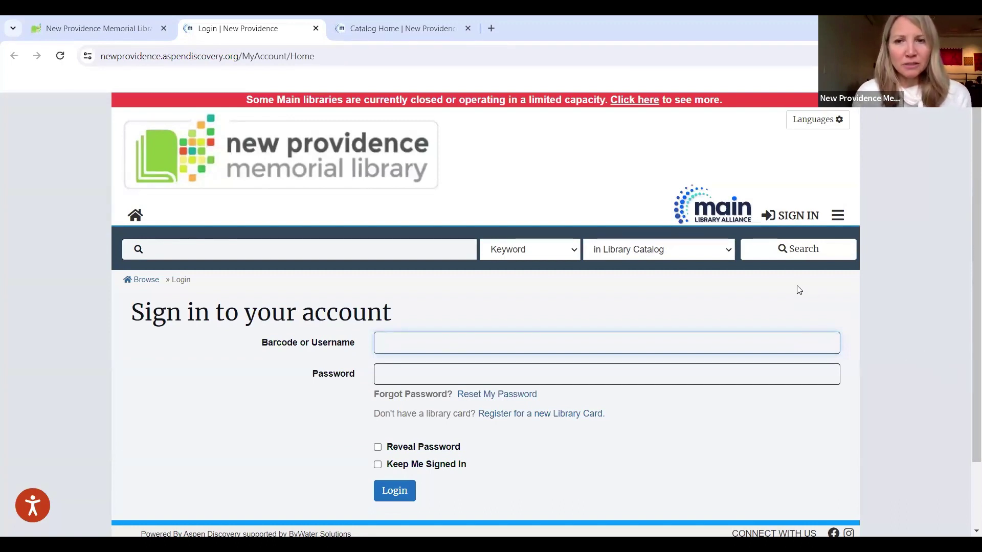
Step: Log in to the catalog with the library card barcode and account password
{"action": "scroll", "coordinate": [799, 291], "scroll_direction": "down", "scroll_amount": 1}
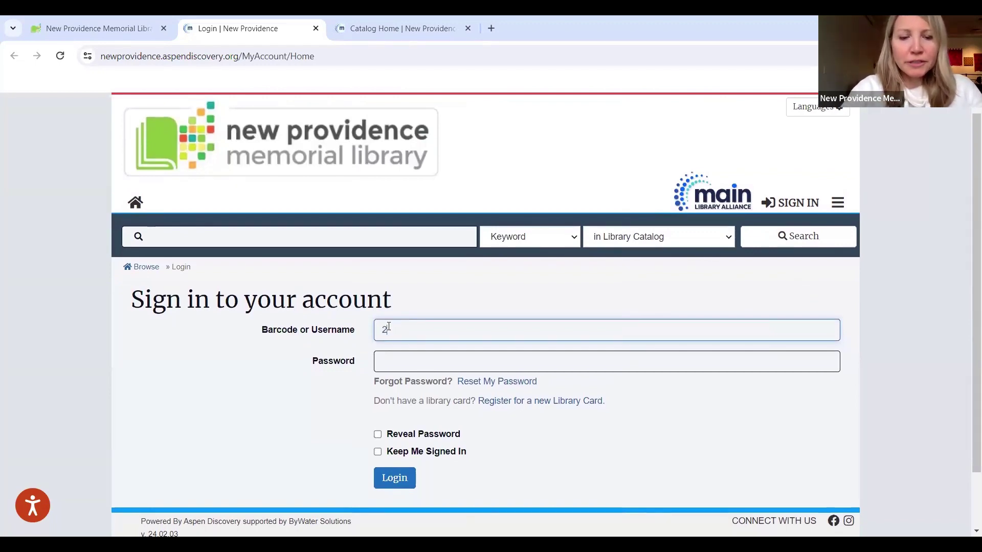
{"action": "type", "text": "050"}
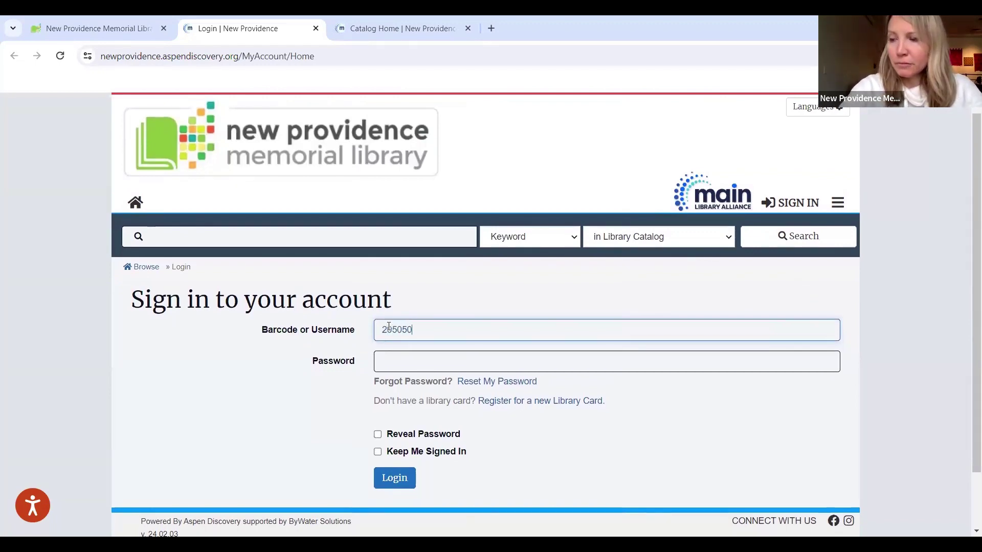
{"action": "type", "text": "00427430"}
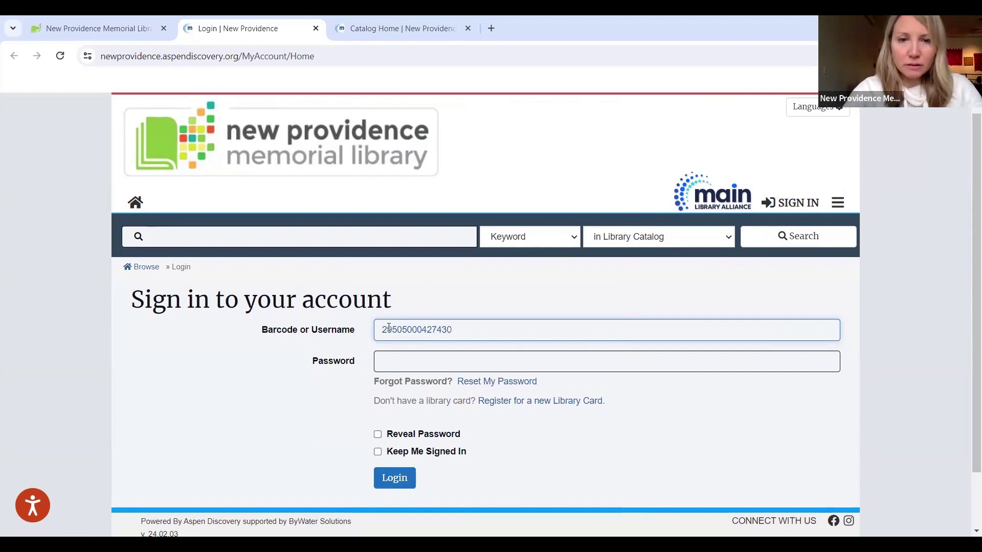
{"action": "left_click", "coordinate": [381, 364]}
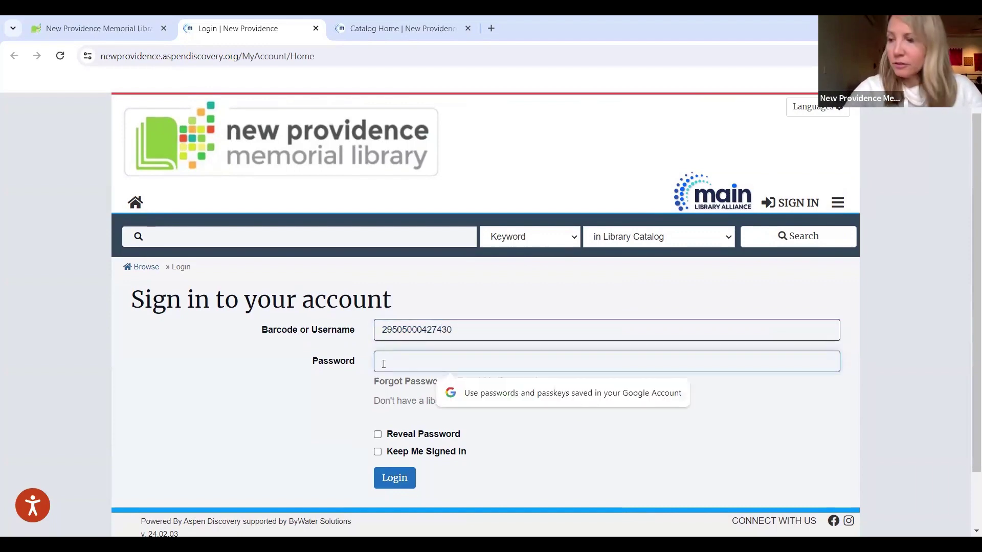
{"action": "type", "text": "•••"}
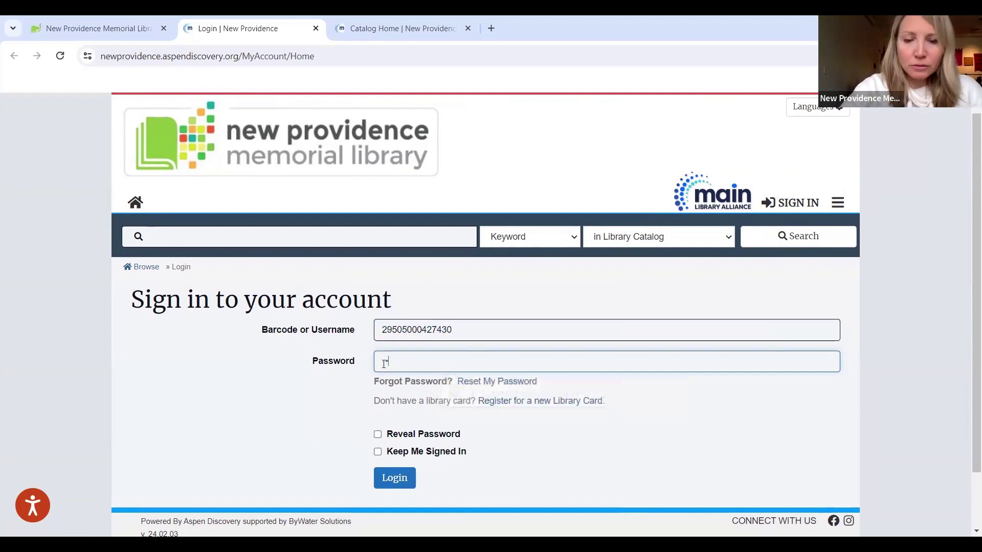
{"action": "scroll", "coordinate": [561, 366], "scroll_direction": "down", "scroll_amount": 1}
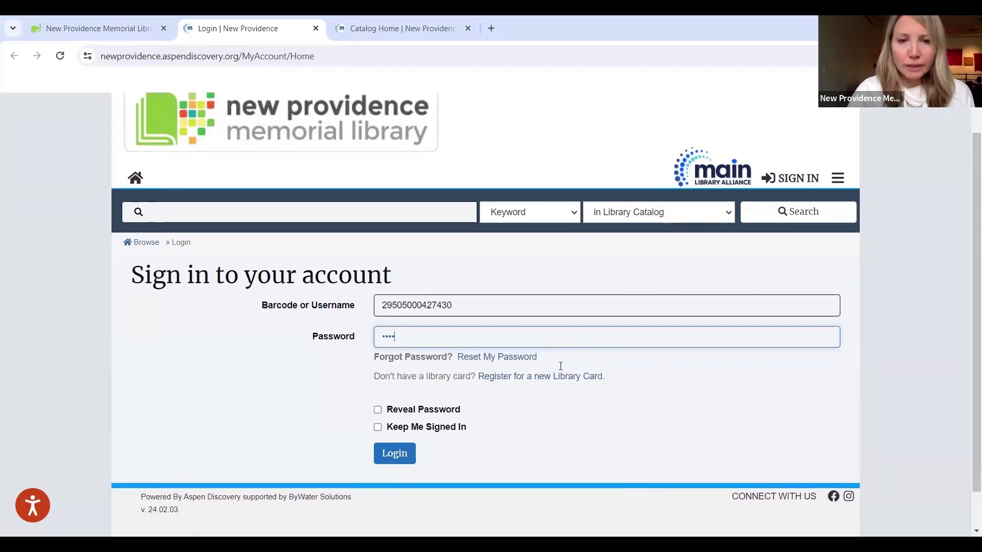
{"action": "left_click", "coordinate": [405, 442]}
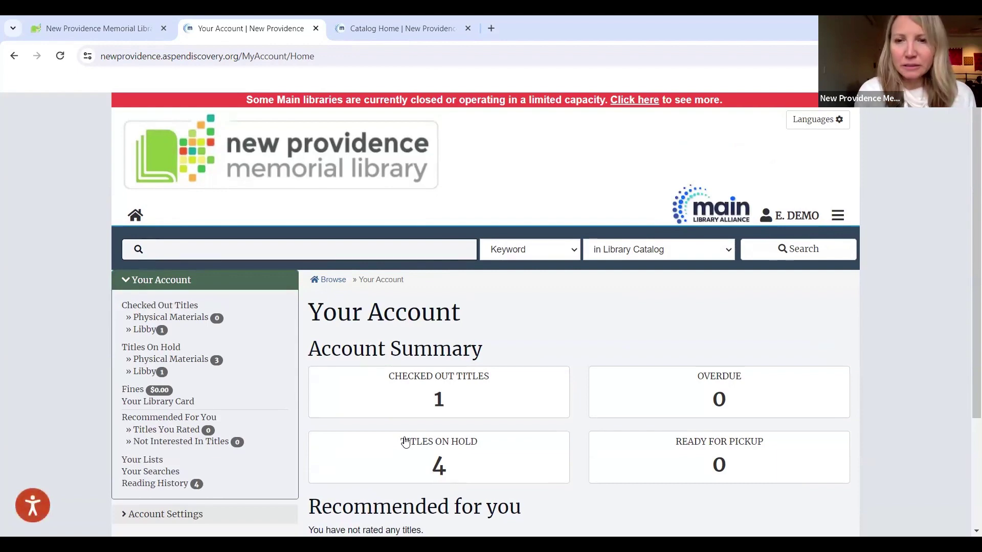
Step: Open Checked Out Titles and inspect the Libby eBook loan, I Have Some Questions for You
{"action": "scroll", "coordinate": [405, 441], "scroll_direction": "down", "scroll_amount": 1}
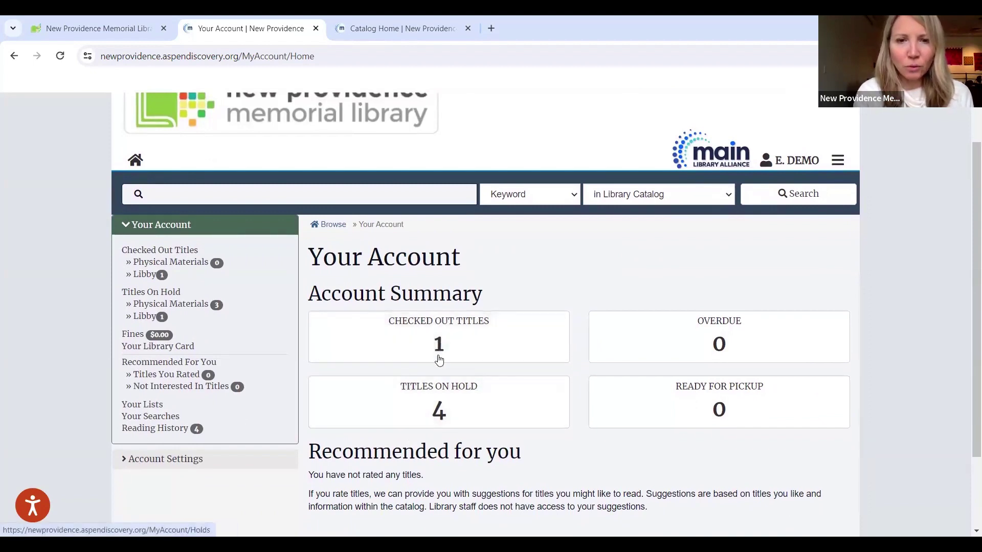
{"action": "left_click", "coordinate": [443, 325]}
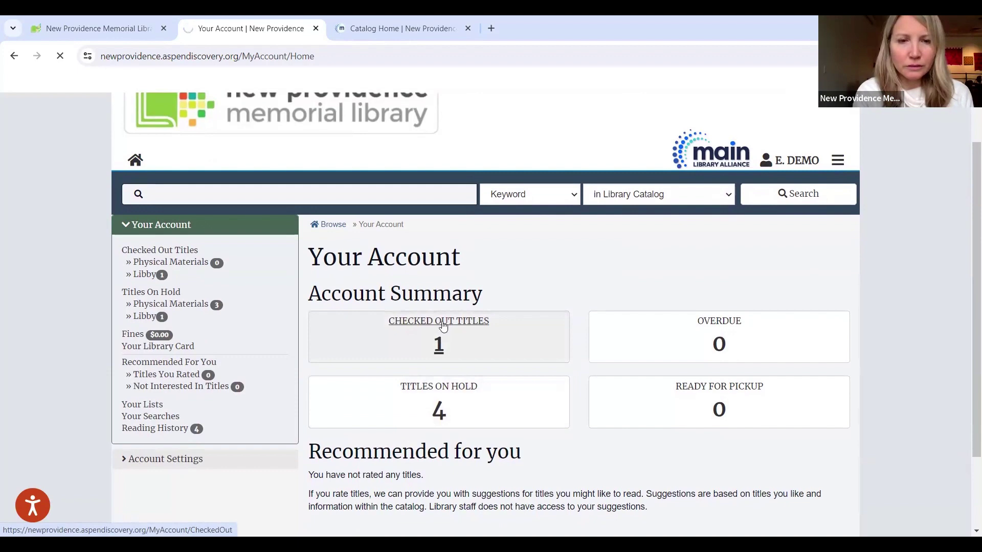
{"action": "scroll", "coordinate": [440, 324], "scroll_direction": "down", "scroll_amount": 1}
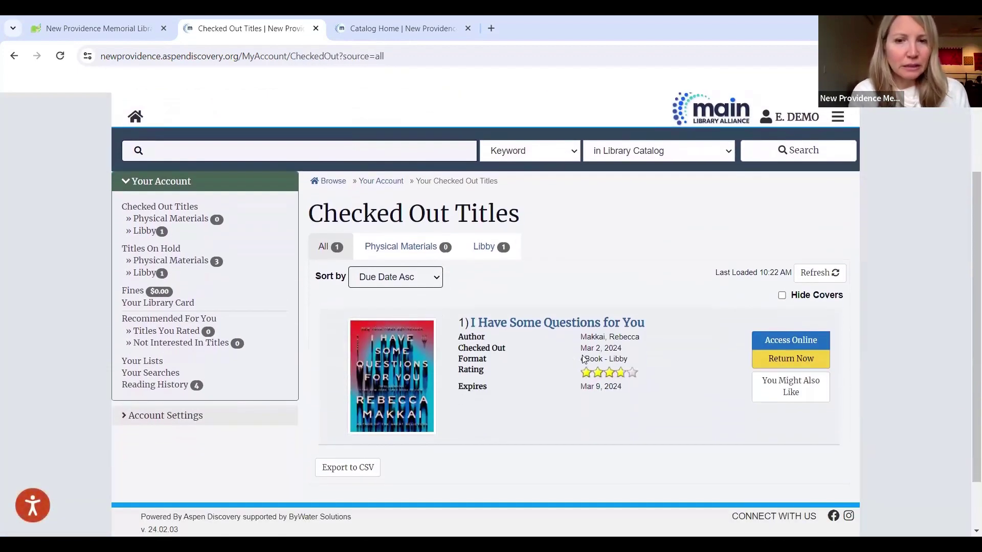
{"action": "left_click_drag", "start_coordinate": [585, 359], "coordinate": [636, 359]}
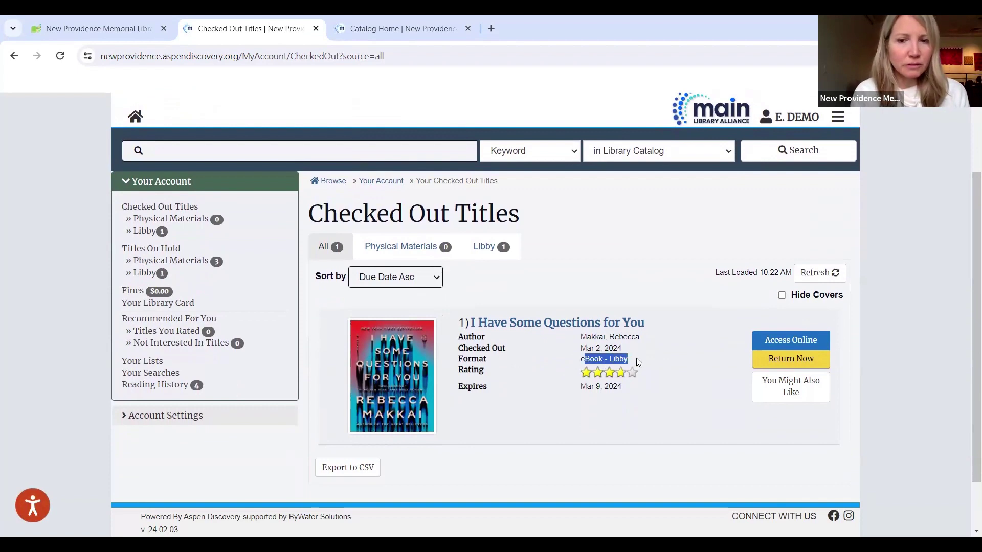
{"action": "left_click", "coordinate": [643, 285]}
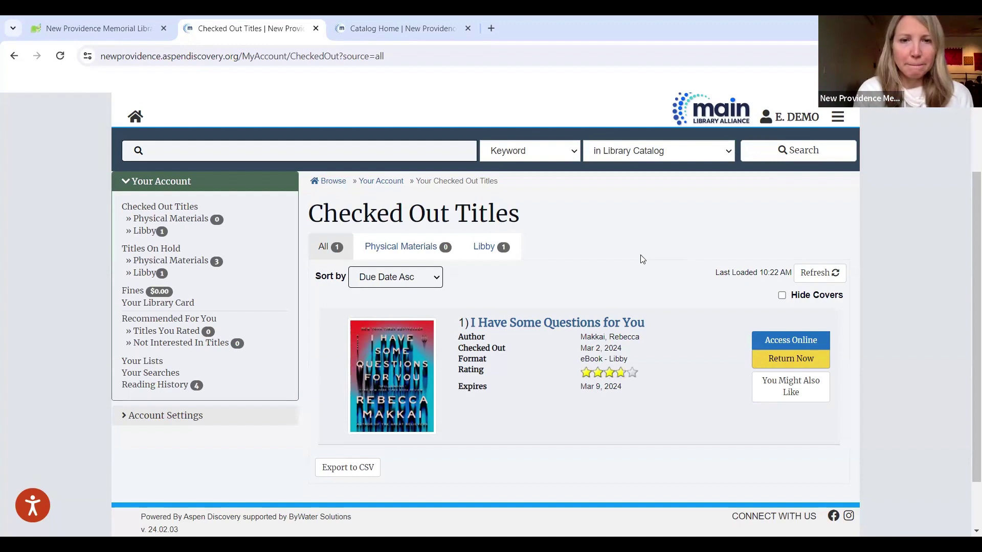
{"action": "scroll", "coordinate": [641, 259], "scroll_direction": "up", "scroll_amount": 1}
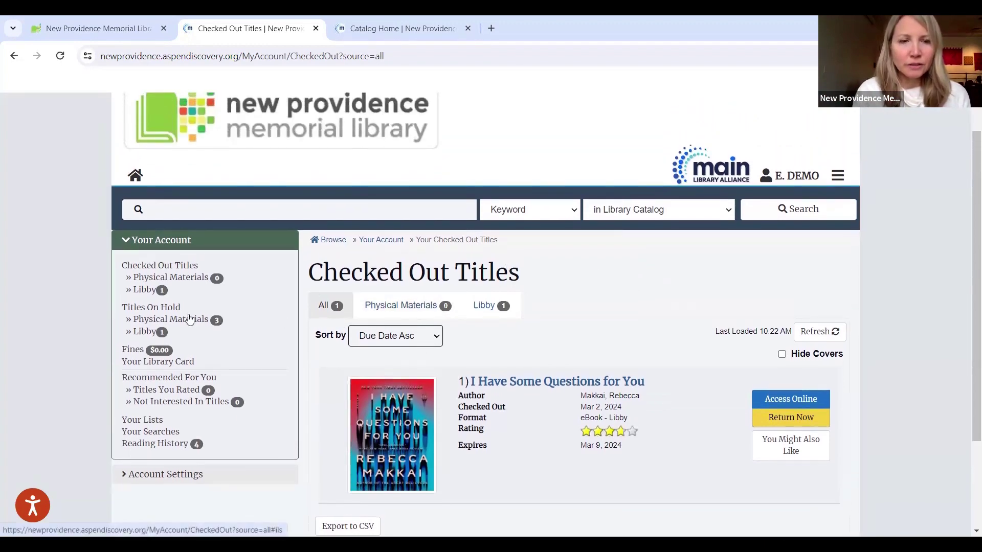
Step: Open the Titles On Hold page and look through all pending holds
{"action": "left_click", "coordinate": [128, 309]}
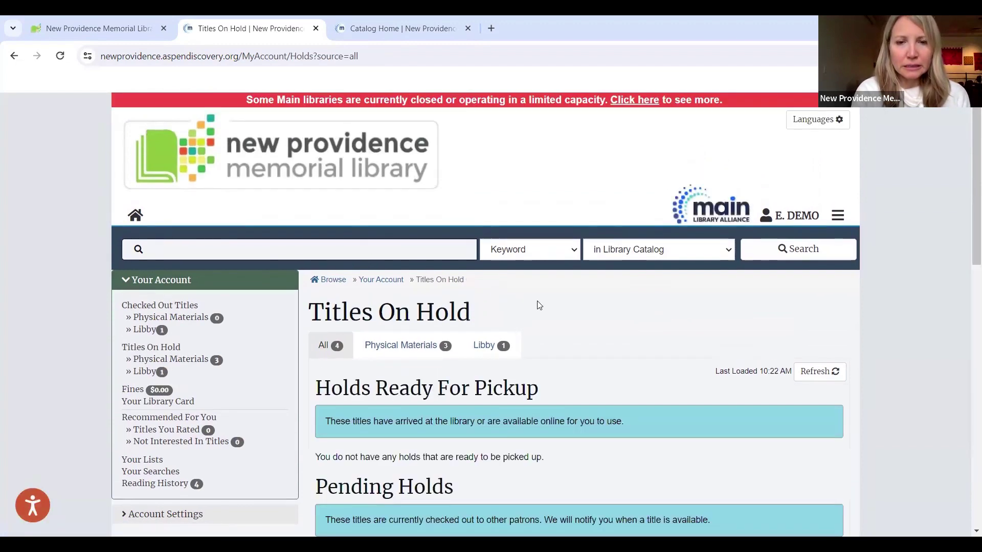
{"action": "scroll", "coordinate": [539, 305], "scroll_direction": "down", "scroll_amount": 2}
{"action": "scroll", "coordinate": [538, 305], "scroll_direction": "down", "scroll_amount": 3}
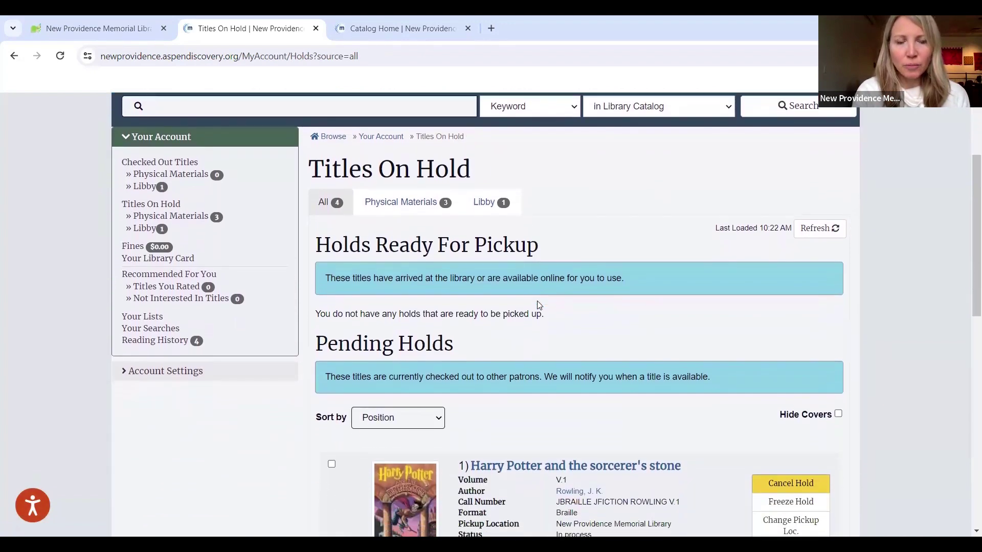
{"action": "scroll", "coordinate": [539, 306], "scroll_direction": "down", "scroll_amount": 4}
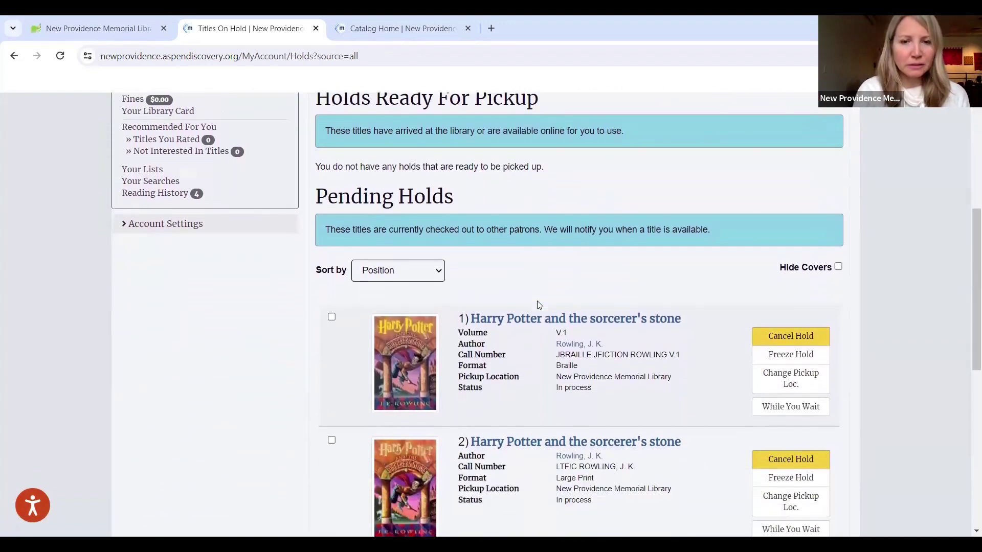
{"action": "scroll", "coordinate": [538, 305], "scroll_direction": "down", "scroll_amount": 2}
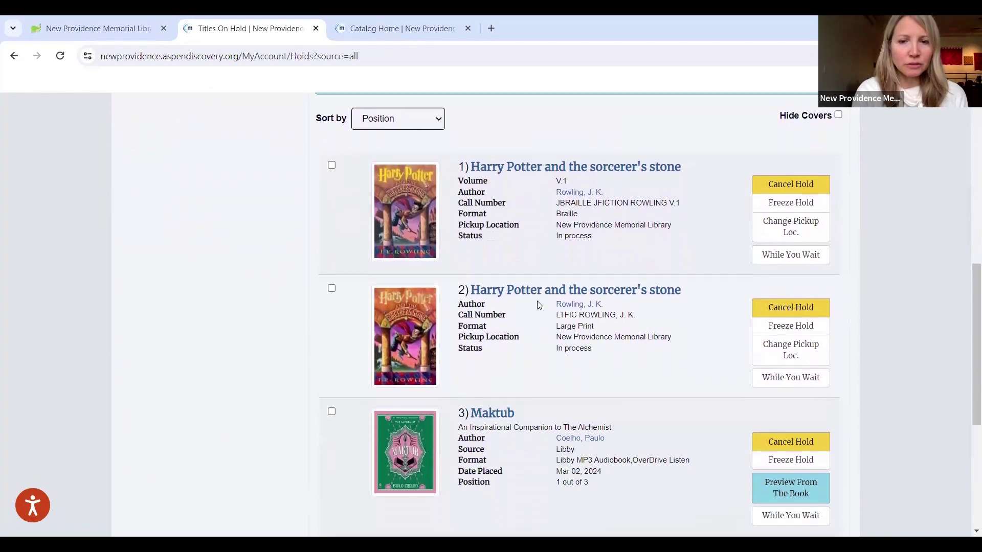
{"action": "scroll", "coordinate": [538, 305], "scroll_direction": "down", "scroll_amount": 1}
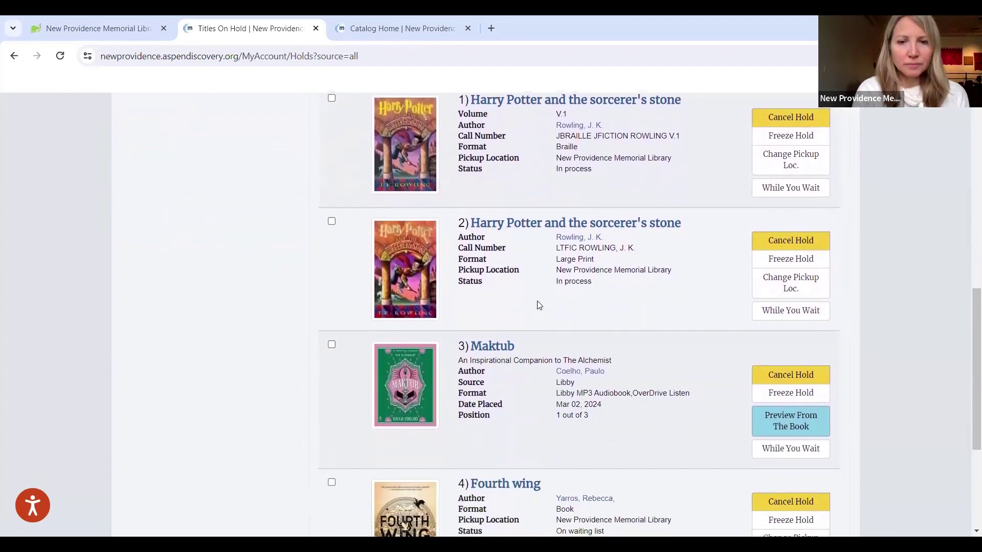
{"action": "scroll", "coordinate": [531, 364], "scroll_direction": "down", "scroll_amount": 2}
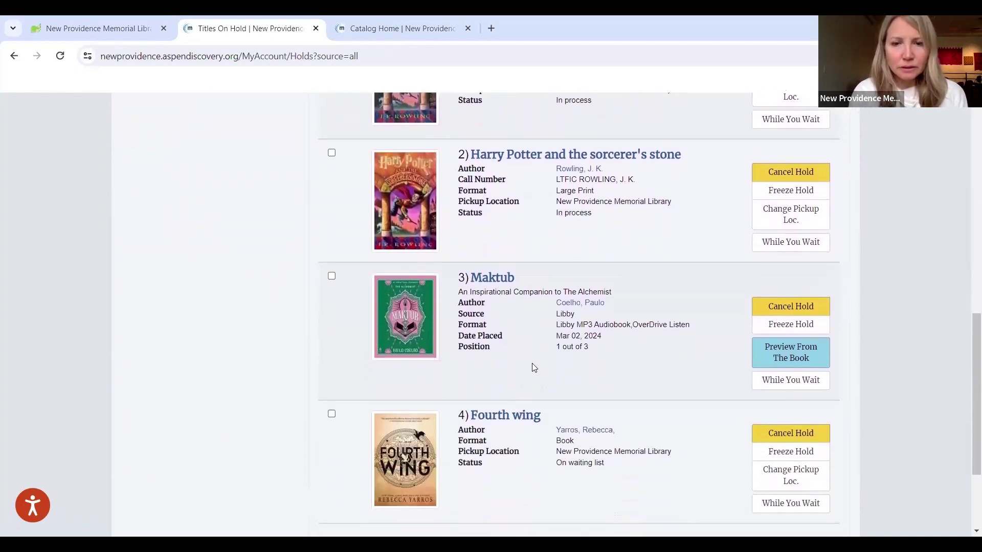
{"action": "scroll", "coordinate": [533, 367], "scroll_direction": "up", "scroll_amount": 8}
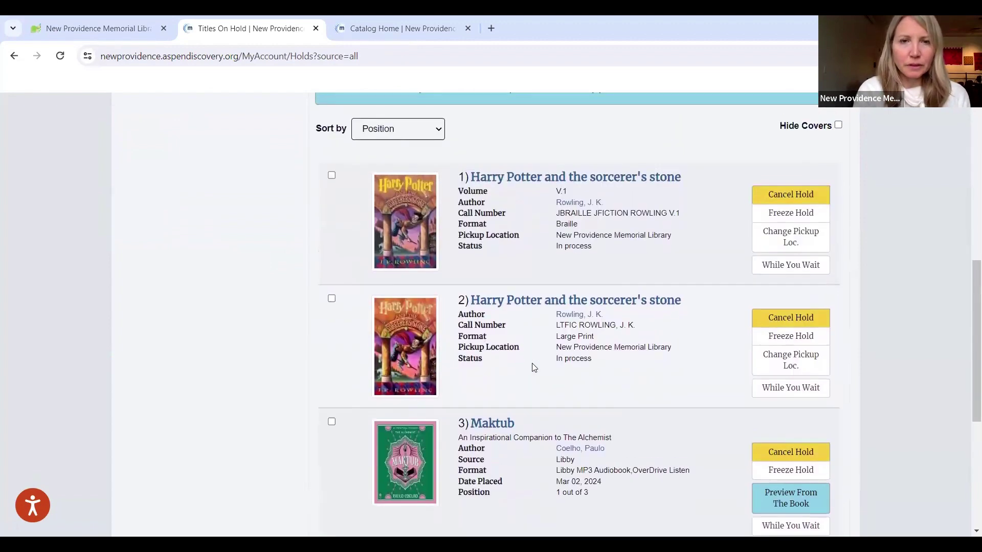
{"action": "scroll", "coordinate": [531, 364], "scroll_direction": "up", "scroll_amount": 2}
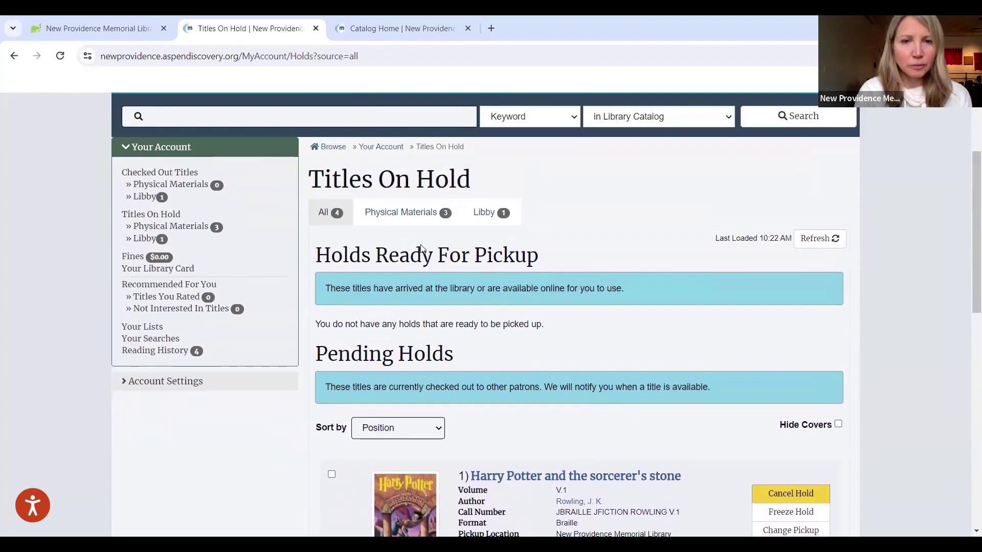
Step: Filter holds to Physical Materials so Fourth wing heads the pending list
{"action": "left_click", "coordinate": [417, 214]}
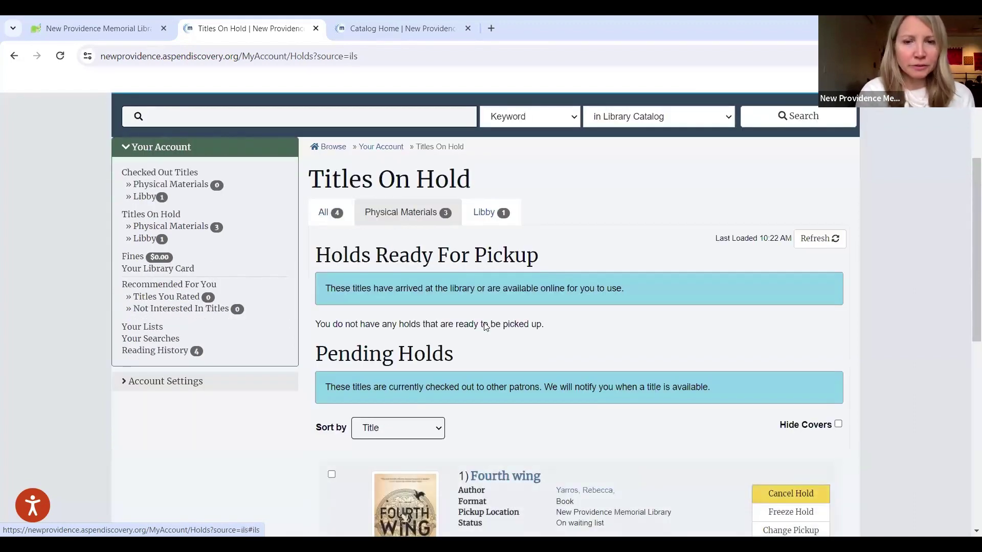
{"action": "scroll", "coordinate": [485, 325], "scroll_direction": "down", "scroll_amount": 2}
{"action": "scroll", "coordinate": [485, 325], "scroll_direction": "up", "scroll_amount": 2}
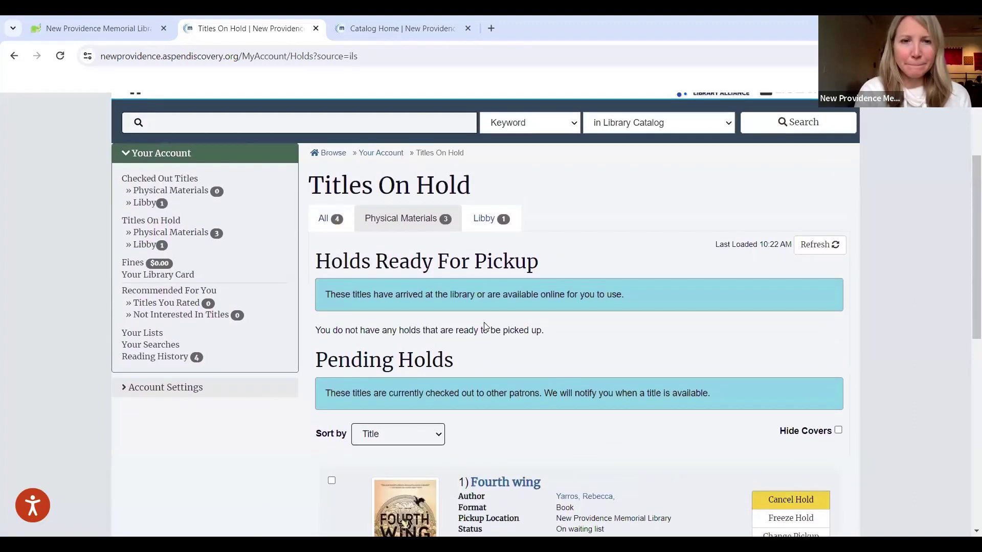
{"action": "scroll", "coordinate": [484, 322], "scroll_direction": "up", "scroll_amount": 3}
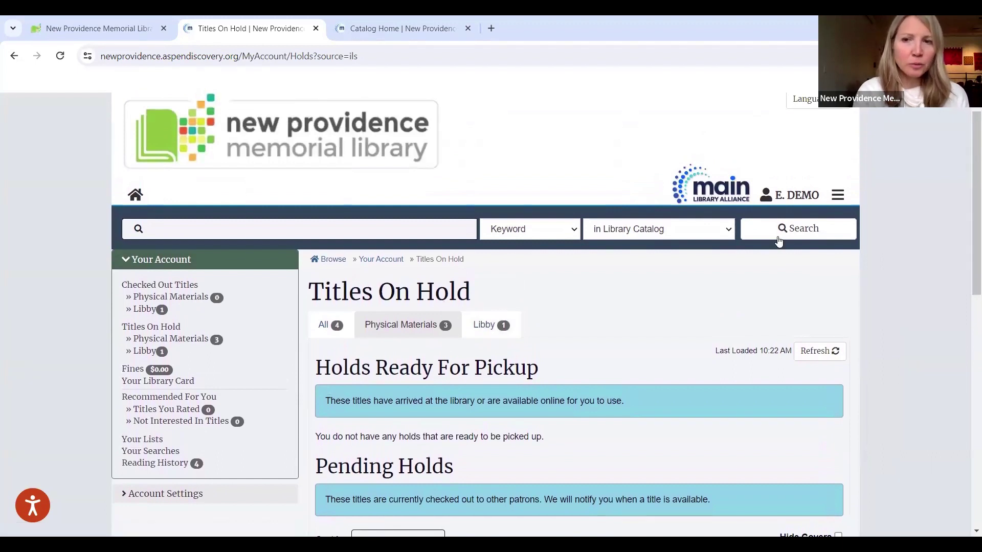
{"action": "left_click", "coordinate": [794, 198]}
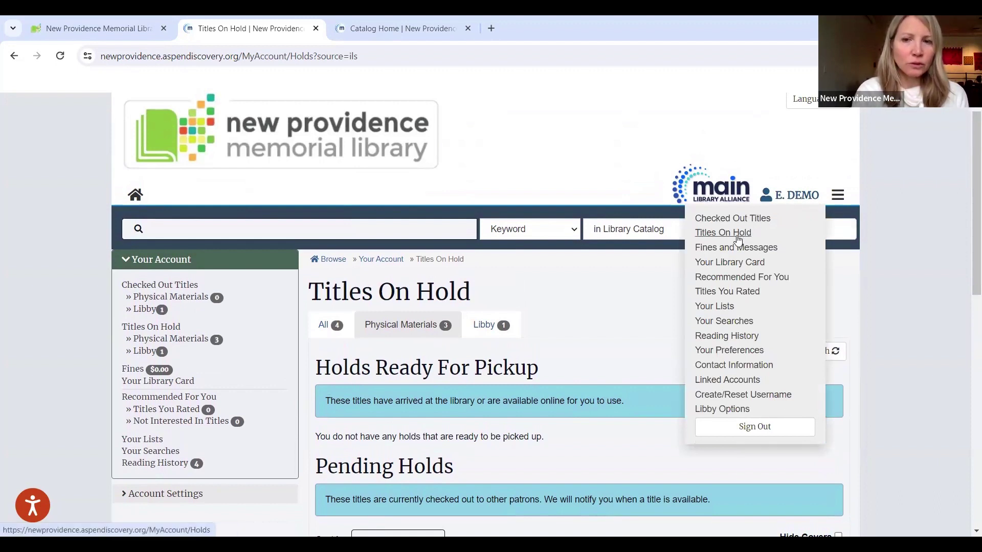
Step: Confirm Fines and Messages shows no fines, then go to My Reading History
{"action": "left_click", "coordinate": [729, 250]}
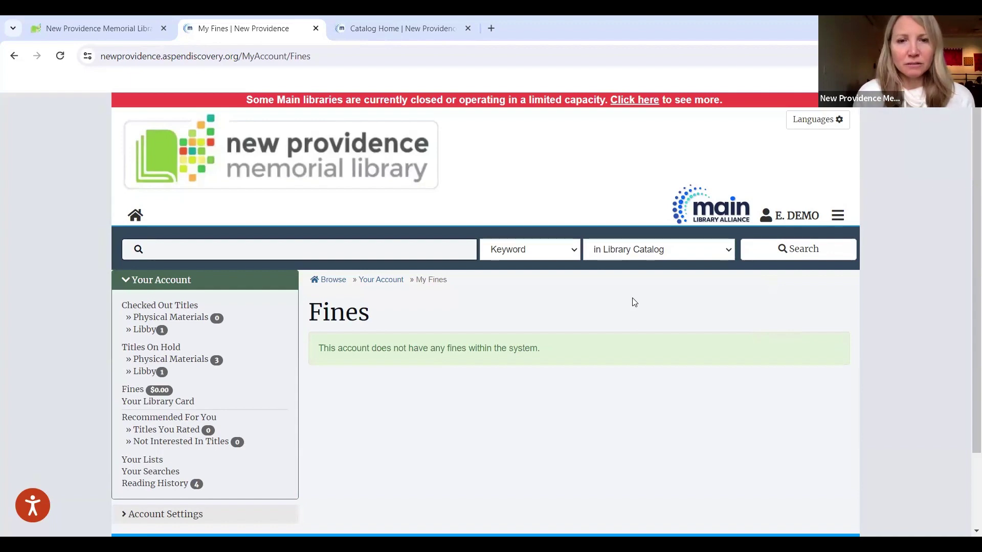
{"action": "left_click", "coordinate": [792, 213]}
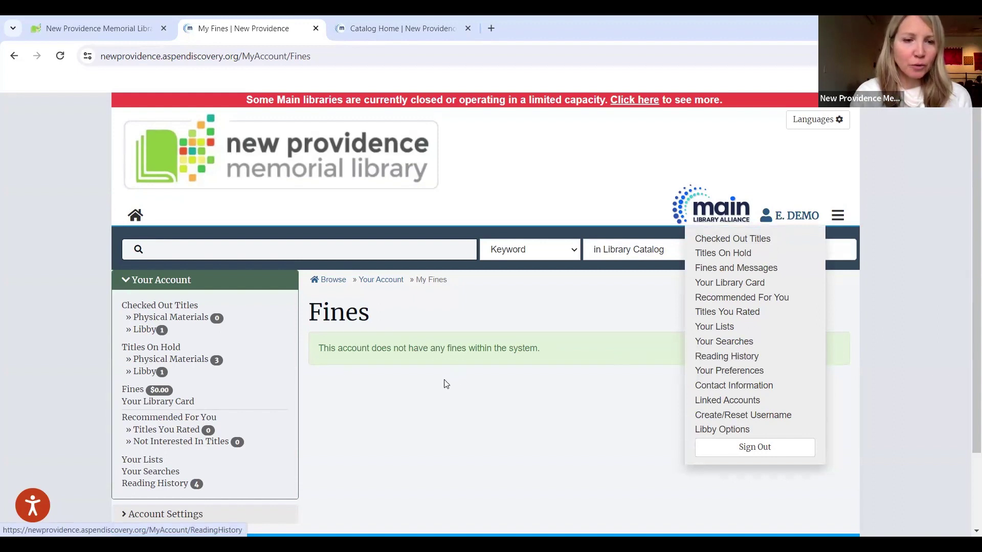
{"action": "left_click", "coordinate": [143, 485]}
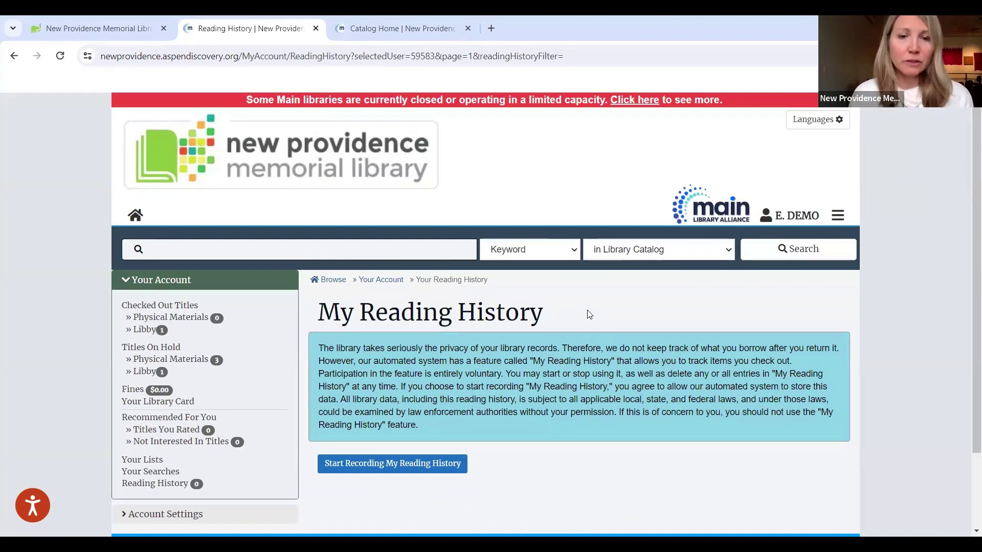
Step: Turn on Start Recording My Reading History, leaving the reading list empty
{"action": "scroll", "coordinate": [588, 312], "scroll_direction": "down", "scroll_amount": 2}
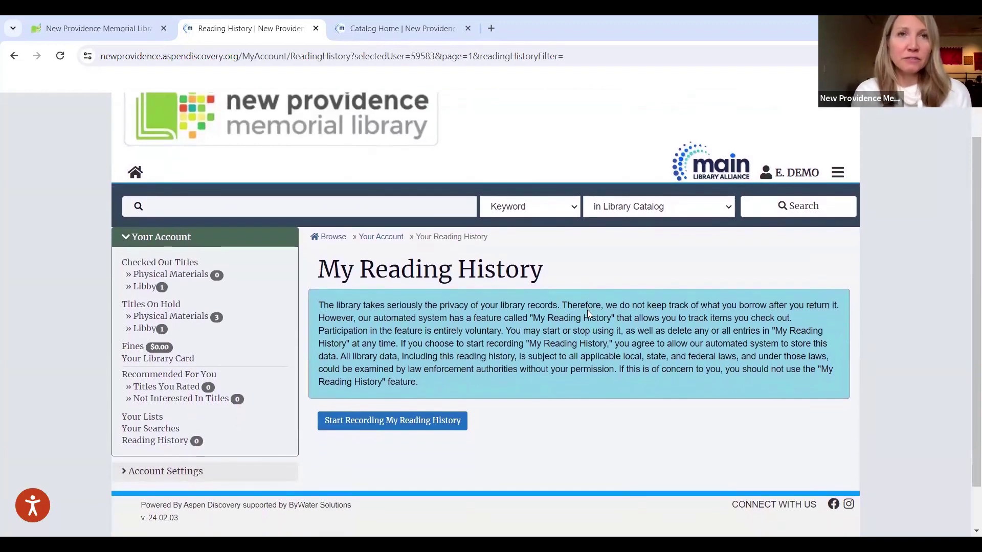
{"action": "scroll", "coordinate": [587, 310], "scroll_direction": "up", "scroll_amount": 2}
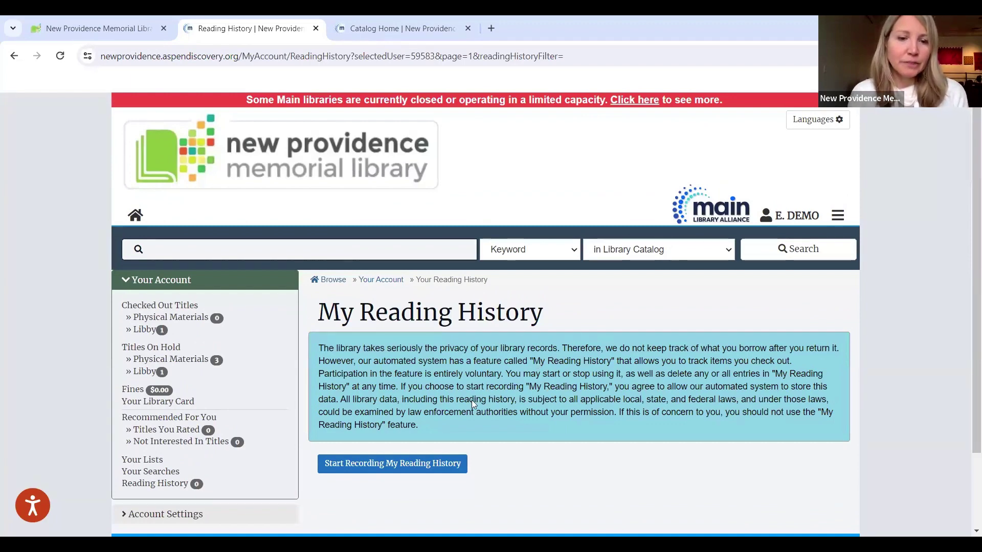
{"action": "left_click", "coordinate": [389, 465]}
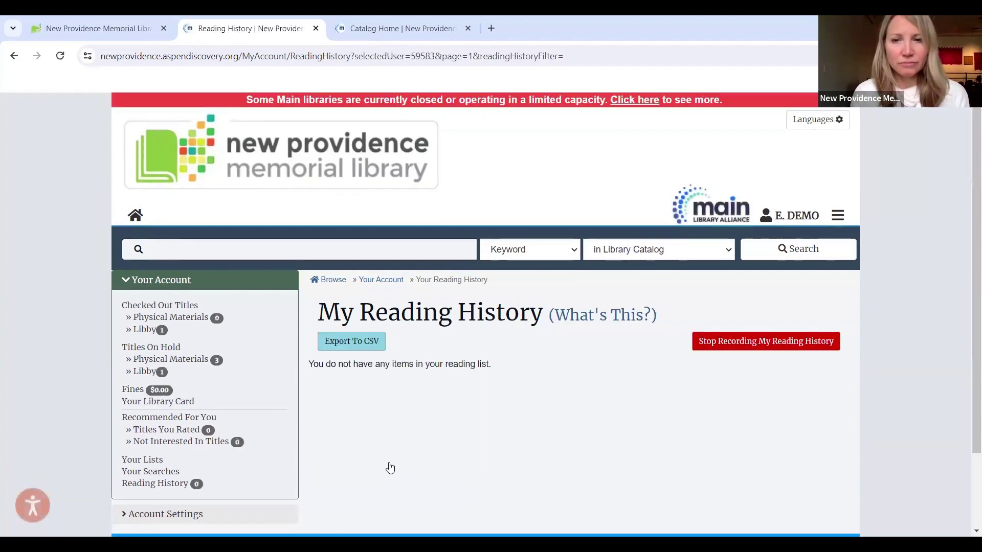
{"action": "scroll", "coordinate": [593, 407], "scroll_direction": "down", "scroll_amount": 1}
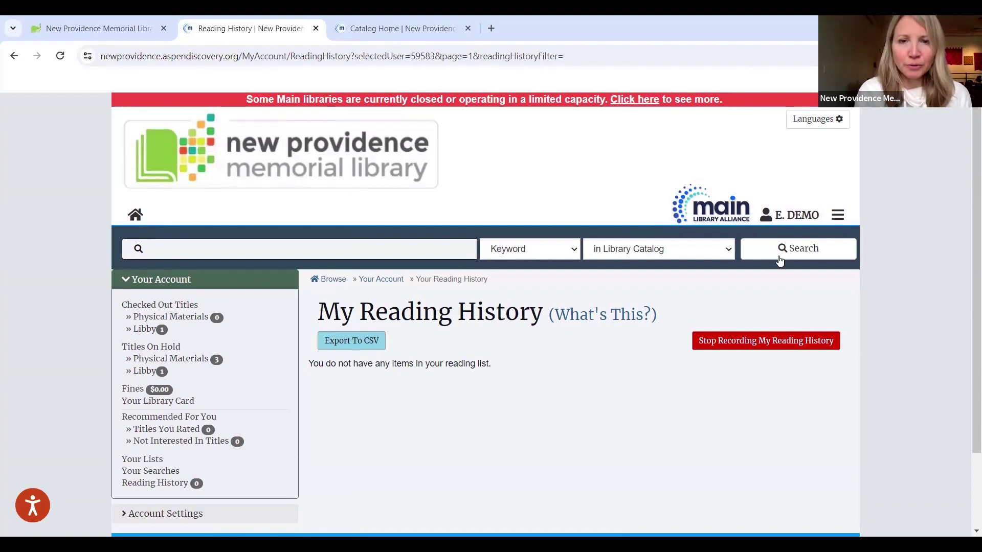
{"action": "left_click", "coordinate": [787, 216]}
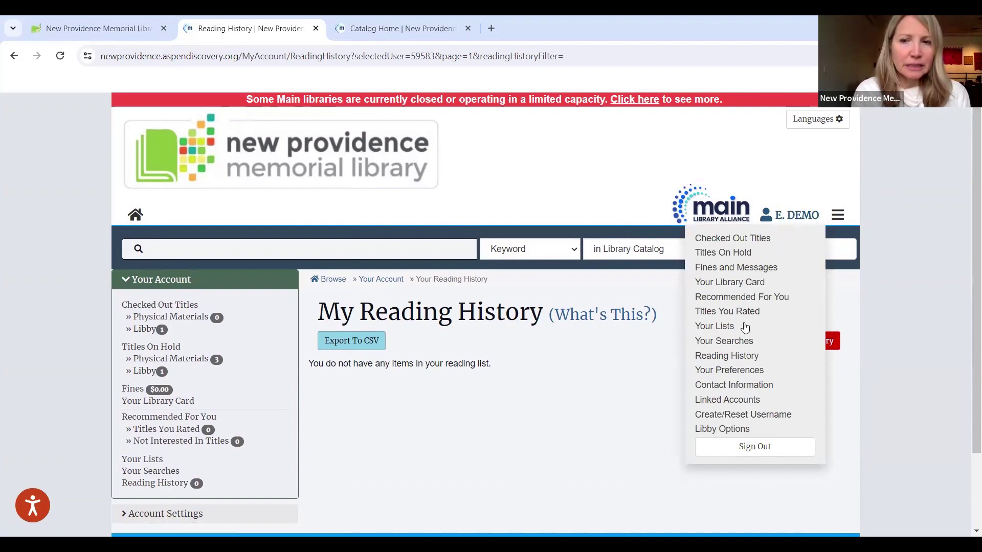
Step: Enter a new username on the Create/Reset Username page and save it with Update
{"action": "left_click", "coordinate": [739, 420]}
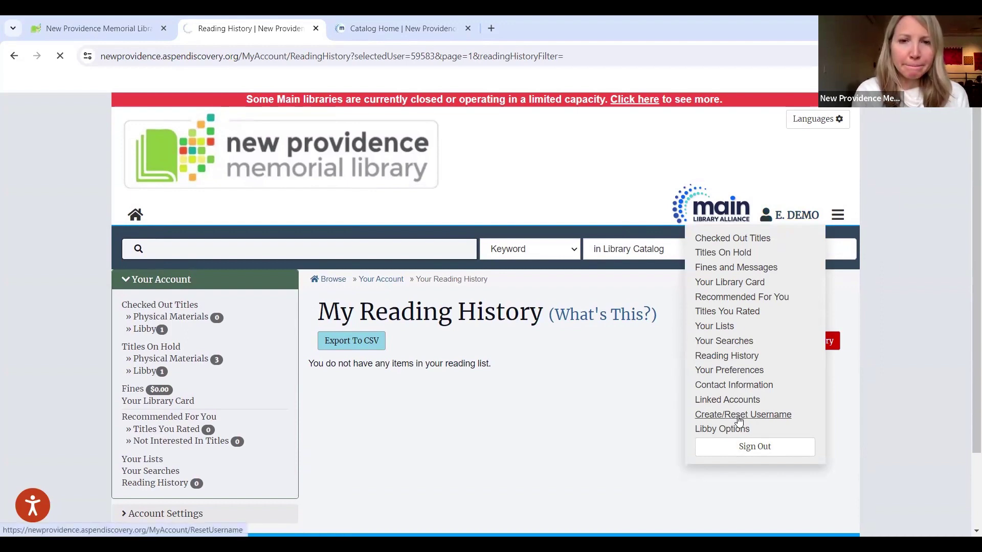
{"action": "left_click", "coordinate": [577, 431]}
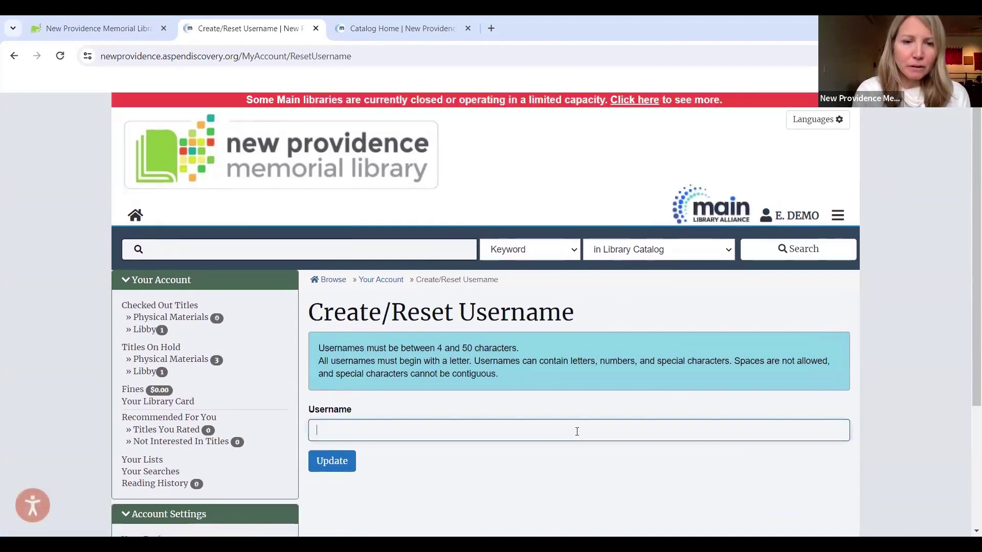
{"action": "type", "text": "n"}
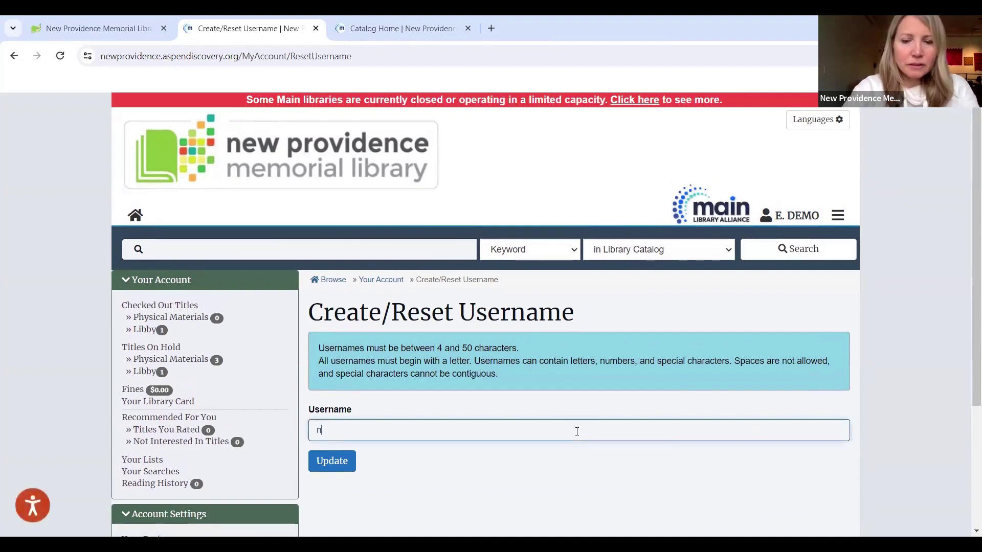
{"action": "type", "text": "plibrary"}
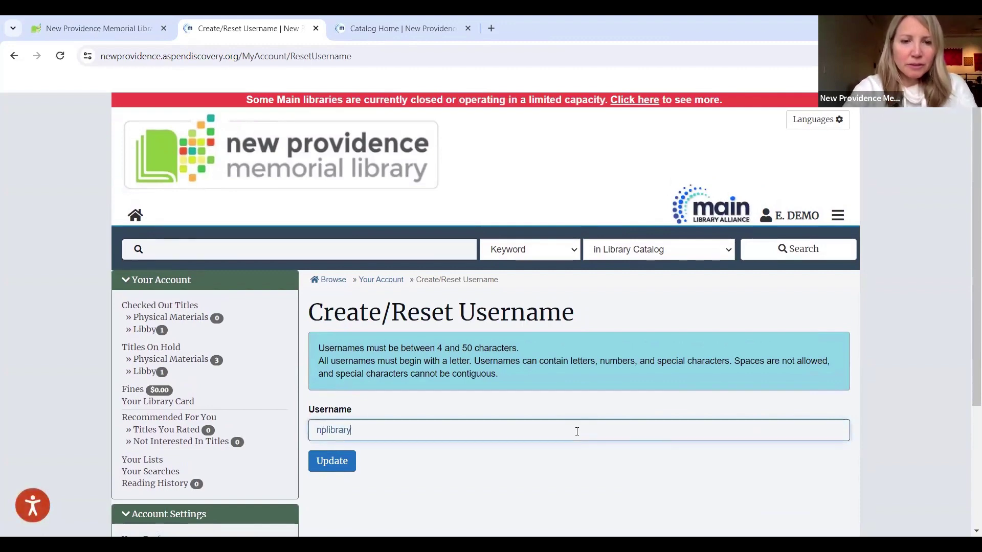
{"action": "left_click", "coordinate": [341, 467]}
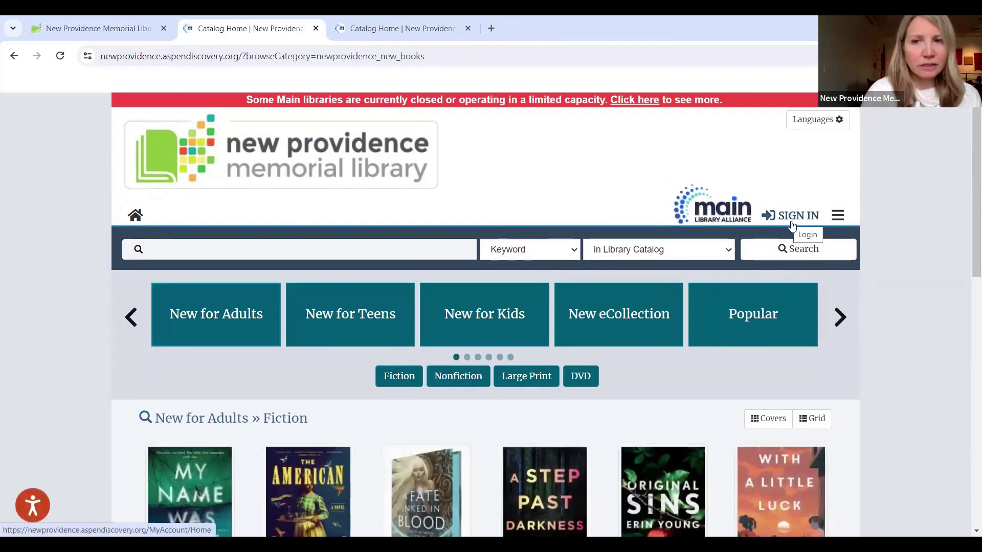
Step: Log in with the new username and its password to reach Your Account
{"action": "left_click", "coordinate": [799, 217]}
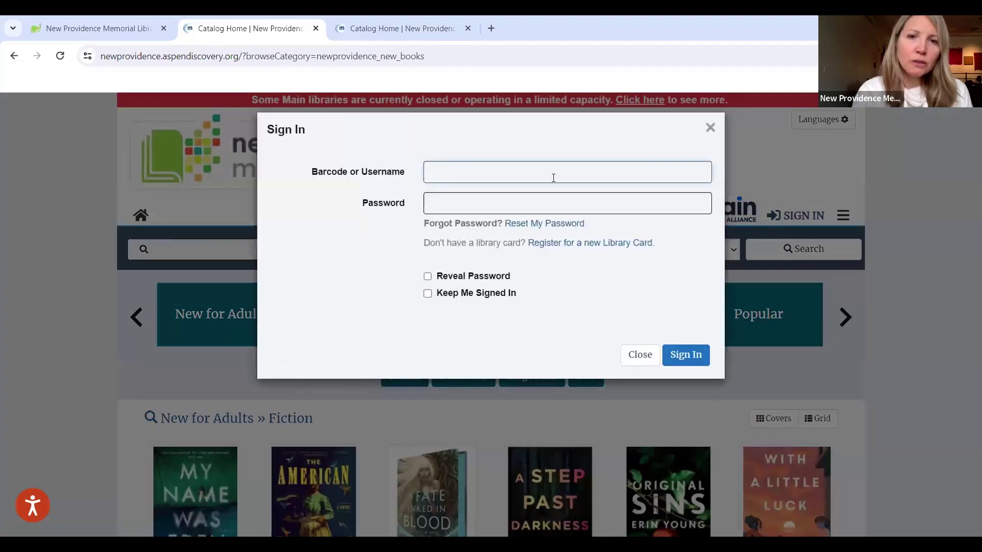
{"action": "type", "text": "nplibrary"}
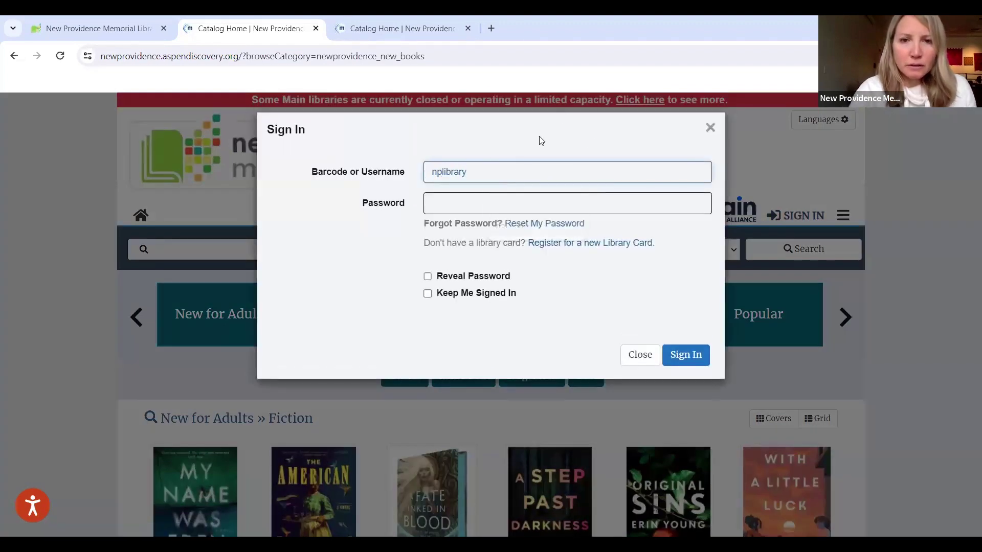
{"action": "left_click", "coordinate": [478, 202]}
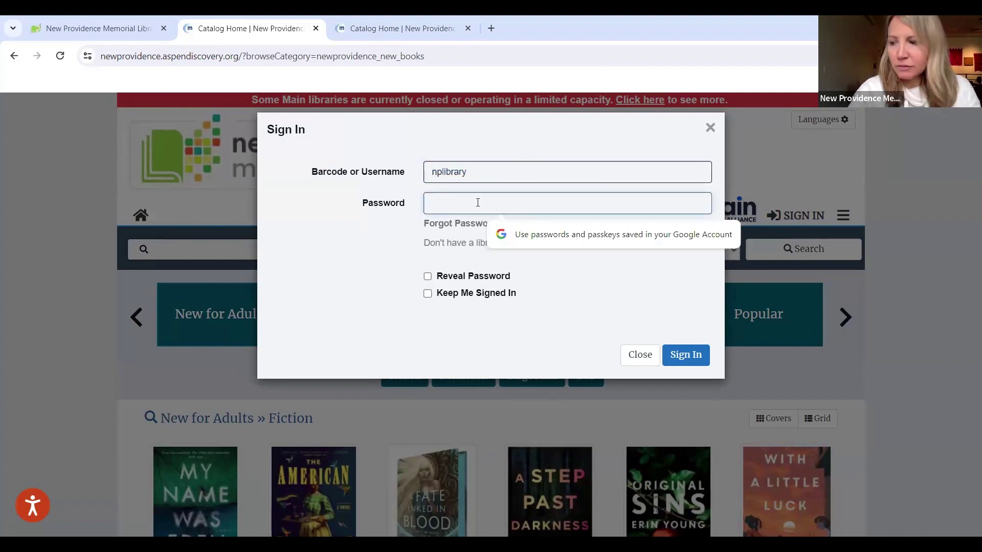
{"action": "type", "text": "****"}
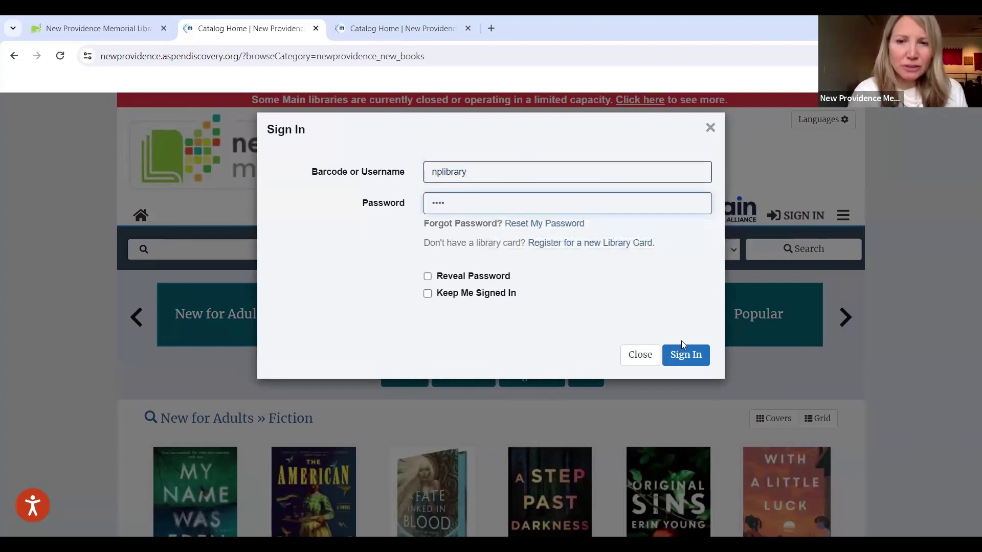
{"action": "left_click", "coordinate": [679, 358]}
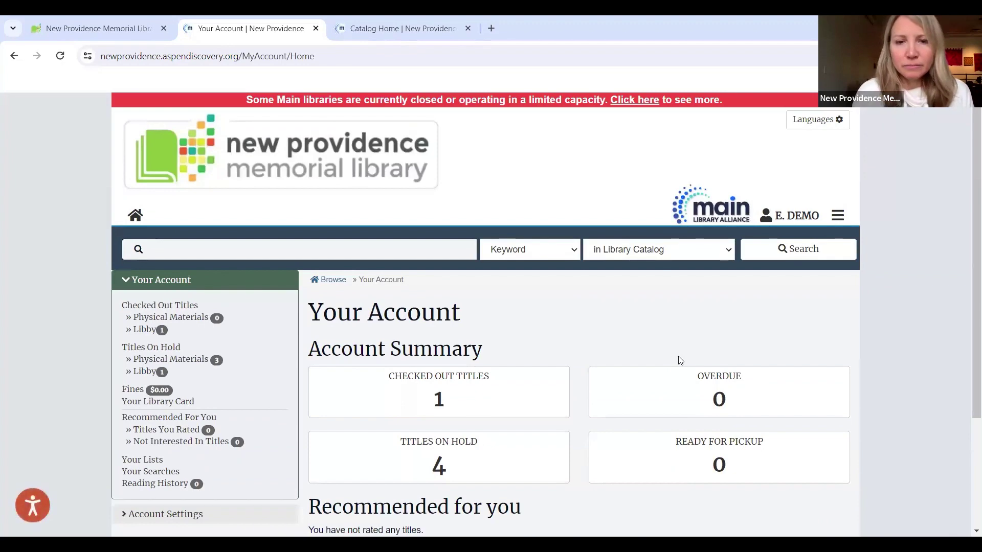
Step: Review the account summary showing 1 checked out and 4 holds, then open the account menu
{"action": "scroll", "coordinate": [680, 360], "scroll_direction": "down", "scroll_amount": 3}
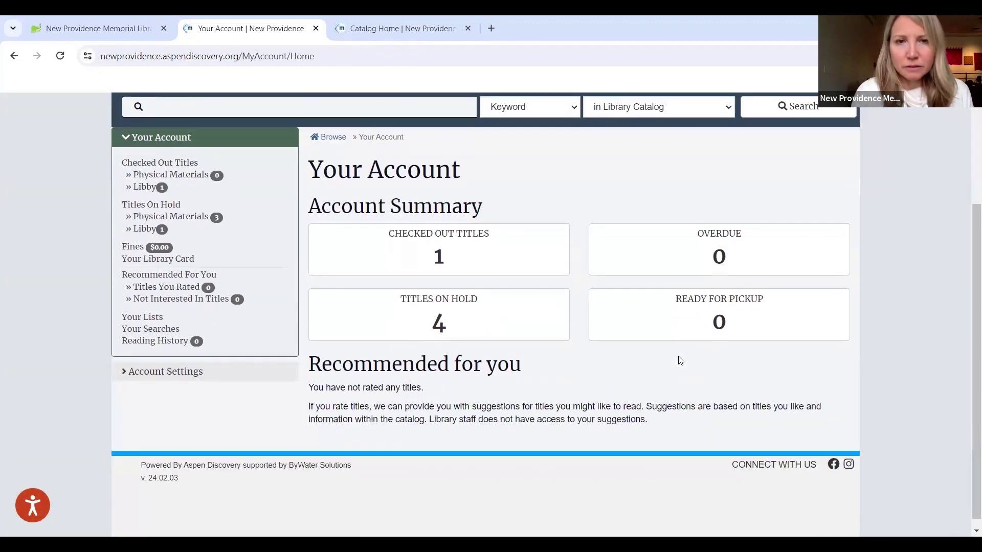
{"action": "scroll", "coordinate": [680, 360], "scroll_direction": "down", "scroll_amount": 1}
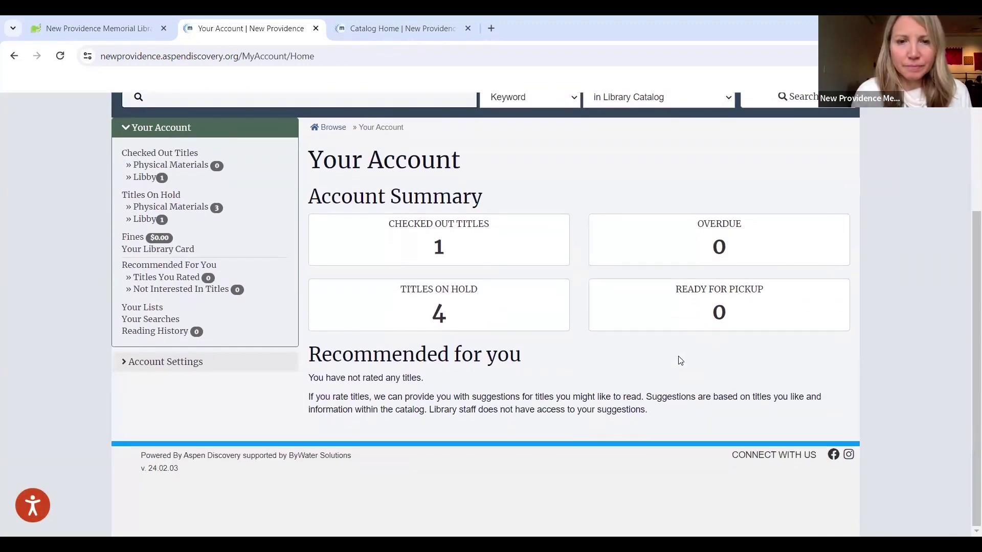
{"action": "scroll", "coordinate": [679, 361], "scroll_direction": "up", "scroll_amount": 2}
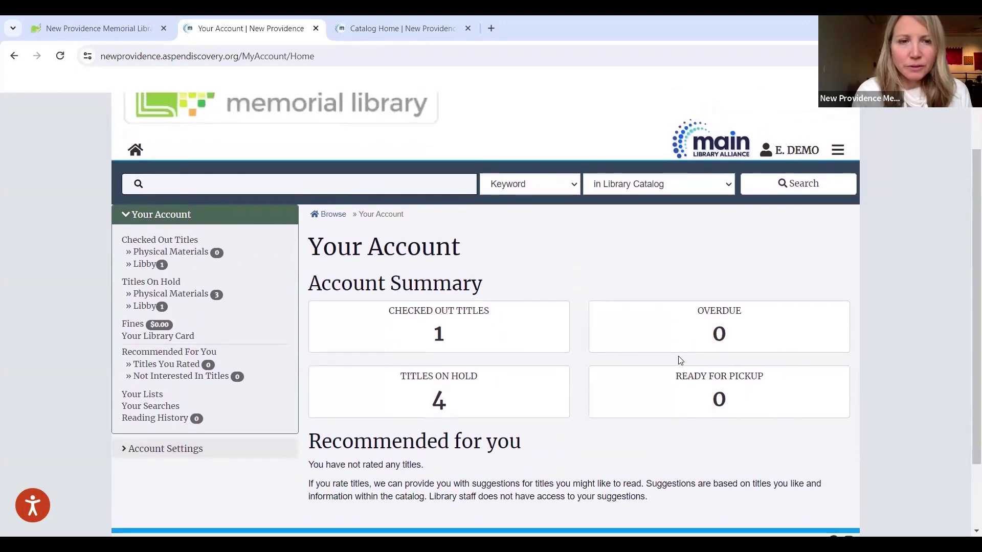
{"action": "scroll", "coordinate": [680, 360], "scroll_direction": "up", "scroll_amount": 2}
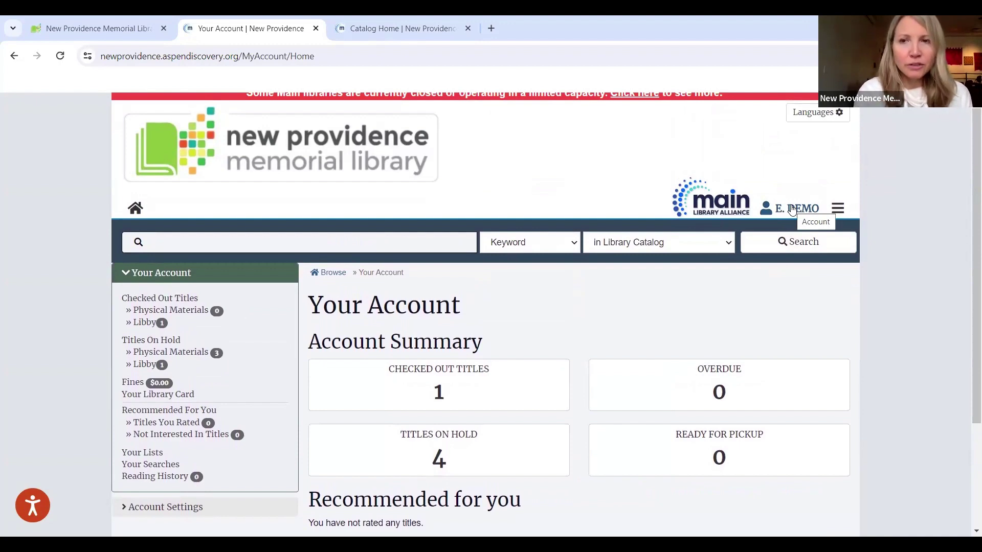
{"action": "left_click", "coordinate": [792, 209]}
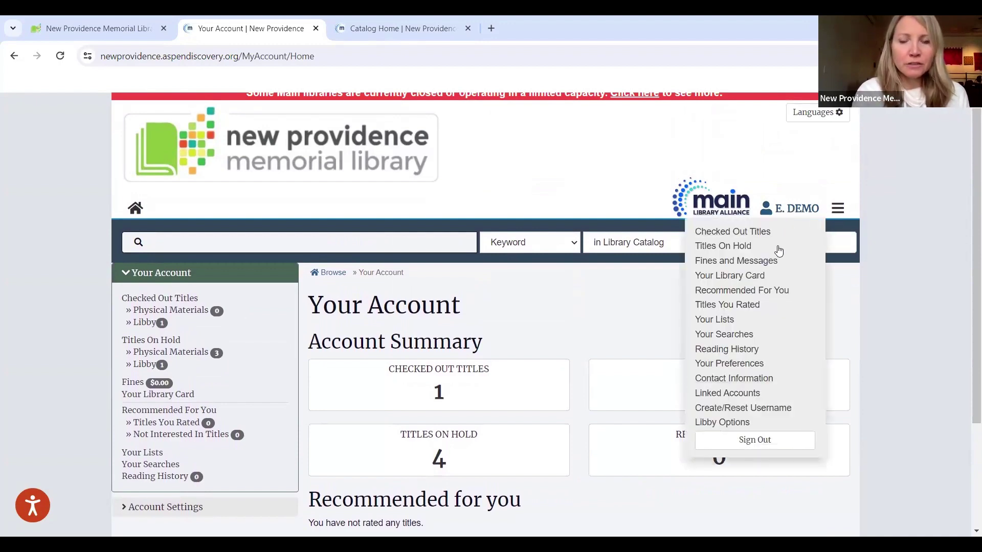
Step: Freeze the large-print Harry Potter hold with a thaw date of 03/21/2024
{"action": "left_click", "coordinate": [735, 249]}
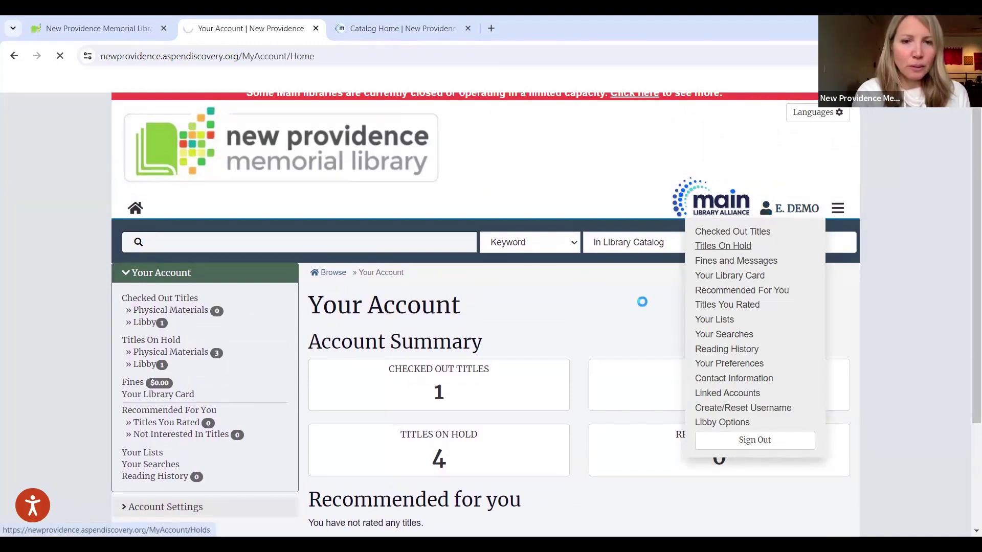
{"action": "scroll", "coordinate": [640, 307], "scroll_direction": "down", "scroll_amount": 1}
{"action": "scroll", "coordinate": [640, 307], "scroll_direction": "down", "scroll_amount": 6}
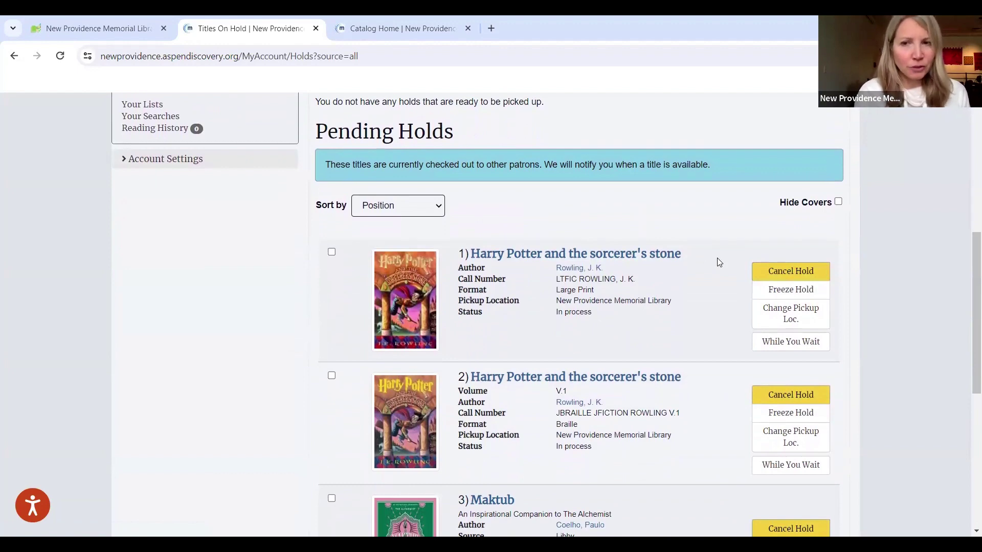
{"action": "left_click", "coordinate": [773, 292]}
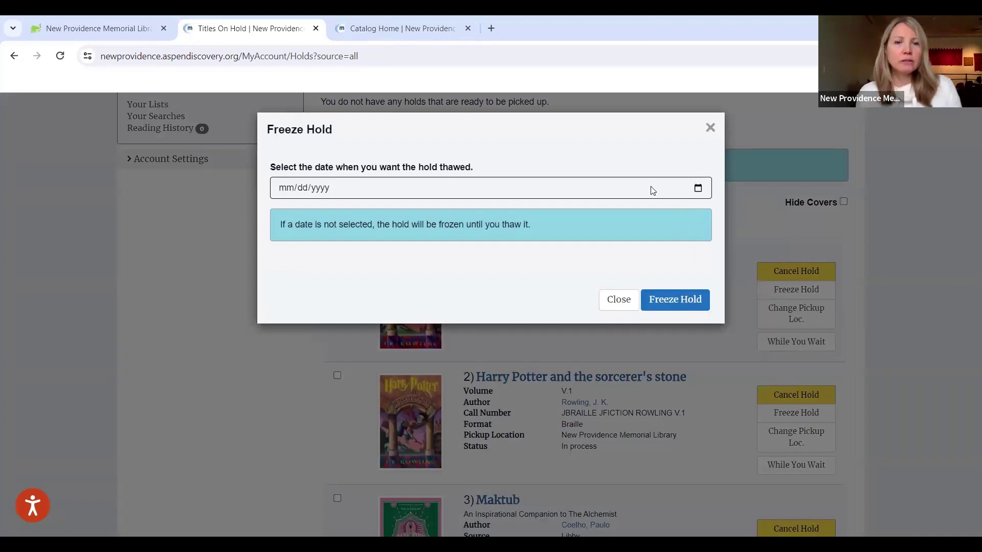
{"action": "left_click", "coordinate": [404, 189]}
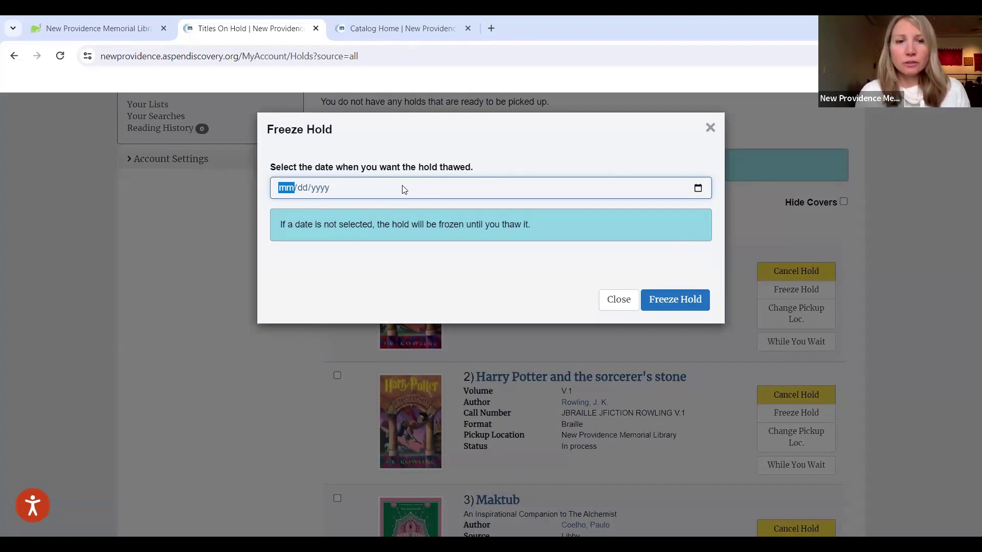
{"action": "type", "text": "03/"}
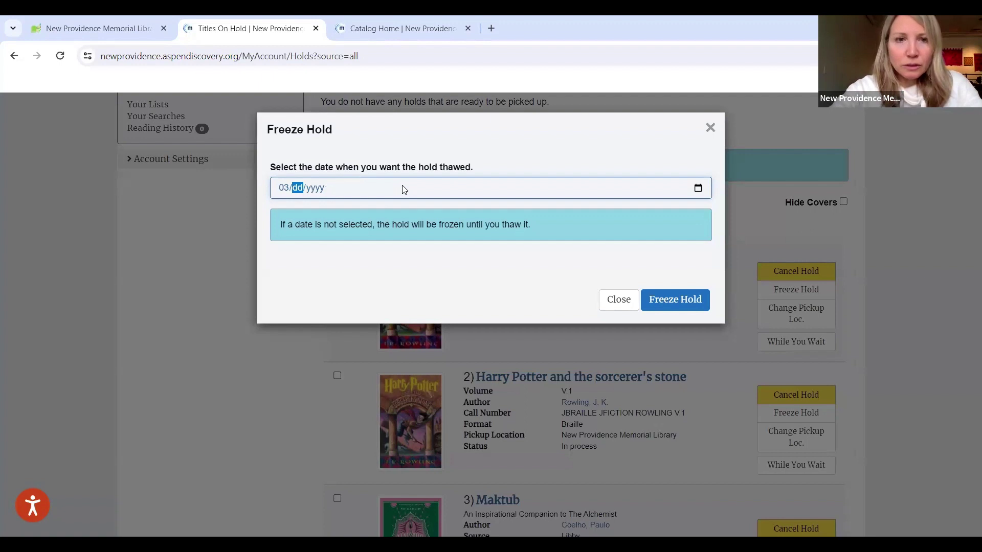
{"action": "type", "text": "21/"}
{"action": "type", "text": "2024"}
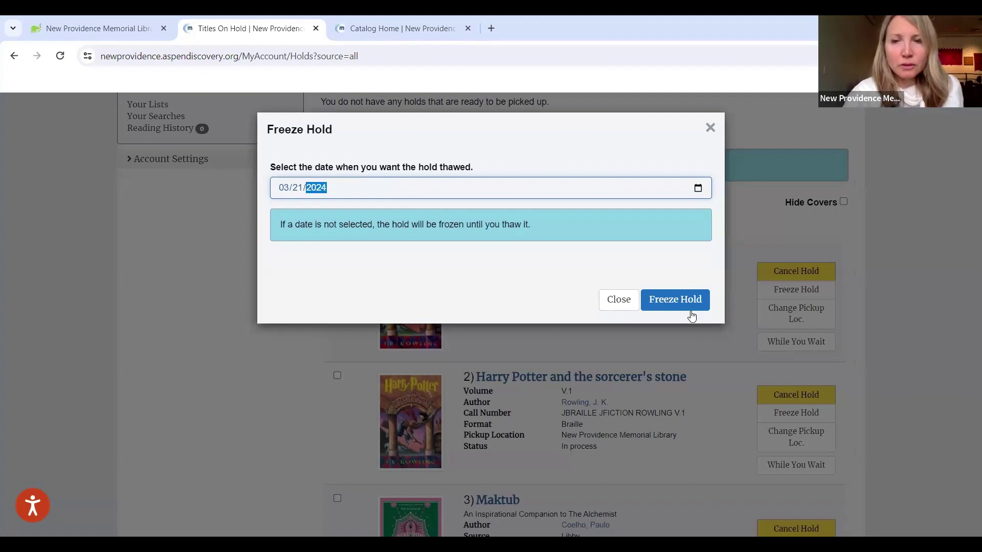
{"action": "left_click", "coordinate": [666, 302]}
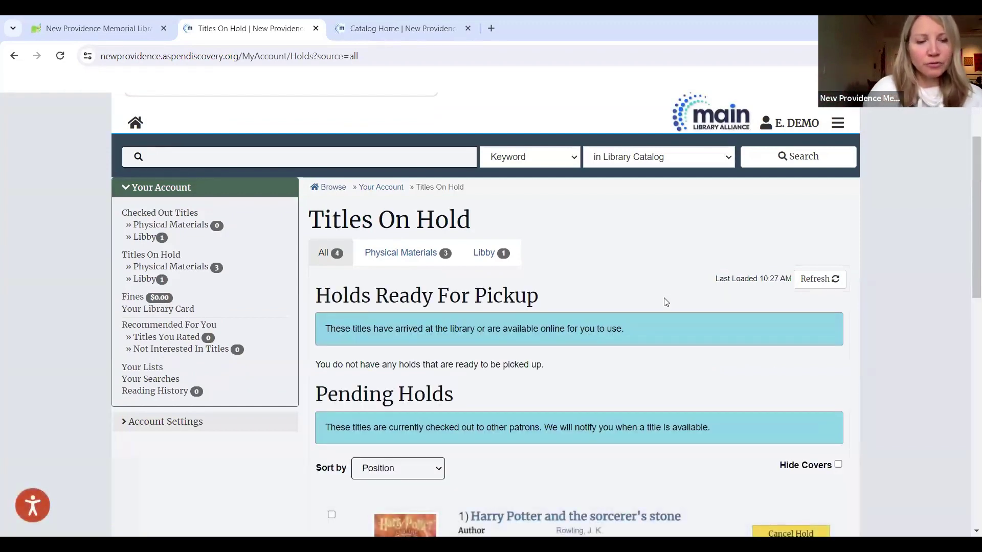
{"action": "scroll", "coordinate": [665, 302], "scroll_direction": "down", "scroll_amount": 2}
{"action": "scroll", "coordinate": [665, 302], "scroll_direction": "up", "scroll_amount": 3}
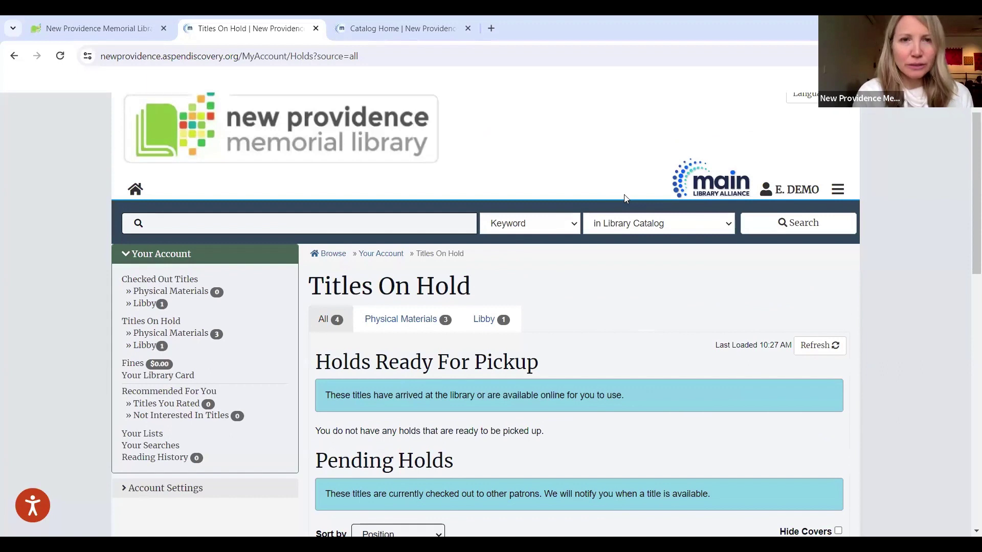
{"action": "scroll", "coordinate": [619, 193], "scroll_direction": "up", "scroll_amount": 1}
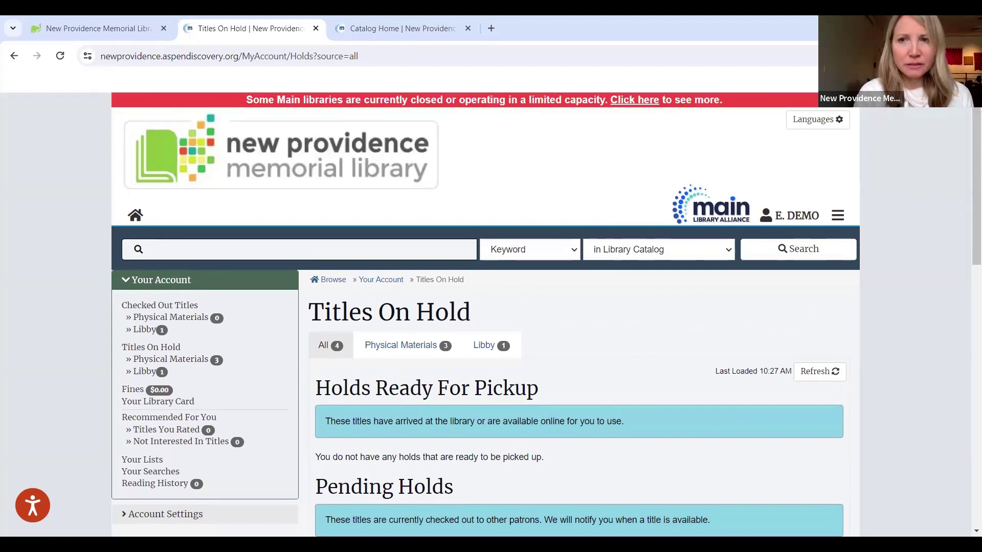
{"action": "scroll", "coordinate": [498, 220], "scroll_direction": "down", "scroll_amount": 1}
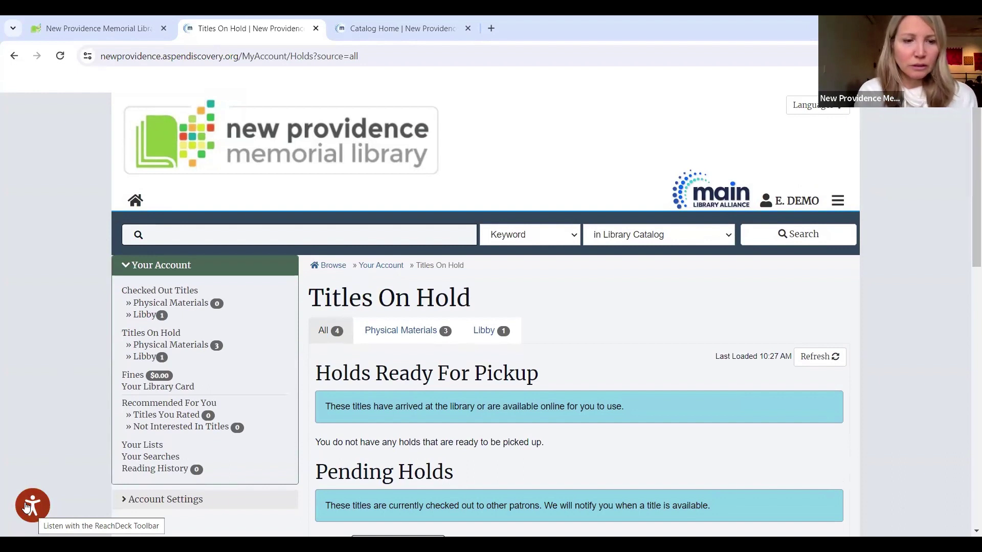
Step: Bring up the ReachDeck toolbar, preview the Translate panel's language list, then close the panel
{"action": "left_click", "coordinate": [28, 507]}
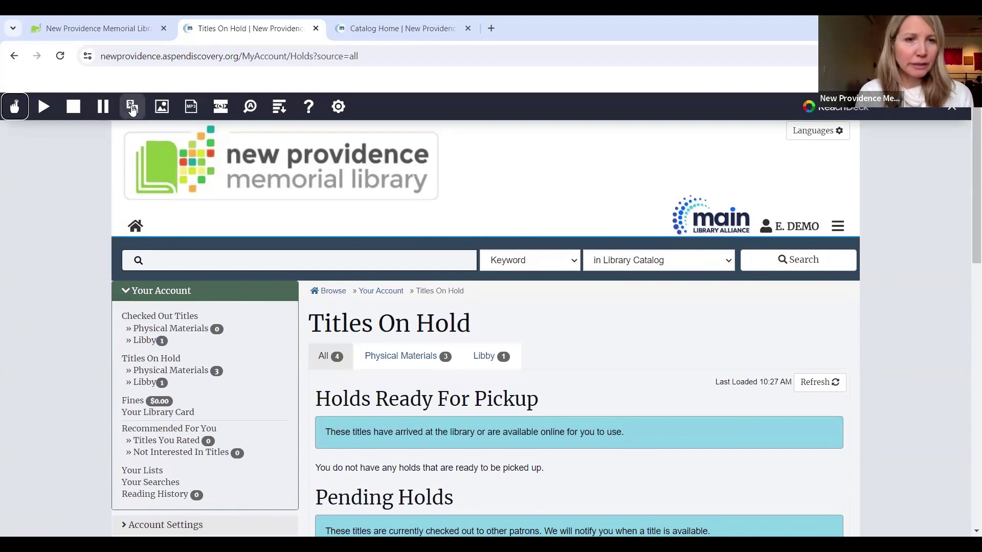
{"action": "left_click", "coordinate": [131, 109]}
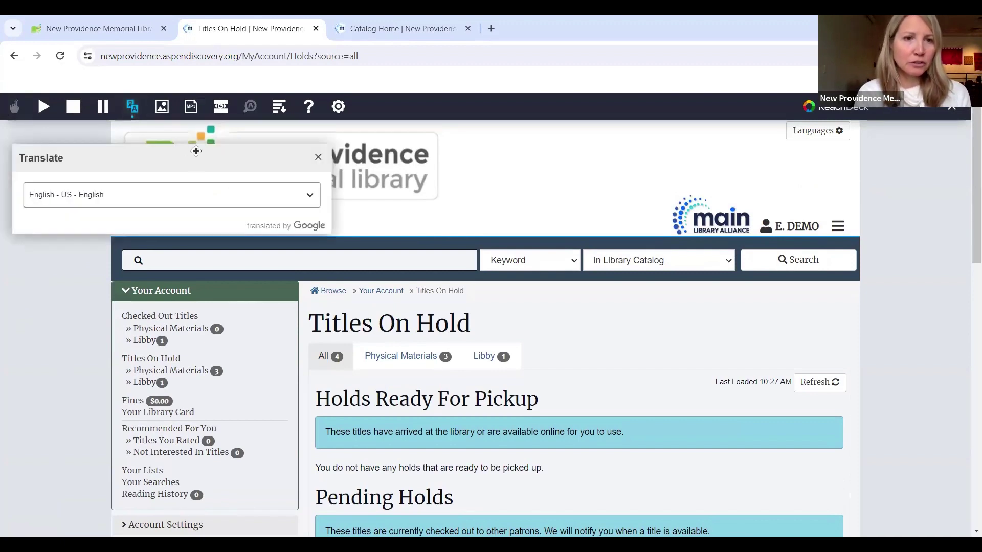
{"action": "left_click_drag", "start_coordinate": [197, 152], "coordinate": [248, 252]}
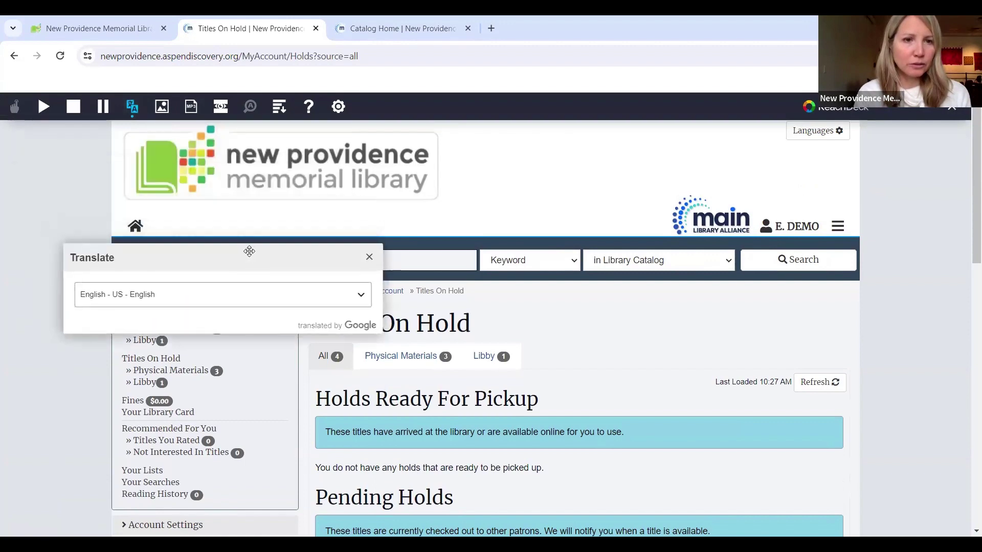
{"action": "left_click", "coordinate": [362, 298]}
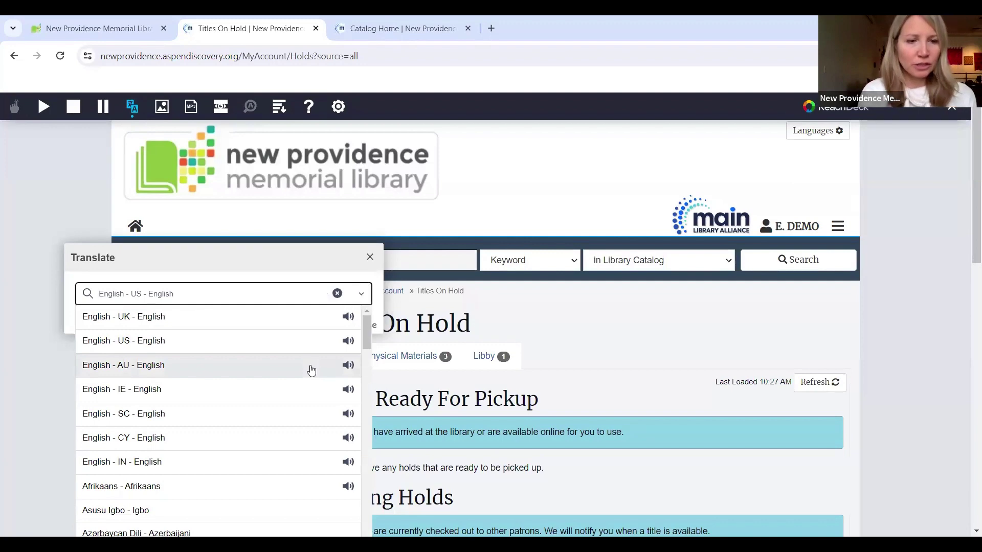
{"action": "left_click", "coordinate": [369, 257]}
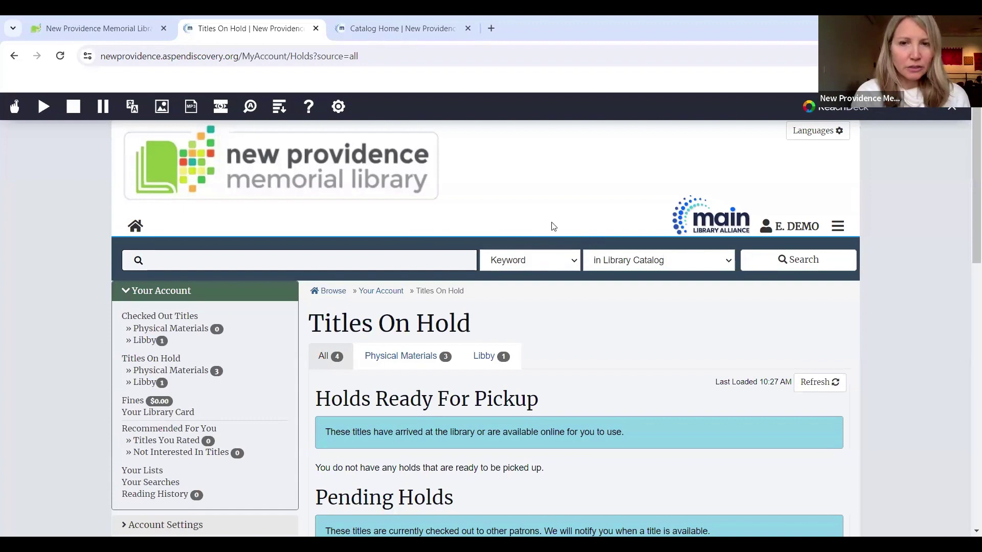
Step: Switch the search type to Advanced Search and expand its Optional Filters
{"action": "left_click", "coordinate": [577, 264]}
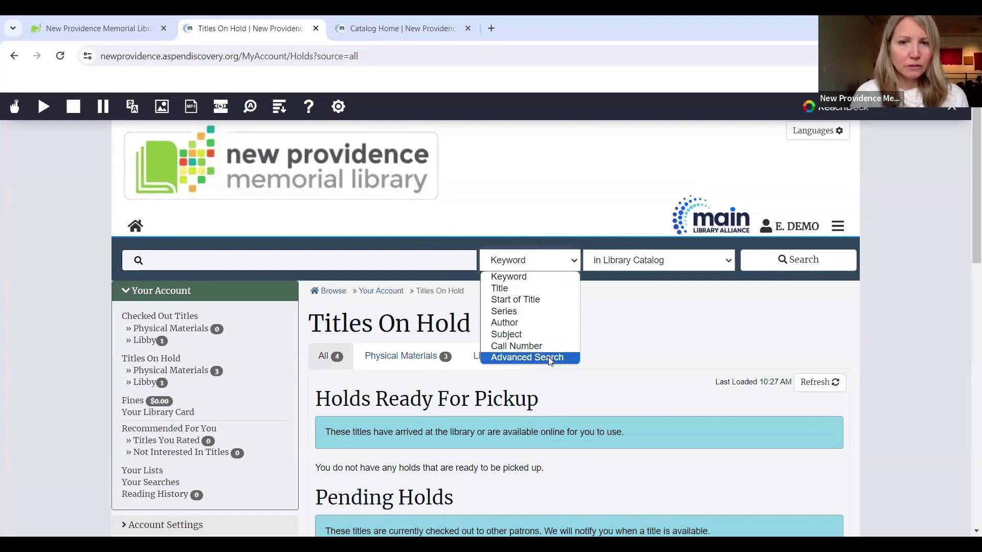
{"action": "left_click", "coordinate": [526, 358]}
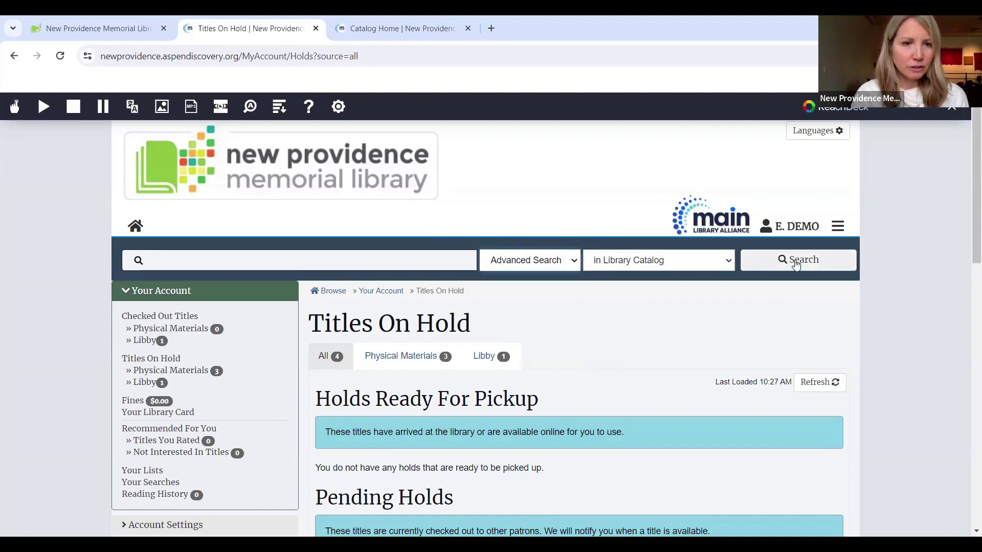
{"action": "left_click", "coordinate": [796, 263]}
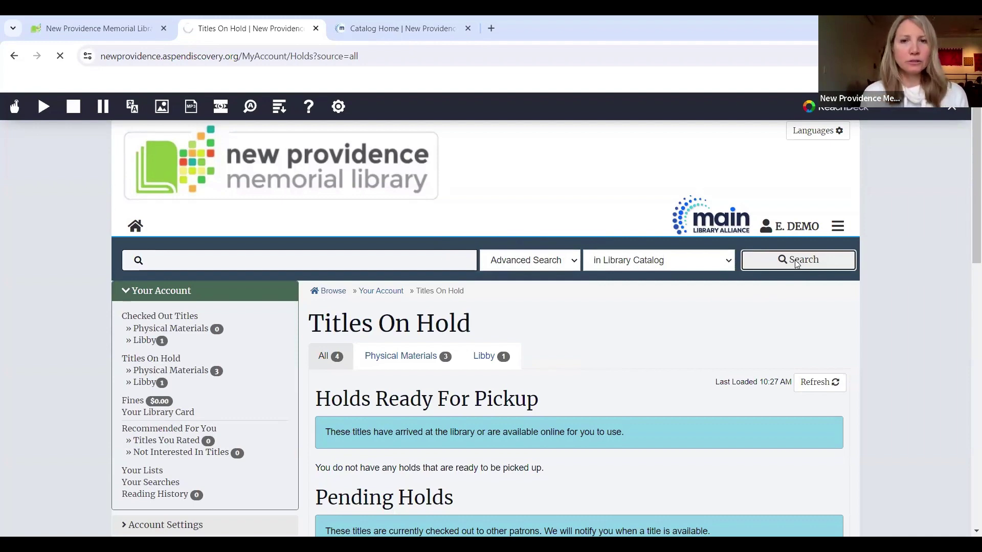
{"action": "scroll", "coordinate": [171, 431], "scroll_direction": "down", "scroll_amount": 1}
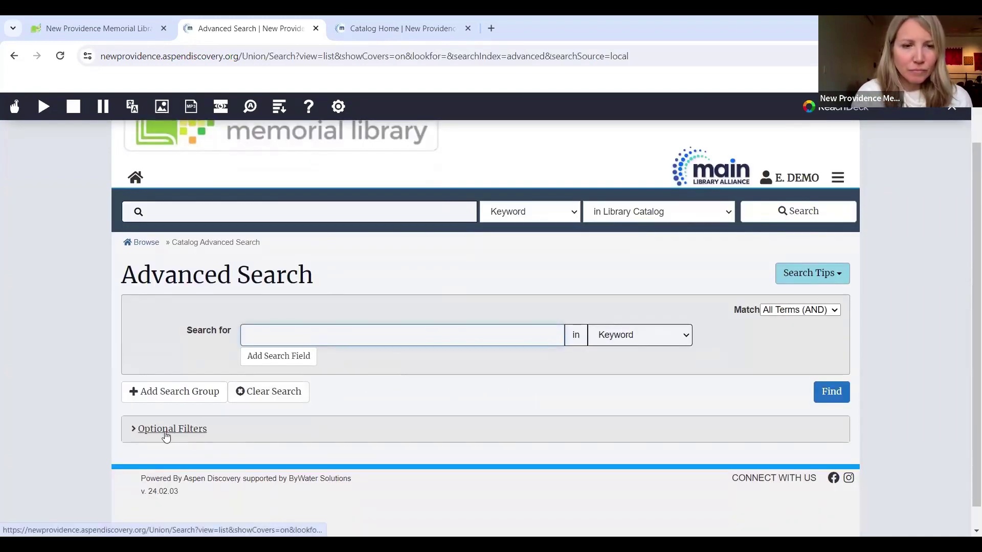
{"action": "left_click", "coordinate": [165, 432]}
Step: Set the AR Reading Level filter to range from 1.2 to 1.8
{"action": "scroll", "coordinate": [165, 434], "scroll_direction": "down", "scroll_amount": 5}
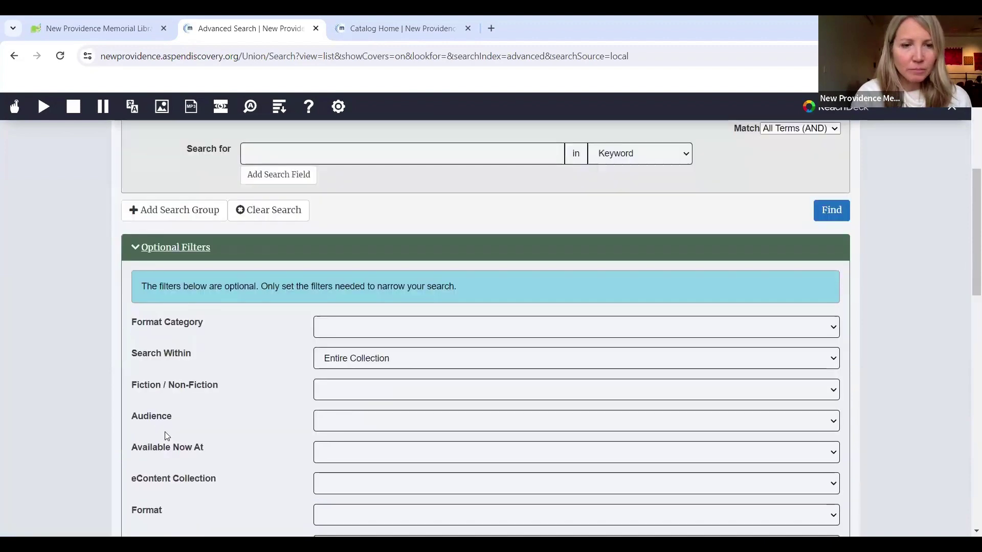
{"action": "scroll", "coordinate": [167, 436], "scroll_direction": "down", "scroll_amount": 6}
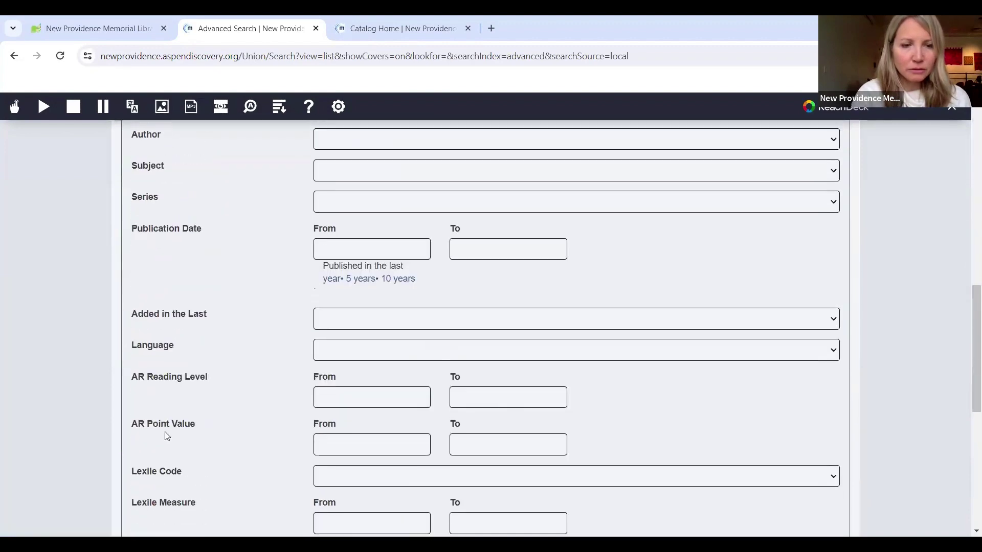
{"action": "scroll", "coordinate": [166, 432], "scroll_direction": "down", "scroll_amount": 4}
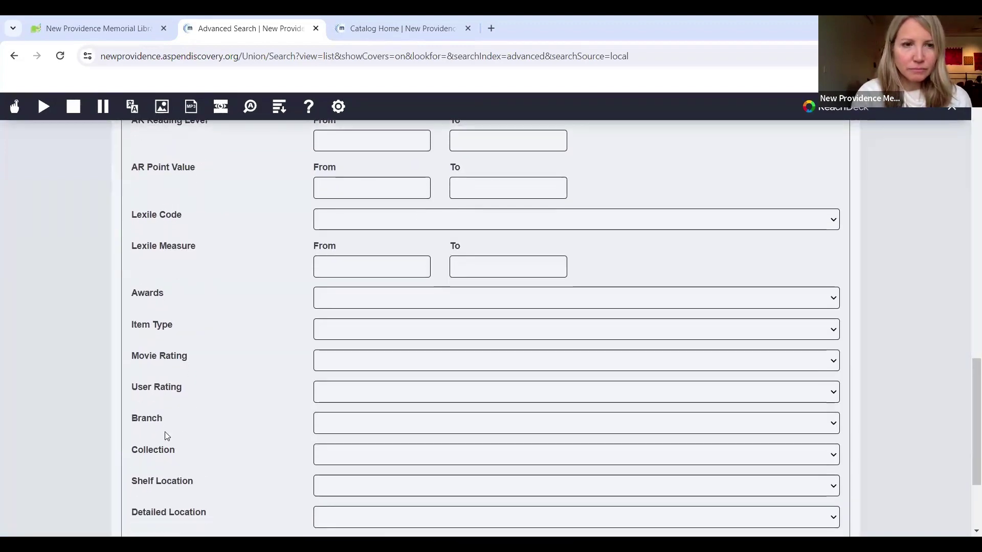
{"action": "scroll", "coordinate": [166, 433], "scroll_direction": "up", "scroll_amount": 2}
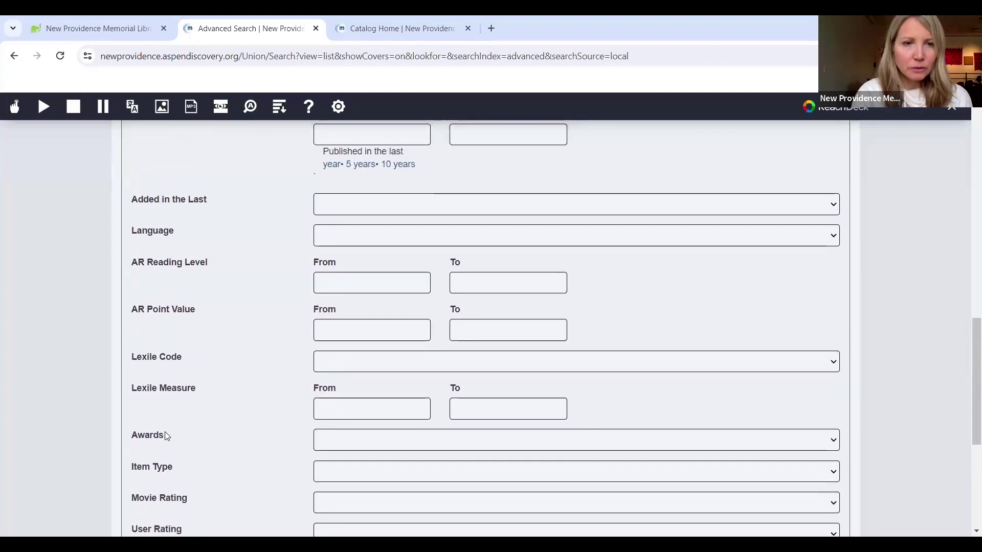
{"action": "scroll", "coordinate": [164, 432], "scroll_direction": "down", "scroll_amount": 1}
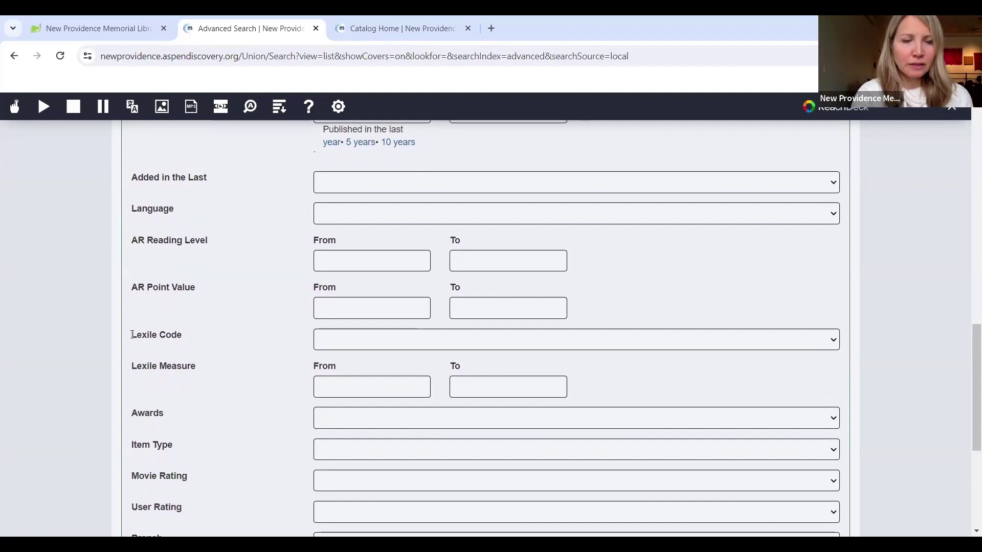
{"action": "left_click_drag", "start_coordinate": [132, 334], "coordinate": [162, 334]}
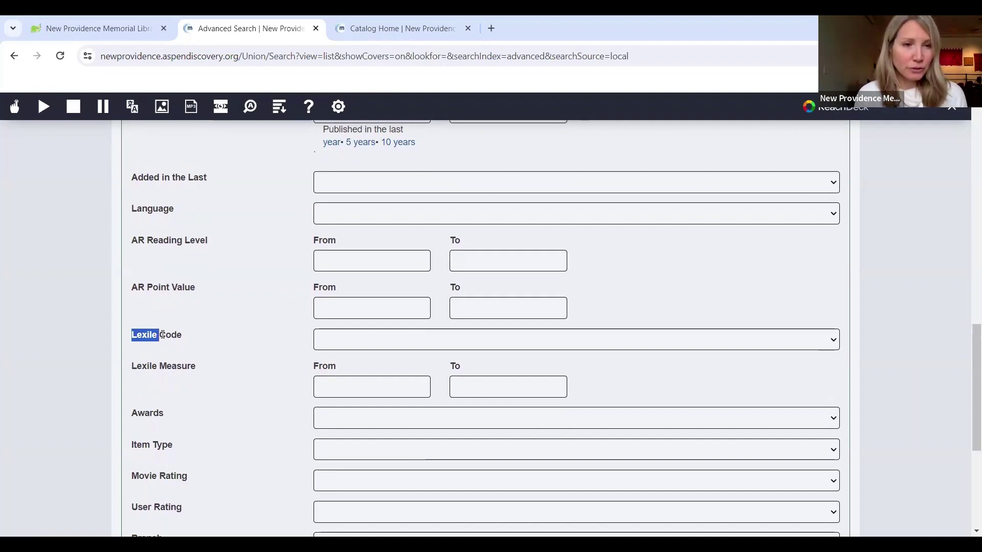
{"action": "left_click", "coordinate": [331, 256]}
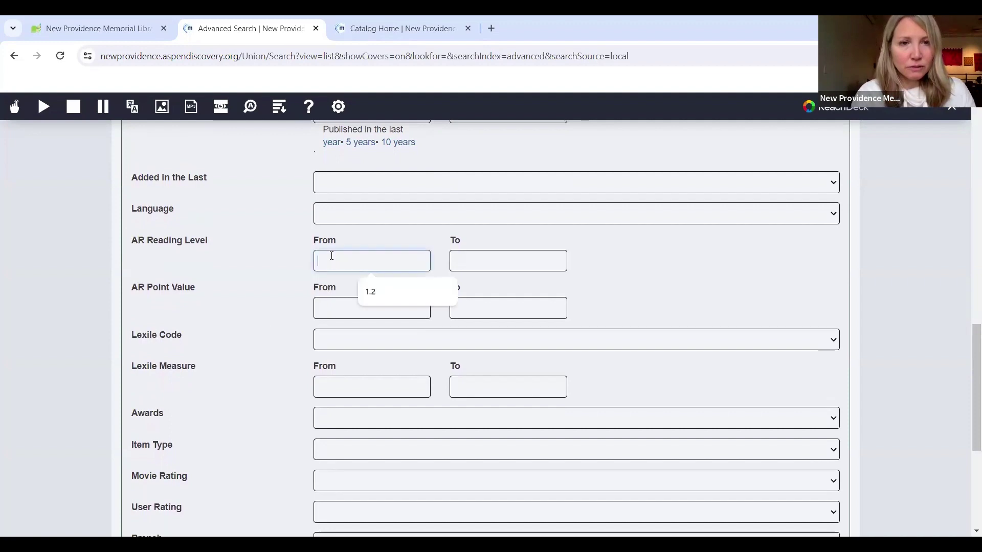
{"action": "left_click", "coordinate": [372, 291]}
{"action": "left_click", "coordinate": [460, 258]}
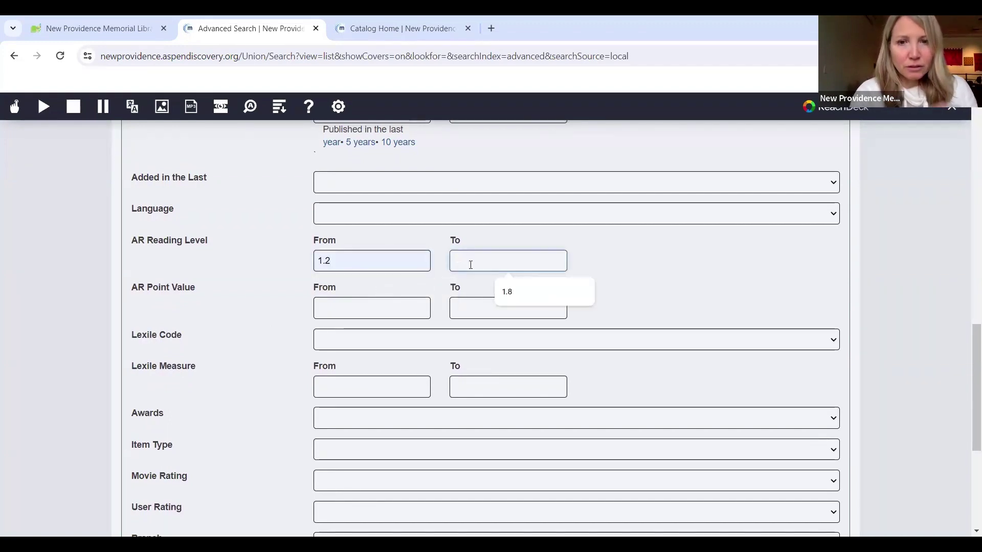
{"action": "left_click", "coordinate": [507, 293]}
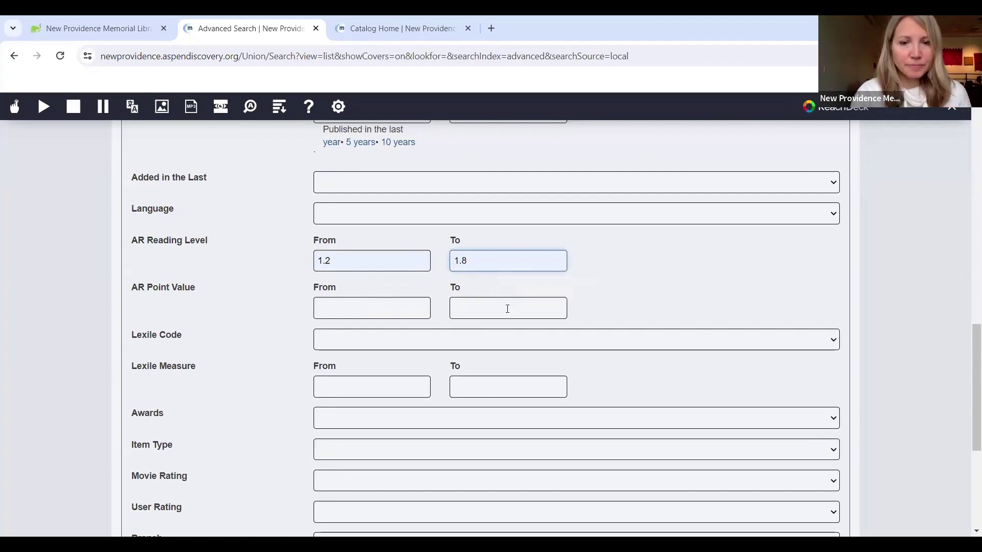
{"action": "scroll", "coordinate": [648, 288], "scroll_direction": "up", "scroll_amount": 8}
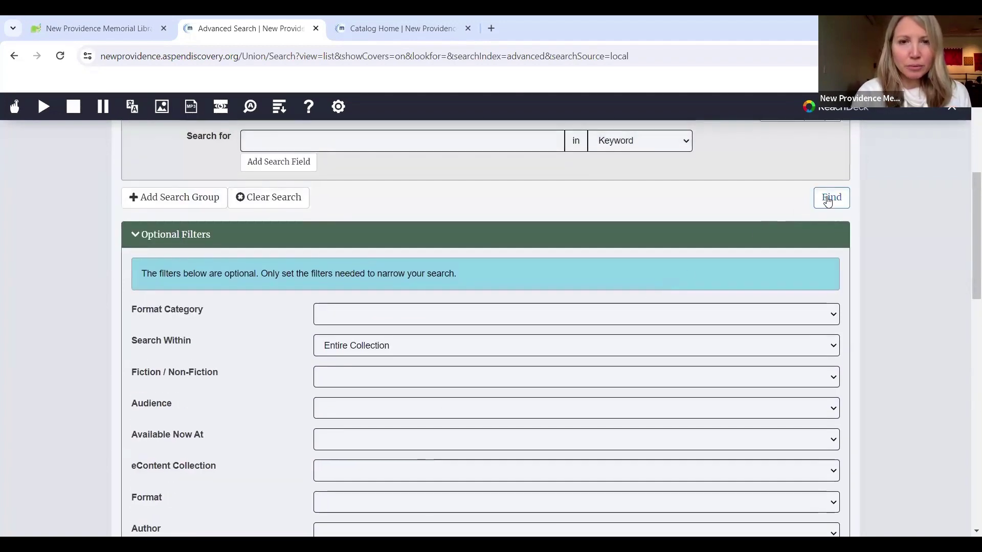
Step: Run the search and browse the 6,003 results, led by Brown bear, Brown bear
{"action": "left_click", "coordinate": [828, 199]}
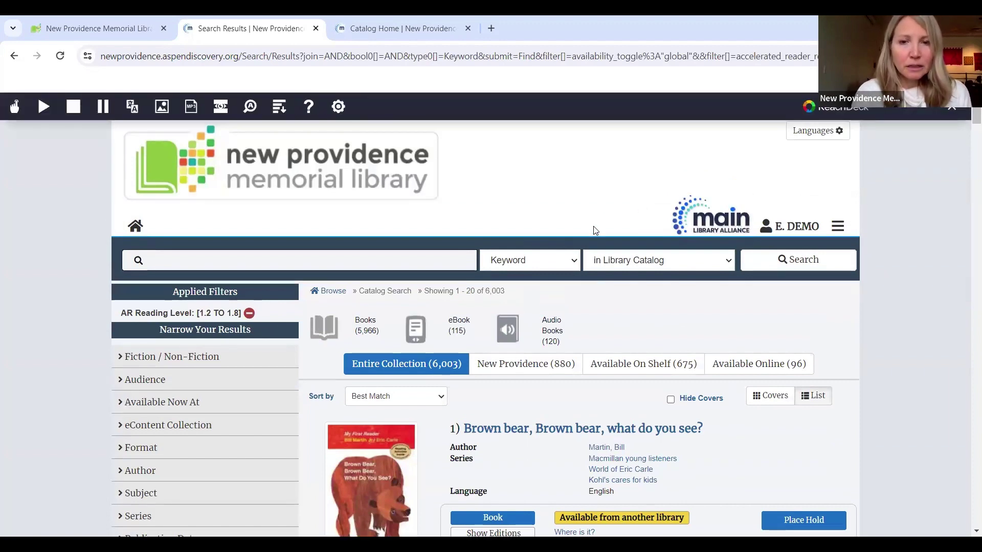
{"action": "scroll", "coordinate": [506, 278], "scroll_direction": "down", "scroll_amount": 3}
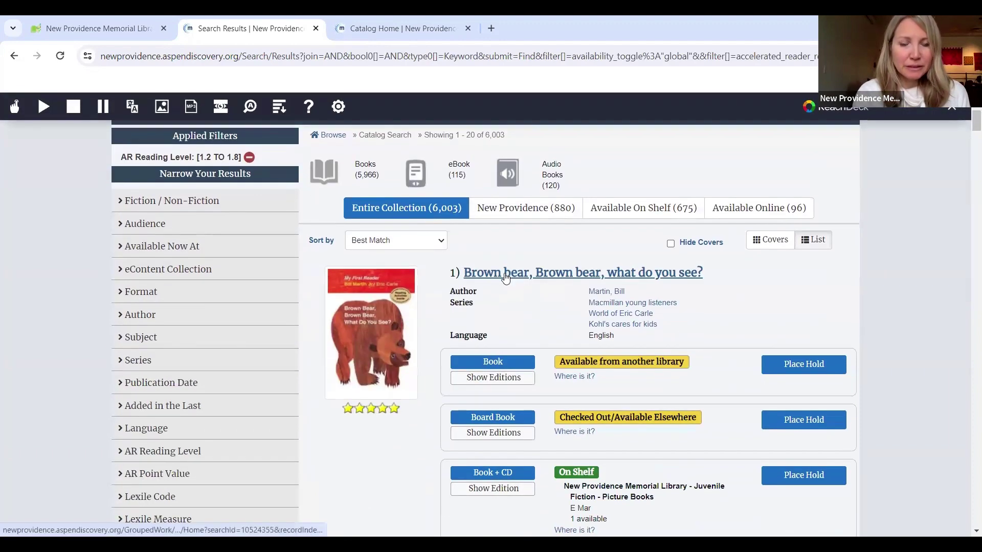
{"action": "scroll", "coordinate": [507, 277], "scroll_direction": "down", "scroll_amount": 1}
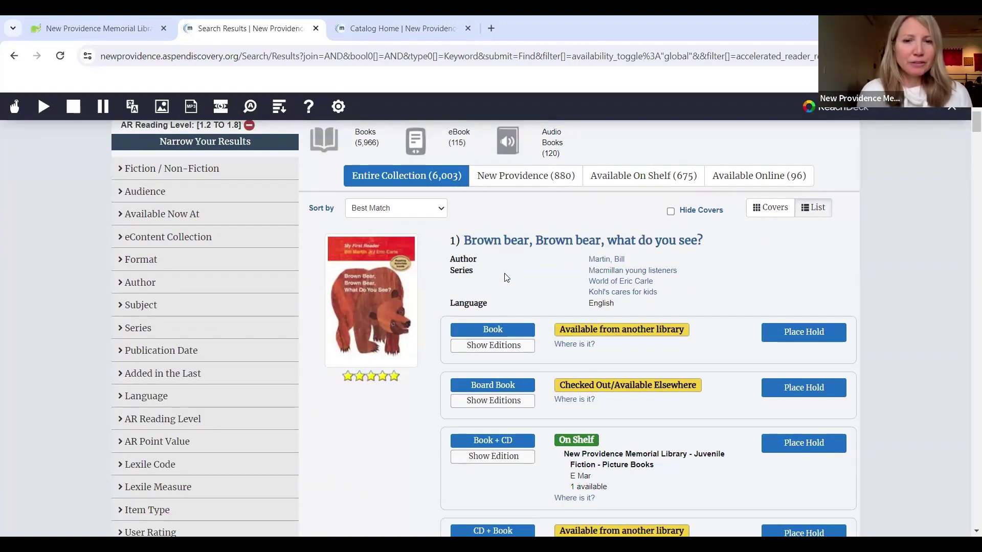
{"action": "scroll", "coordinate": [506, 278], "scroll_direction": "up", "scroll_amount": 4}
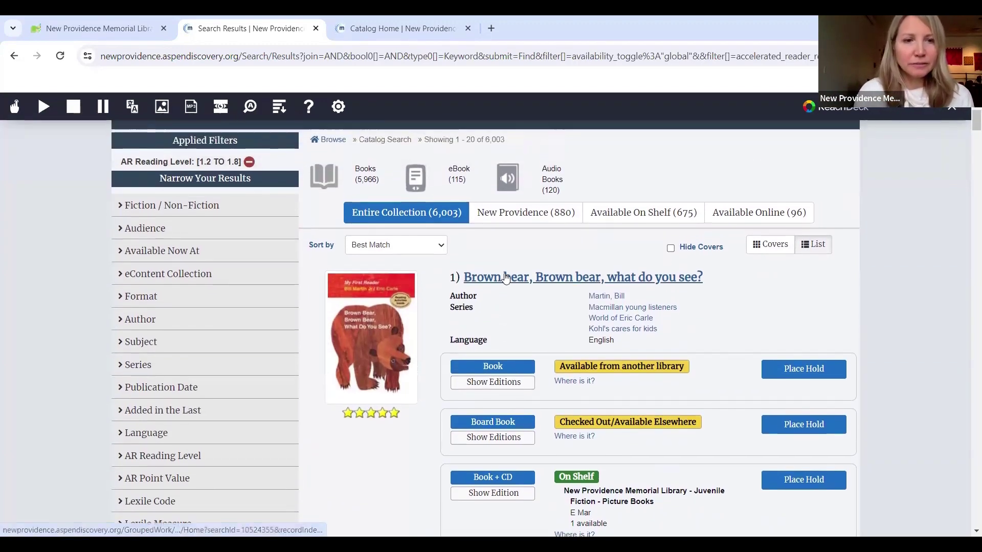